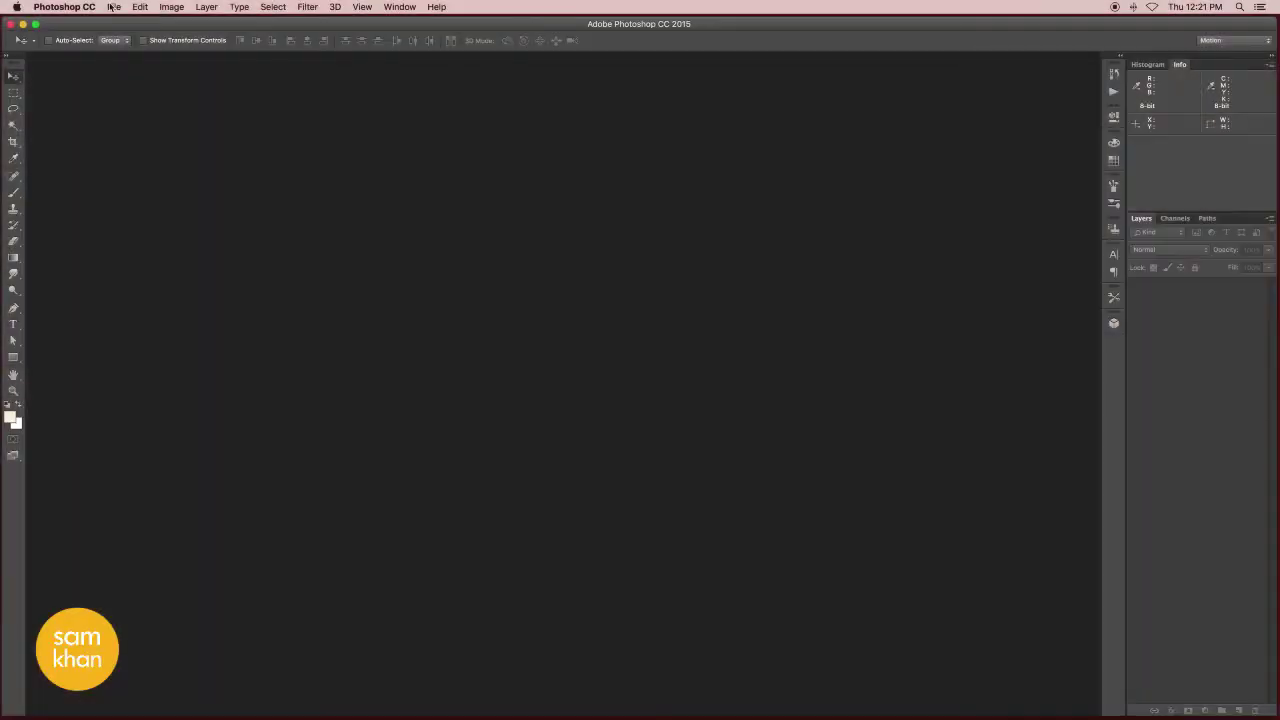
- Create a new untitled document with a white background from the File menu
click(114, 7)
- Confirm the new document, then place 92124727.jpg embedded and scale it up on the canvas
click(688, 196)
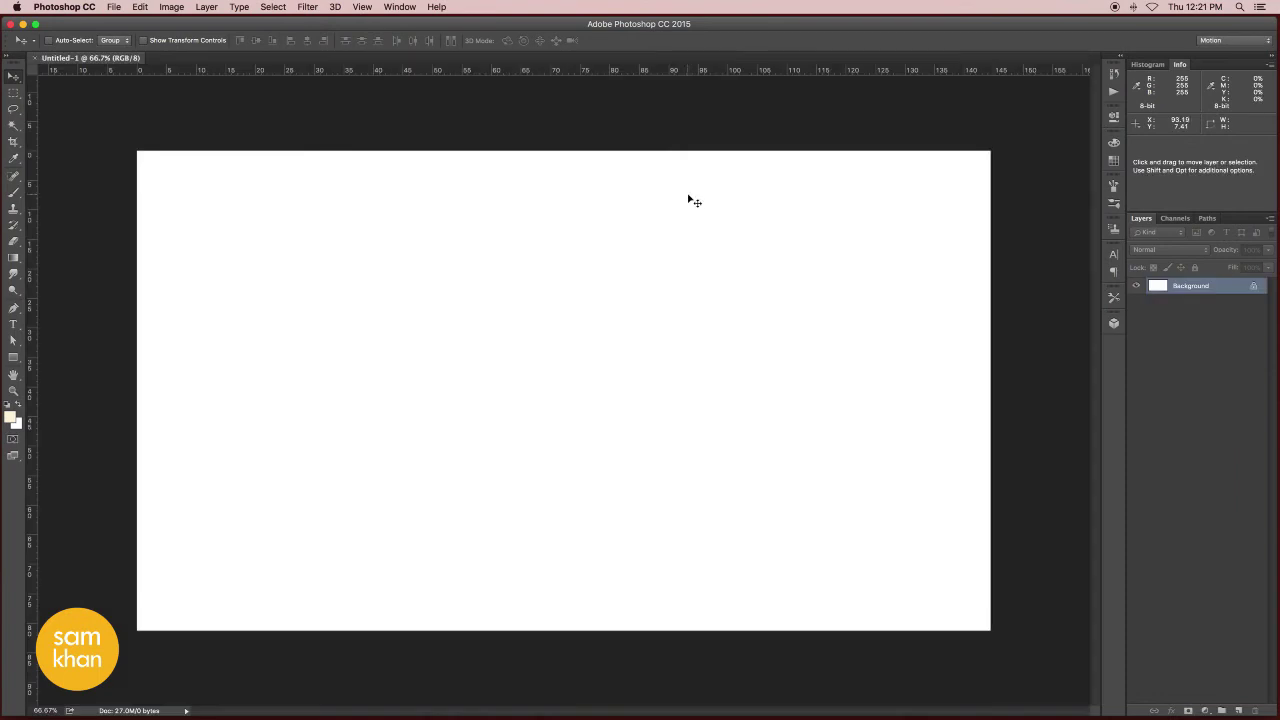
click(118, 8)
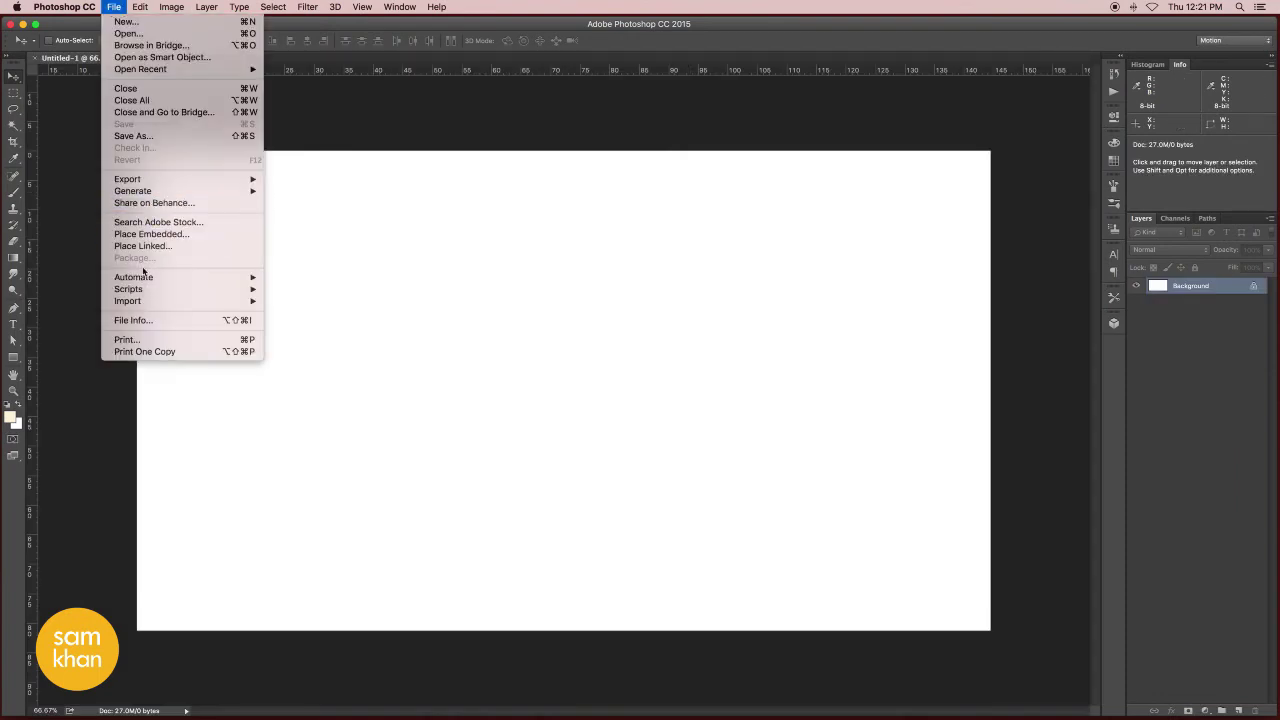
click(155, 238)
click(481, 170)
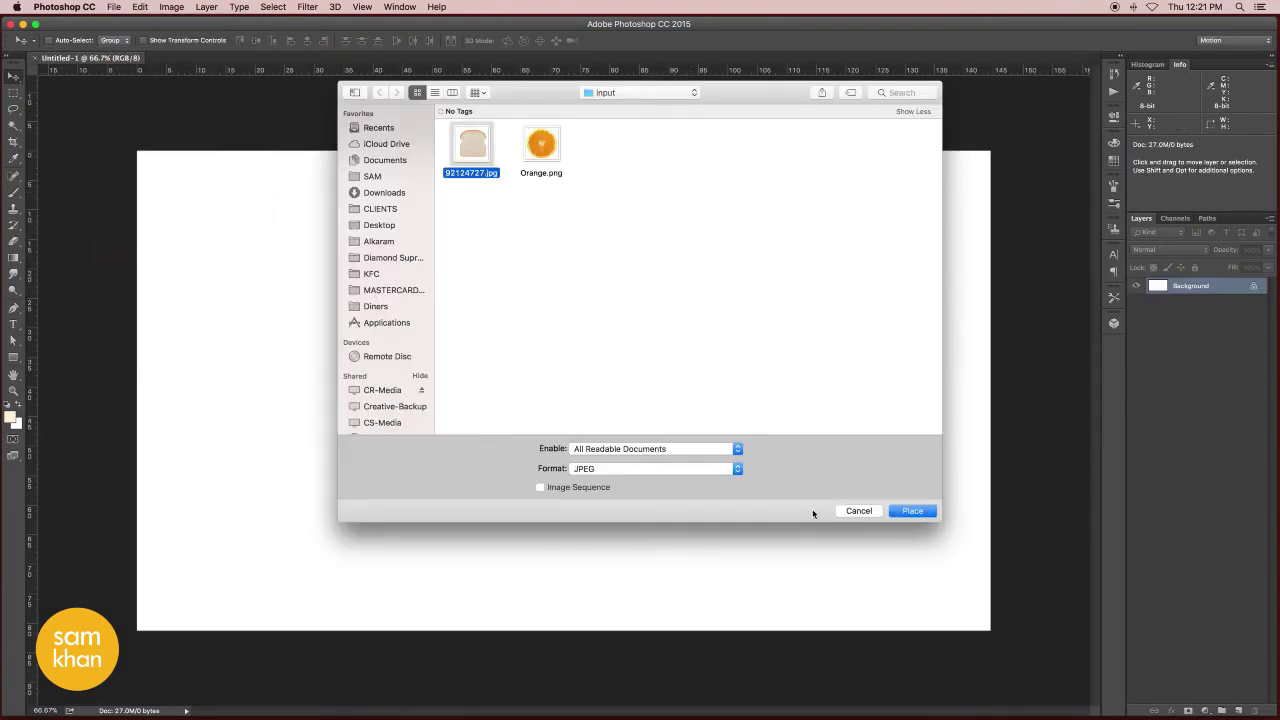
click(890, 513)
drag(629, 323, 748, 234)
key(Return)
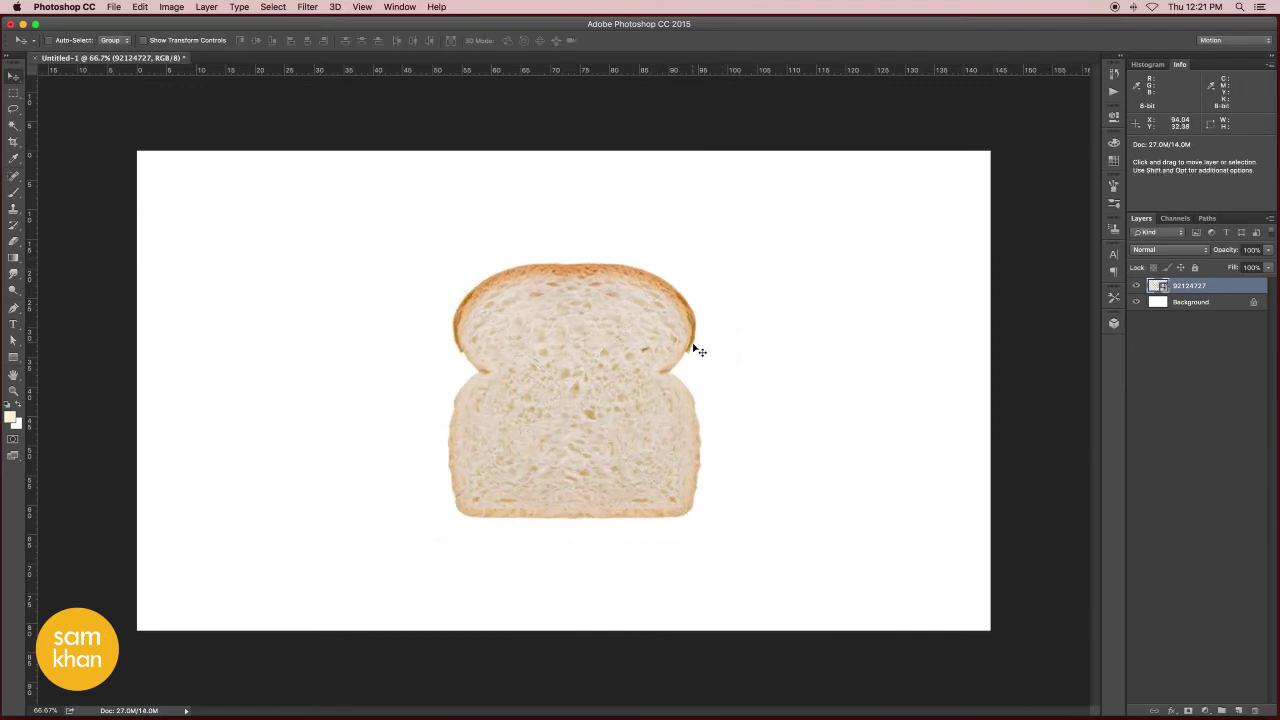
- With the Background layer selected, place Orange.png as an embedded layer
click(1192, 302)
click(10, 416)
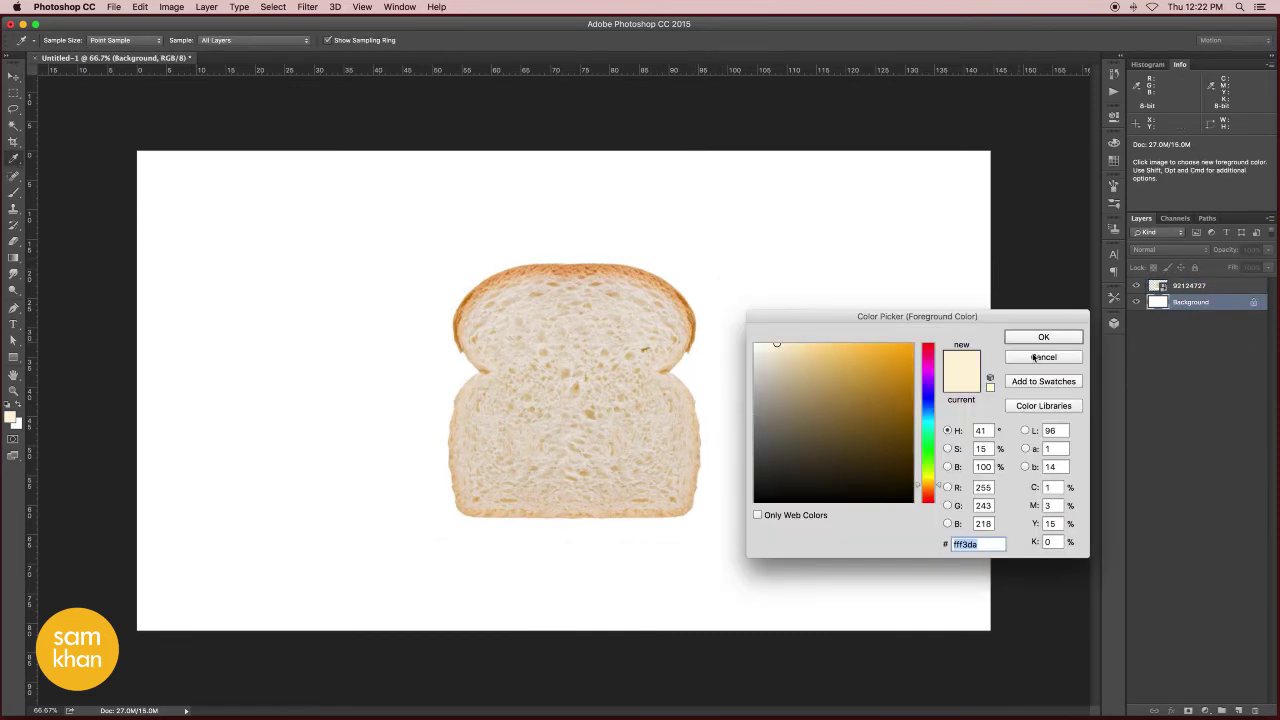
click(1035, 357)
click(114, 7)
click(170, 232)
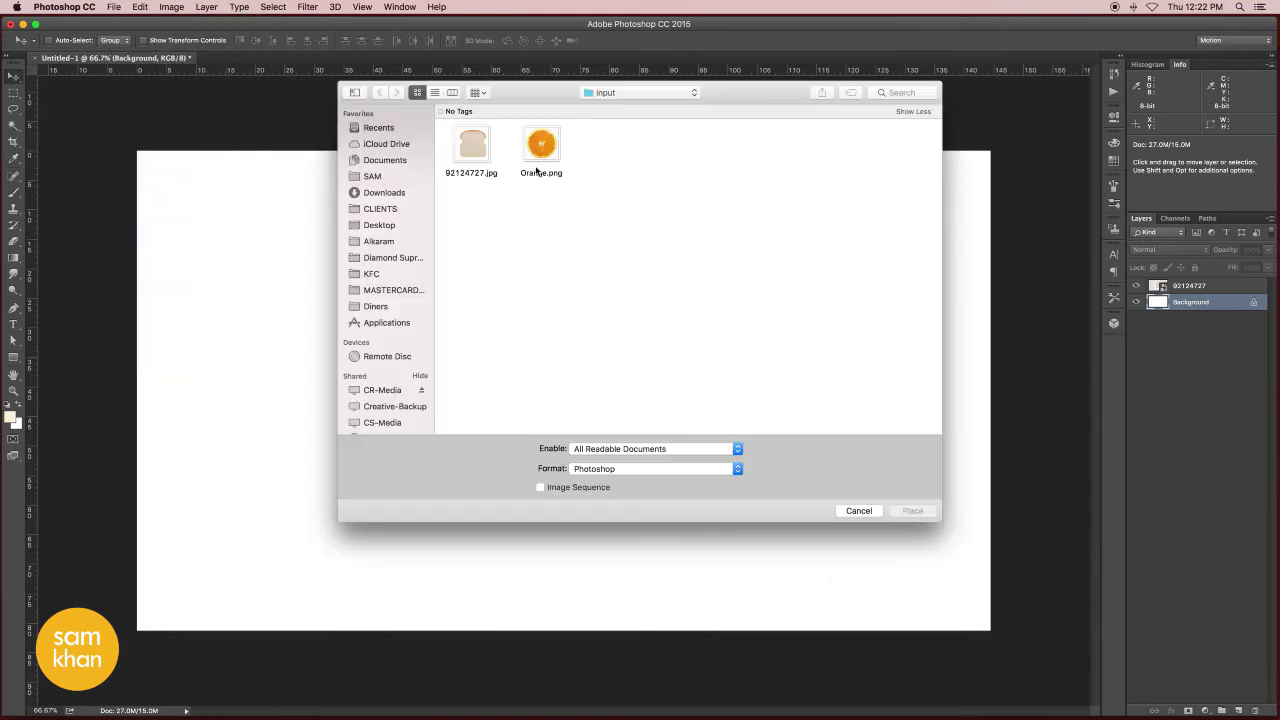
click(537, 172)
key(Return)
key(Return)
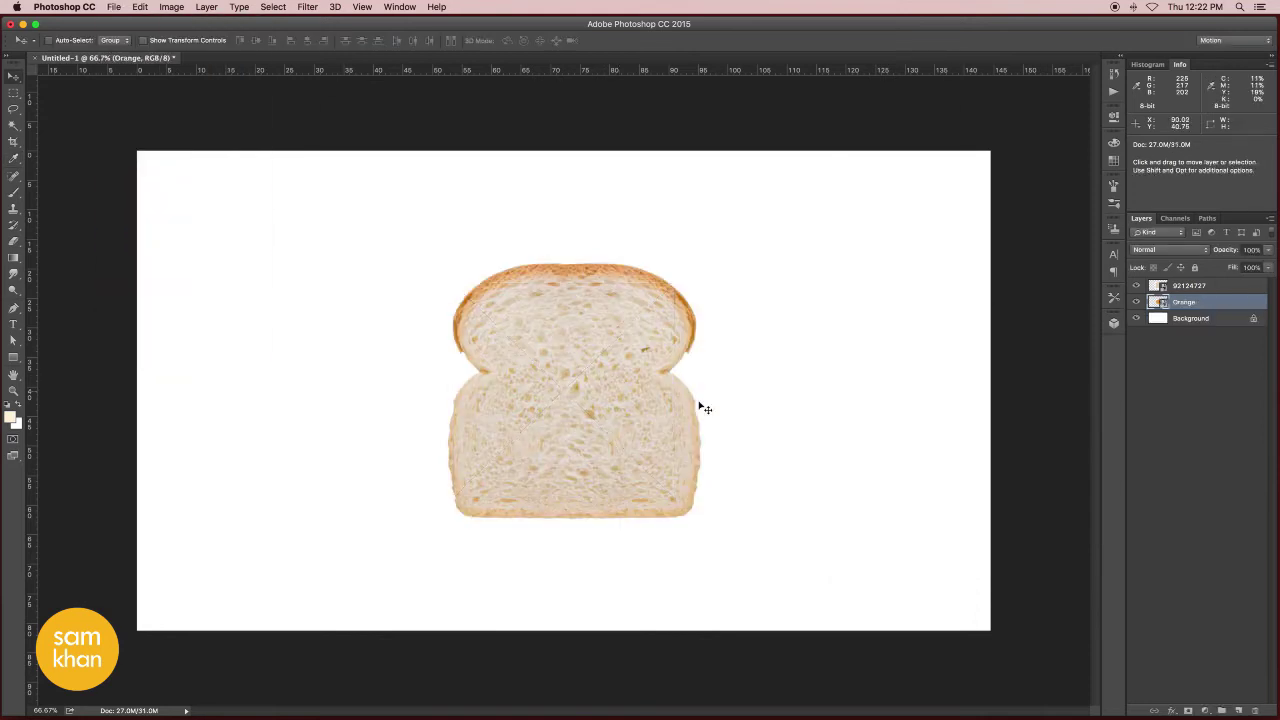
- Move the Orange layer above the bread, rename the photo layer 'bread', nudge the orange right
drag(1216, 300, 1200, 282)
double_click(1190, 302)
text(bread)
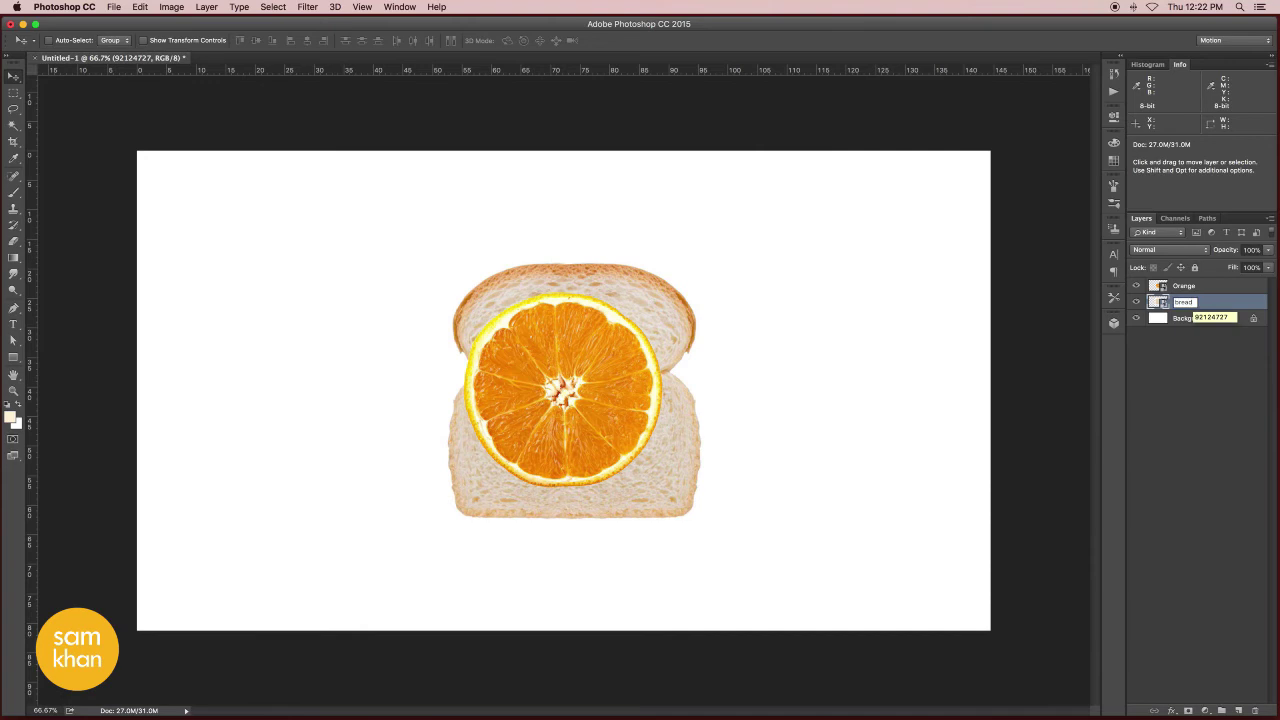
key(Return)
drag(576, 362, 590, 362)
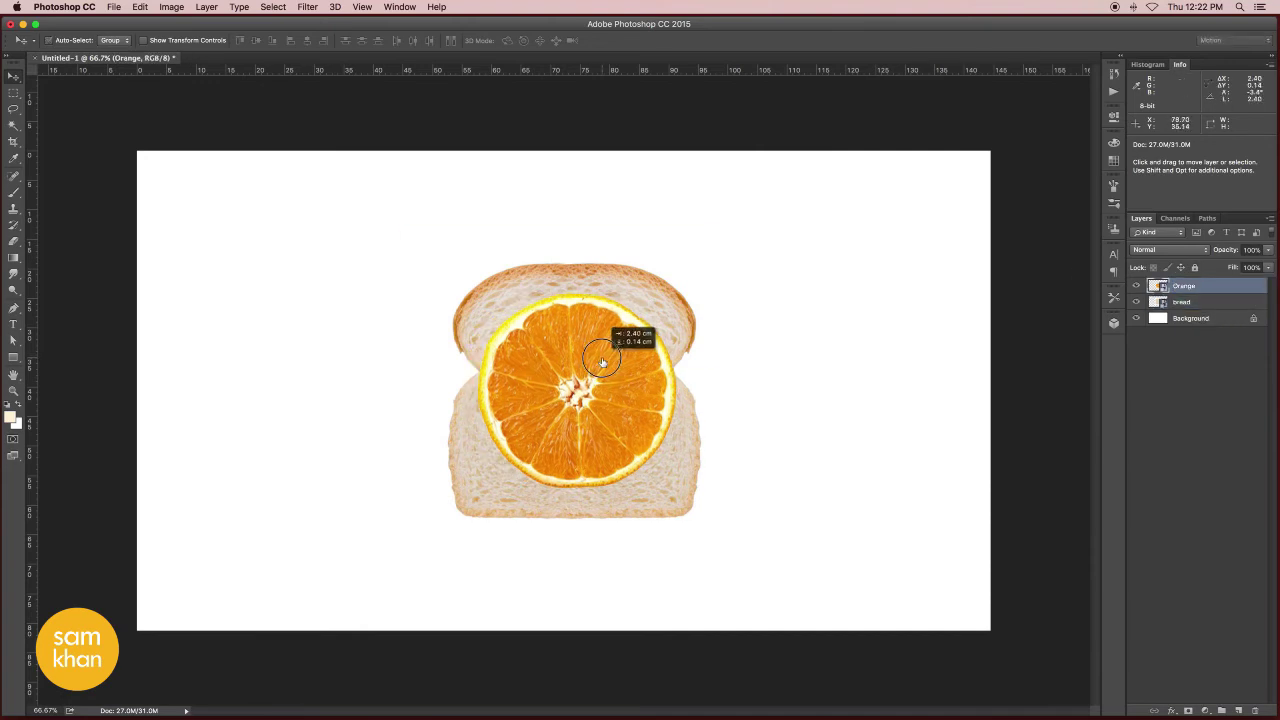
- Choose a light orange foreground colour and fill the Background layer with it
key(i)
click(10, 416)
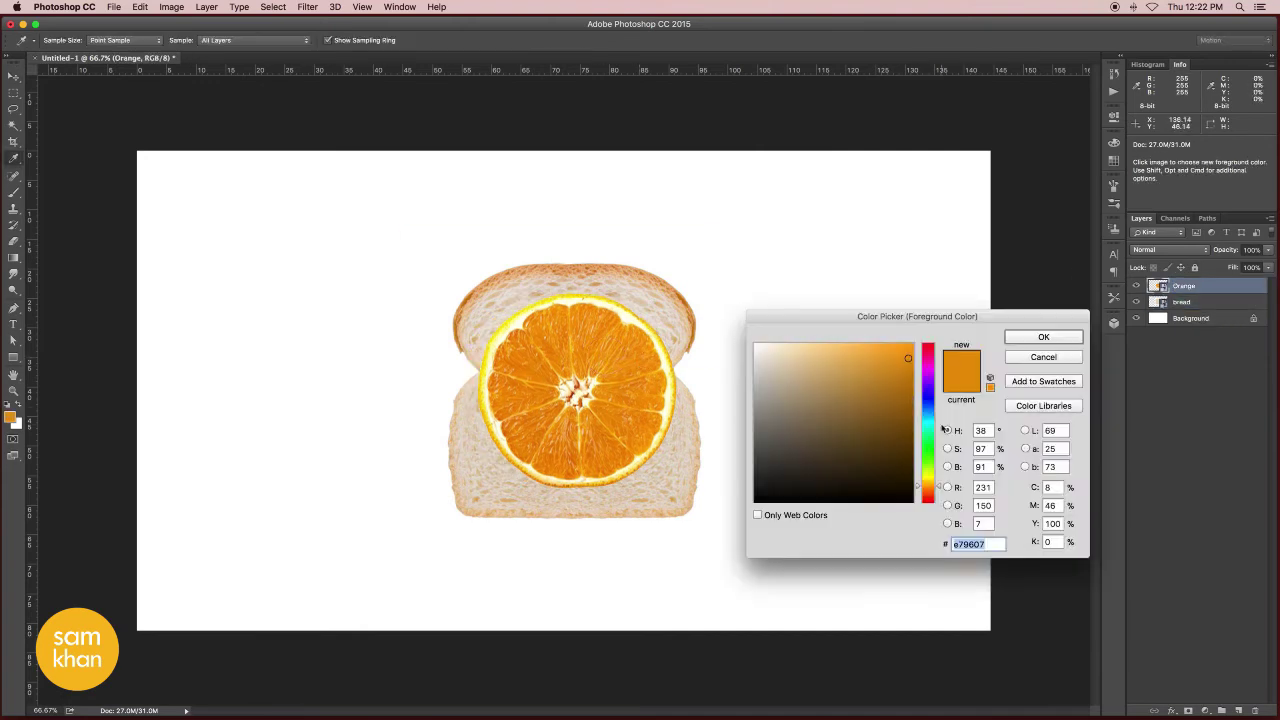
drag(874, 358, 807, 343)
click(1043, 337)
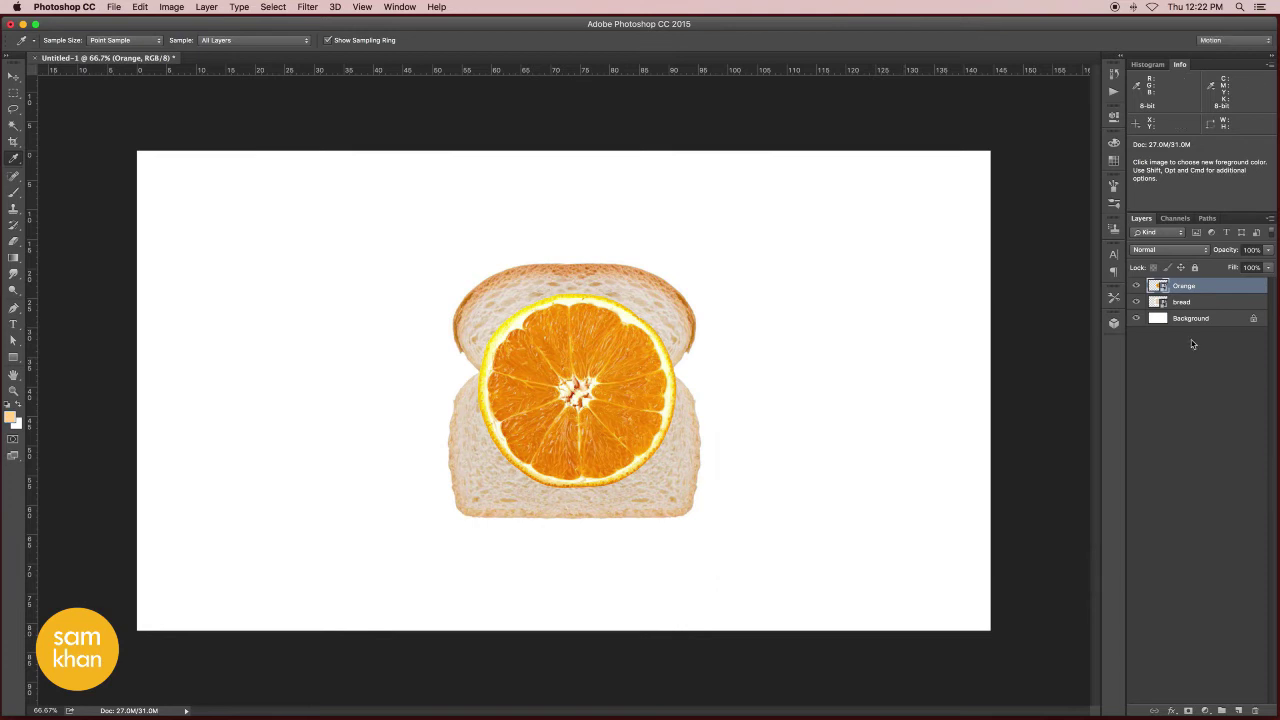
click(1190, 318)
key(alt+BackSpace)
- On a new layer, paint a large soft white brush spot
click(1238, 710)
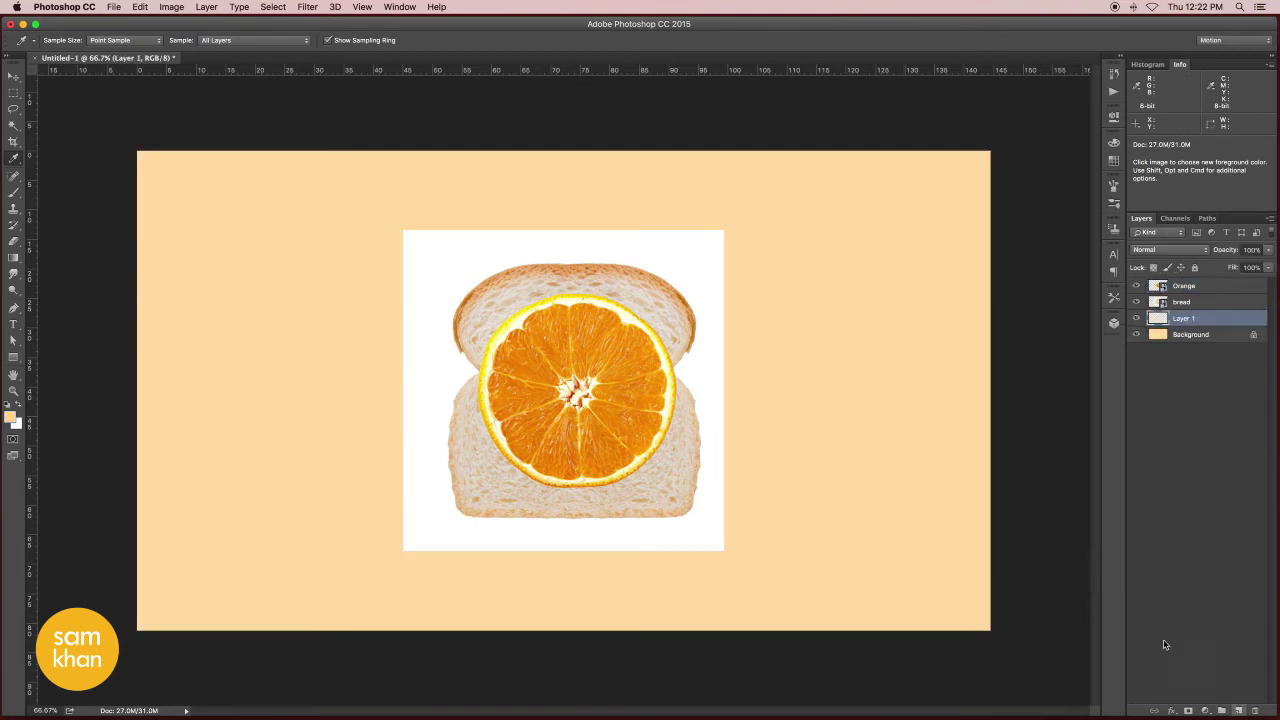
click(15, 197)
key(x)
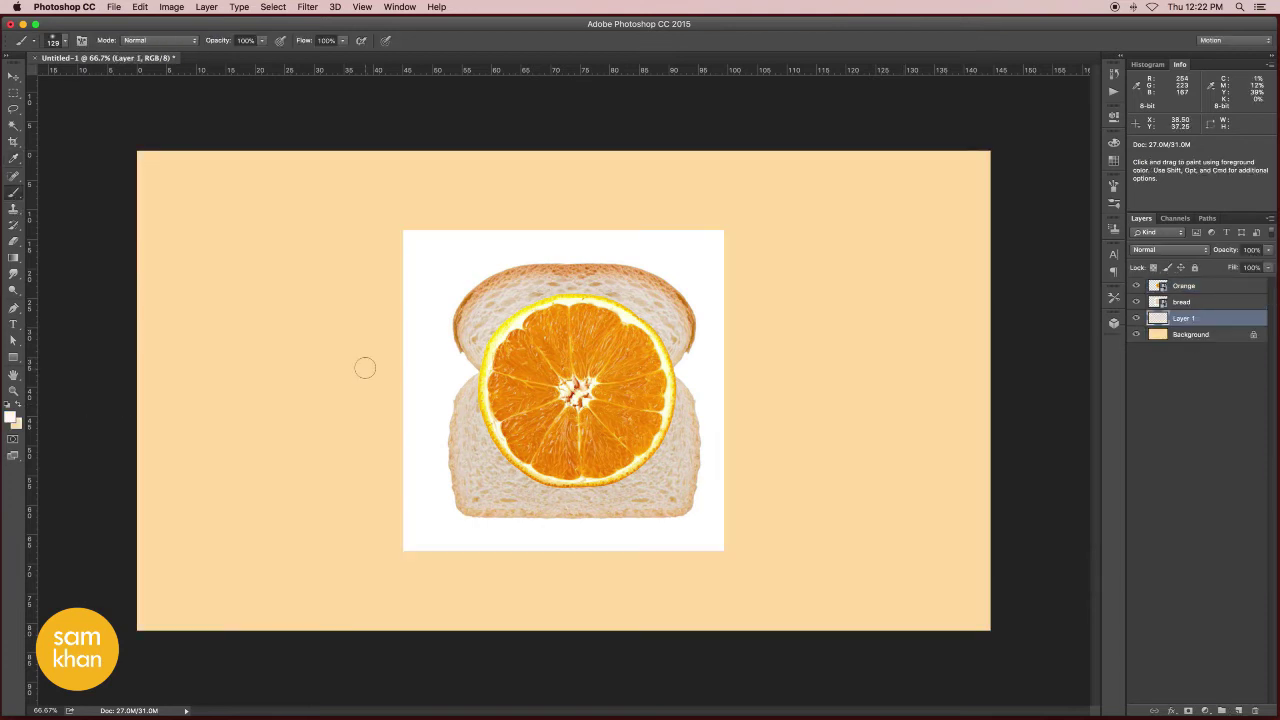
drag(343, 345, 420, 345)
click(346, 393)
- Hide bread and orange, then move the white spot and centre it horizontally on the canvas
key(v)
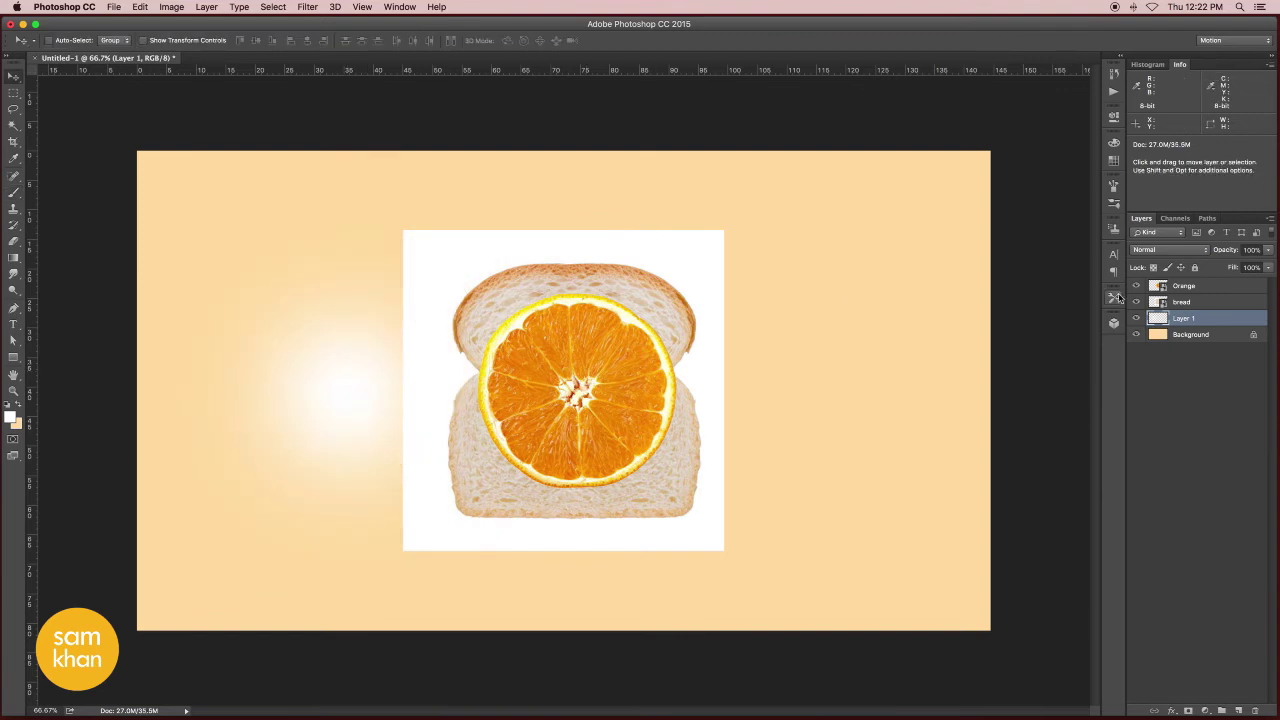
drag(1136, 286, 1136, 302)
drag(275, 355, 452, 352)
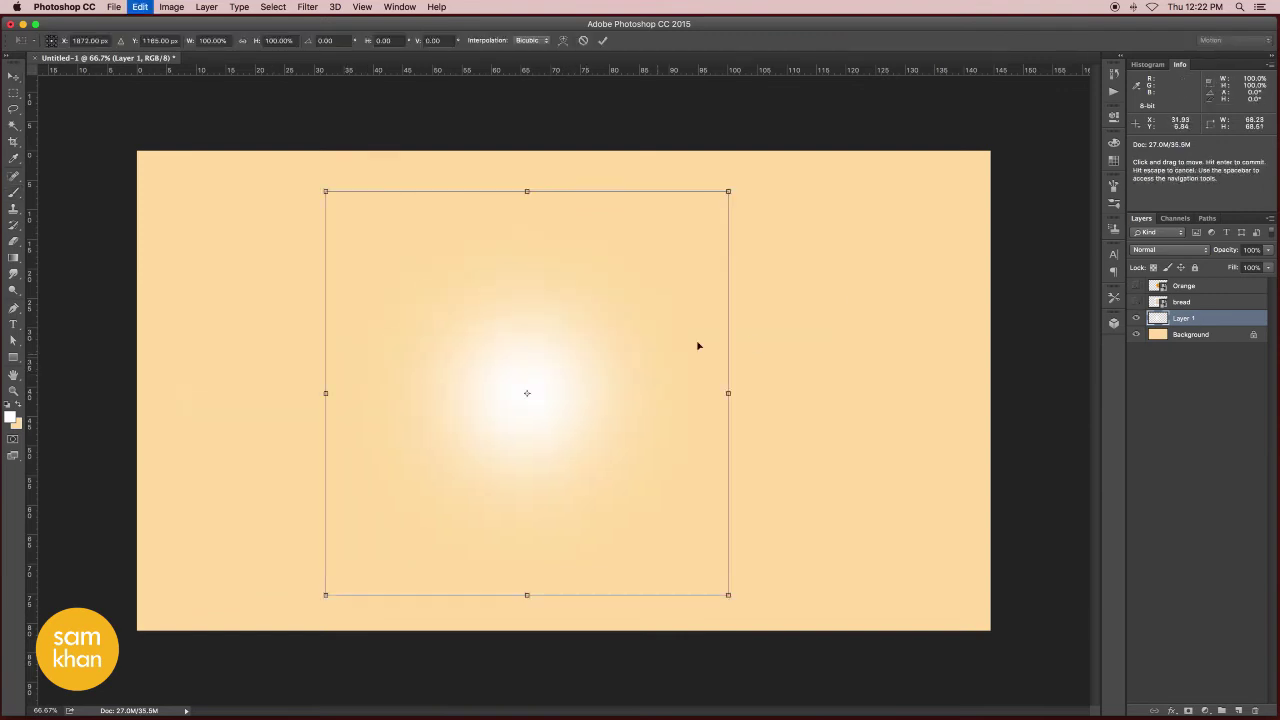
key(super+a)
click(308, 42)
key(super+d)
- Stretch the white glow across the canvas with Free Transform and lower its opacity
key(super+t)
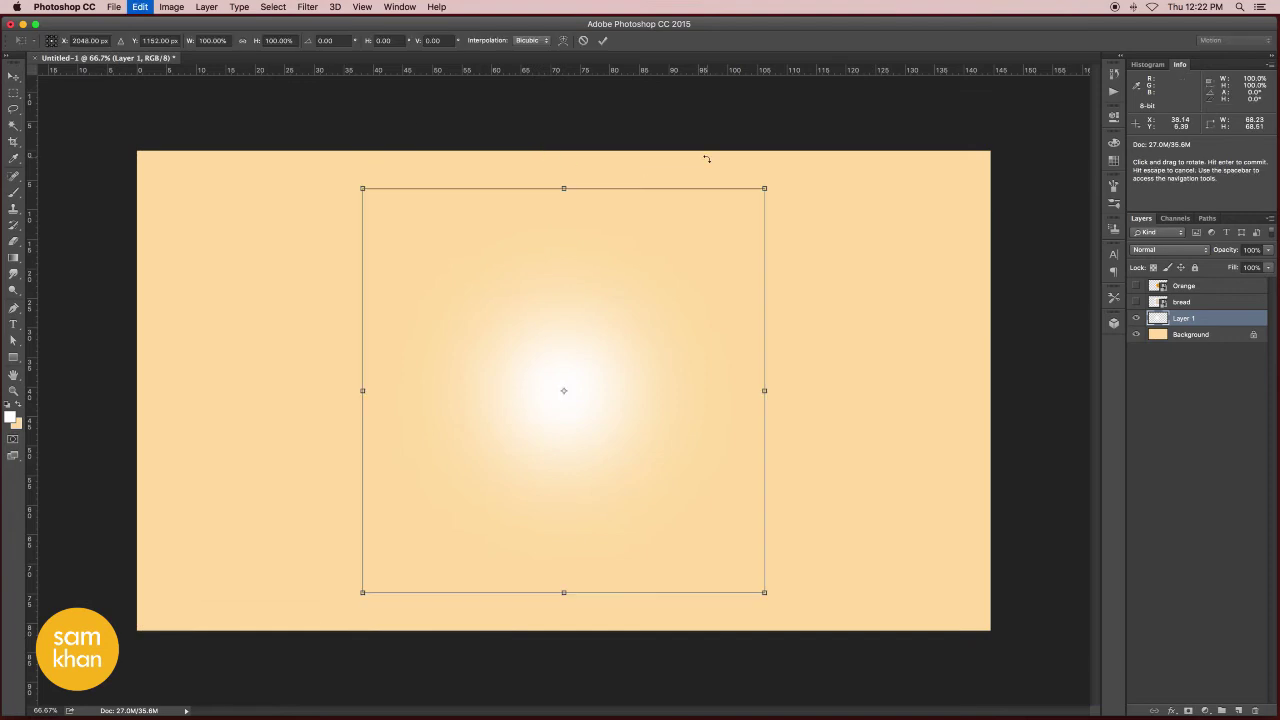
drag(763, 186, 871, 371)
key(Return)
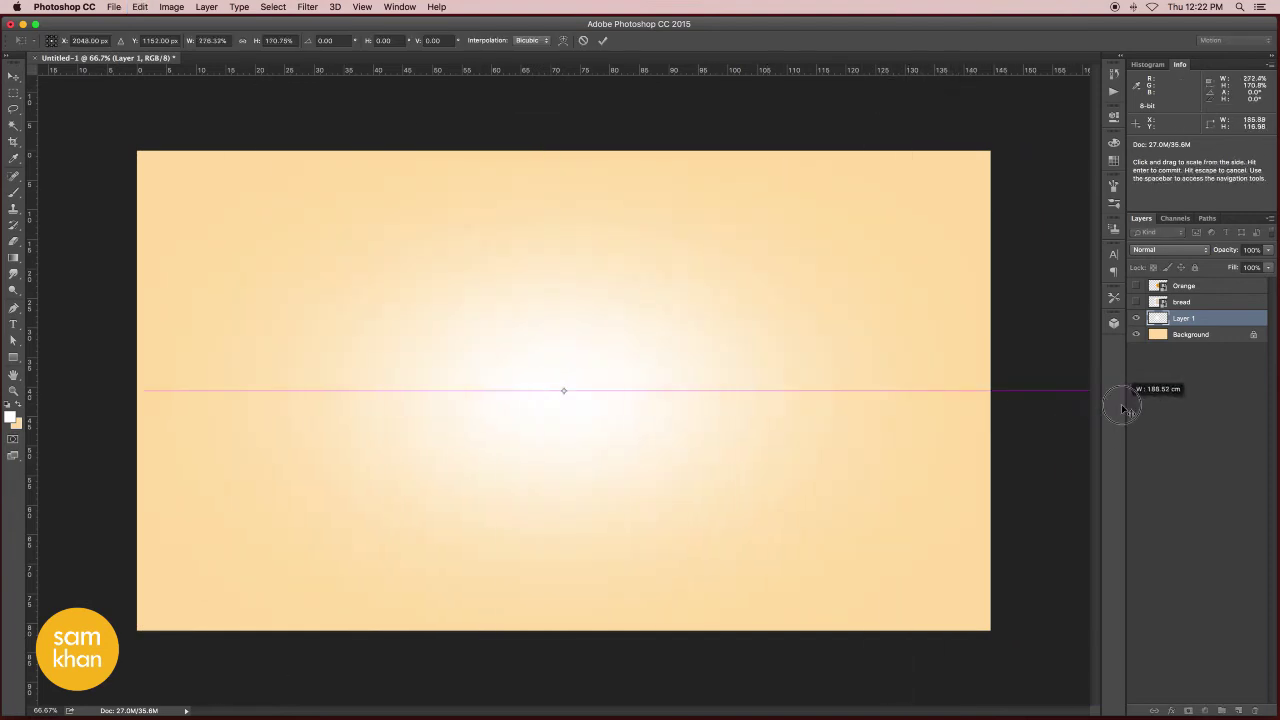
drag(1240, 266, 1245, 266)
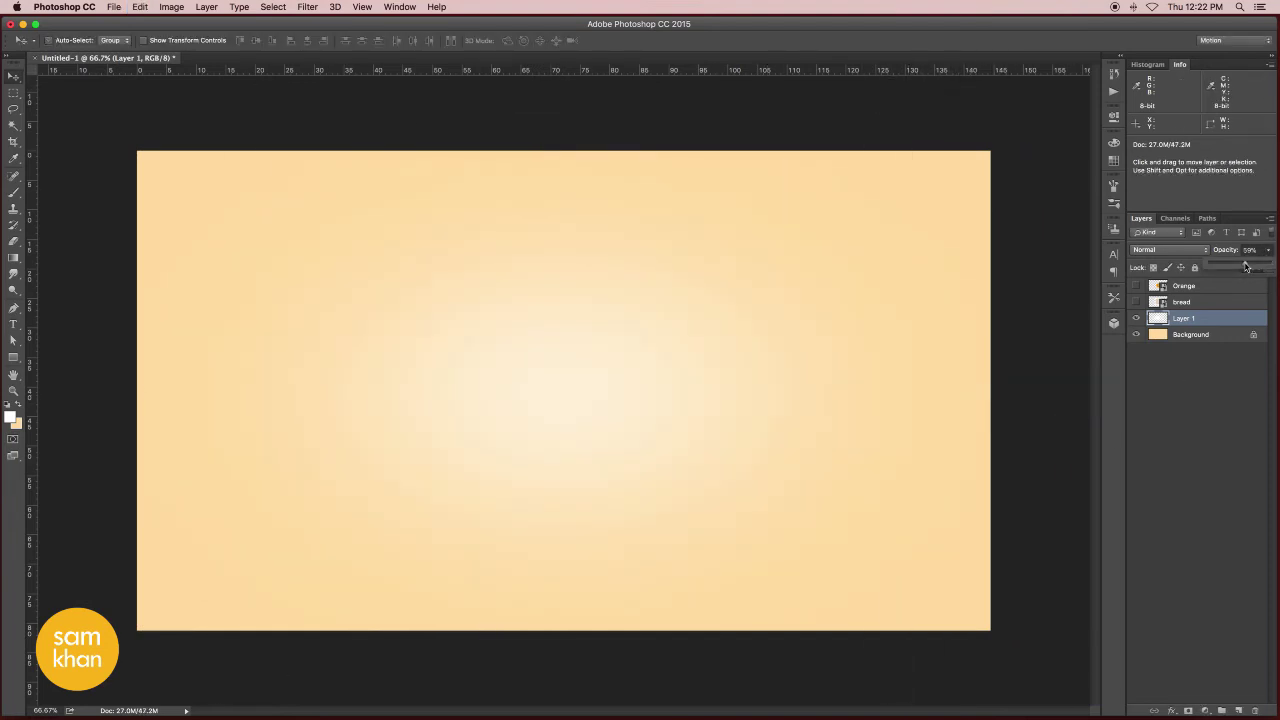
click(1136, 302)
- Show the bread again, then move and scale the orange to about 130% to cover it
click(1185, 286)
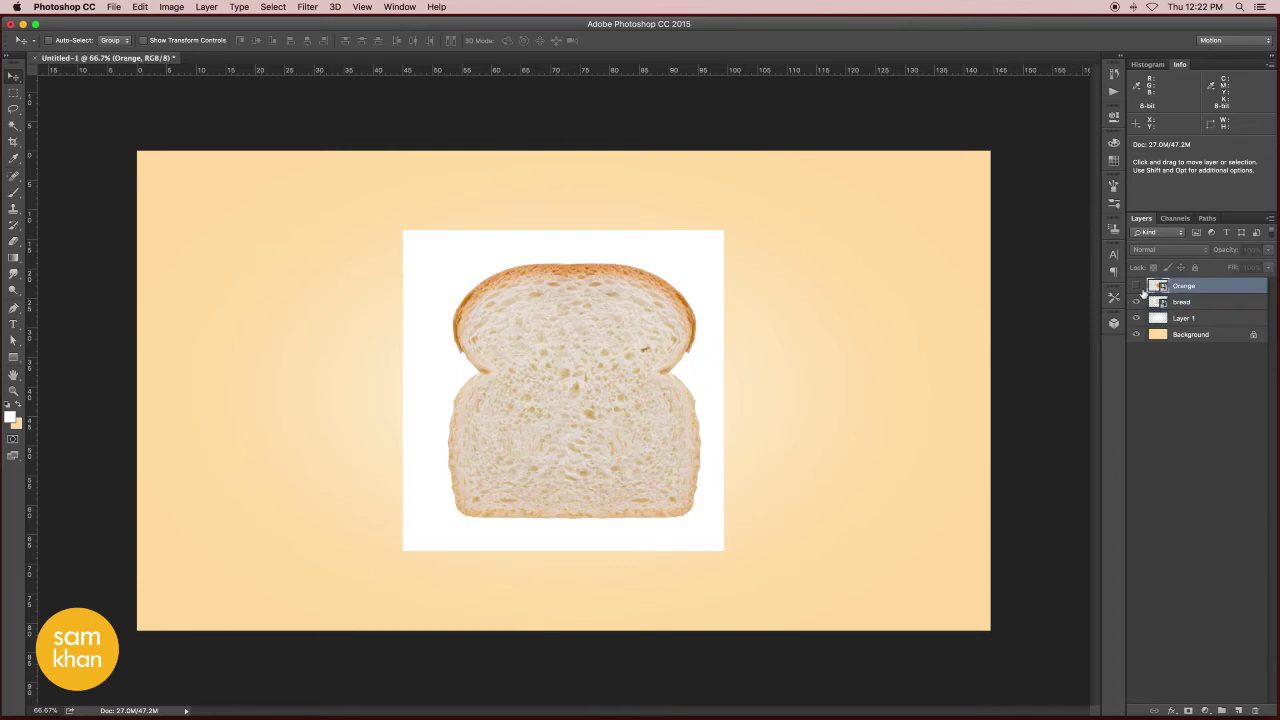
click(1136, 286)
scroll(417, 305, up, 3)
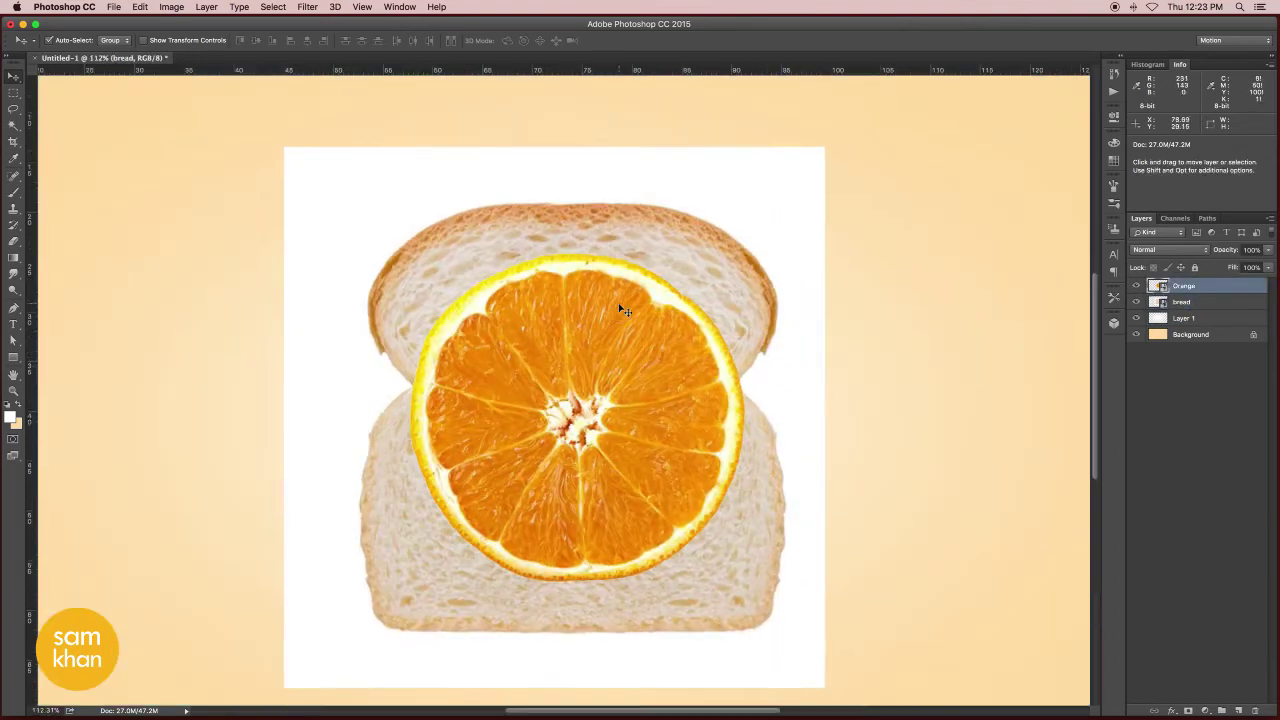
mouse_move(613, 332)
mouse_down()
mouse_move(613, 312)
mouse_move(623, 329)
mouse_up()
key(ctrl+t)
mouse_move(766, 236)
mouse_down()
mouse_move(816, 210)
mouse_move(818, 186)
mouse_up()
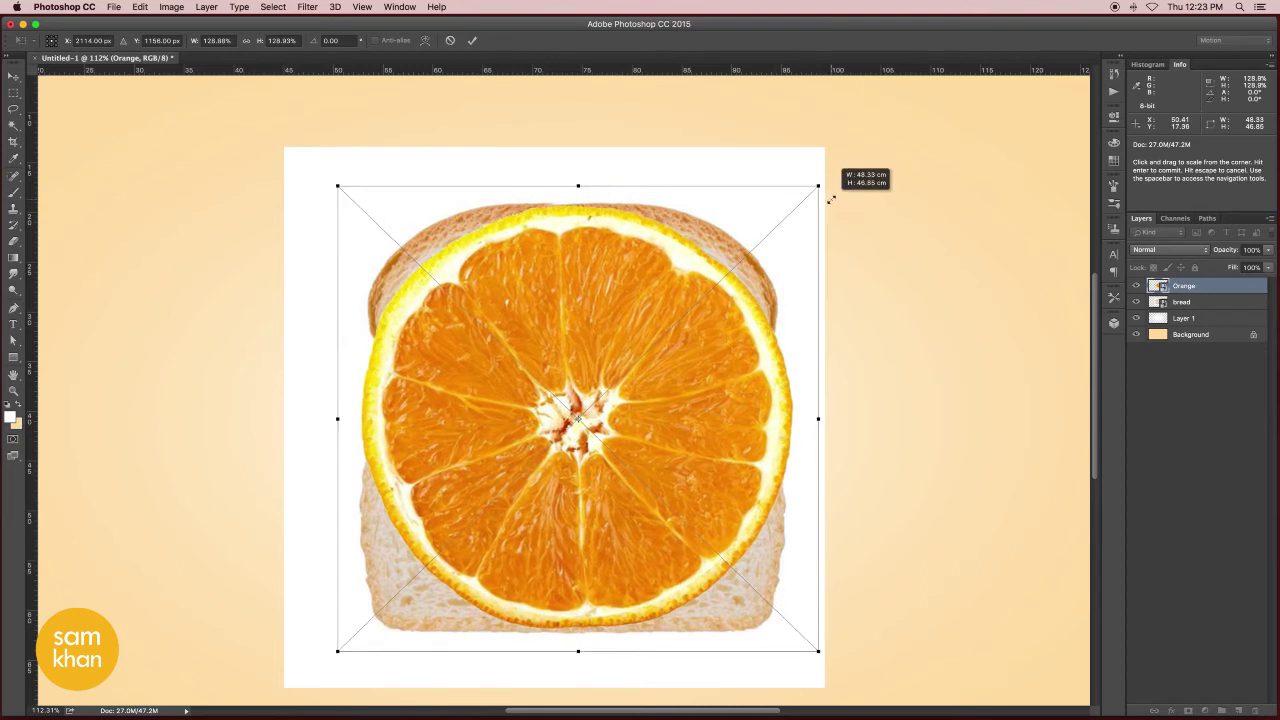
drag(338, 652, 334, 654)
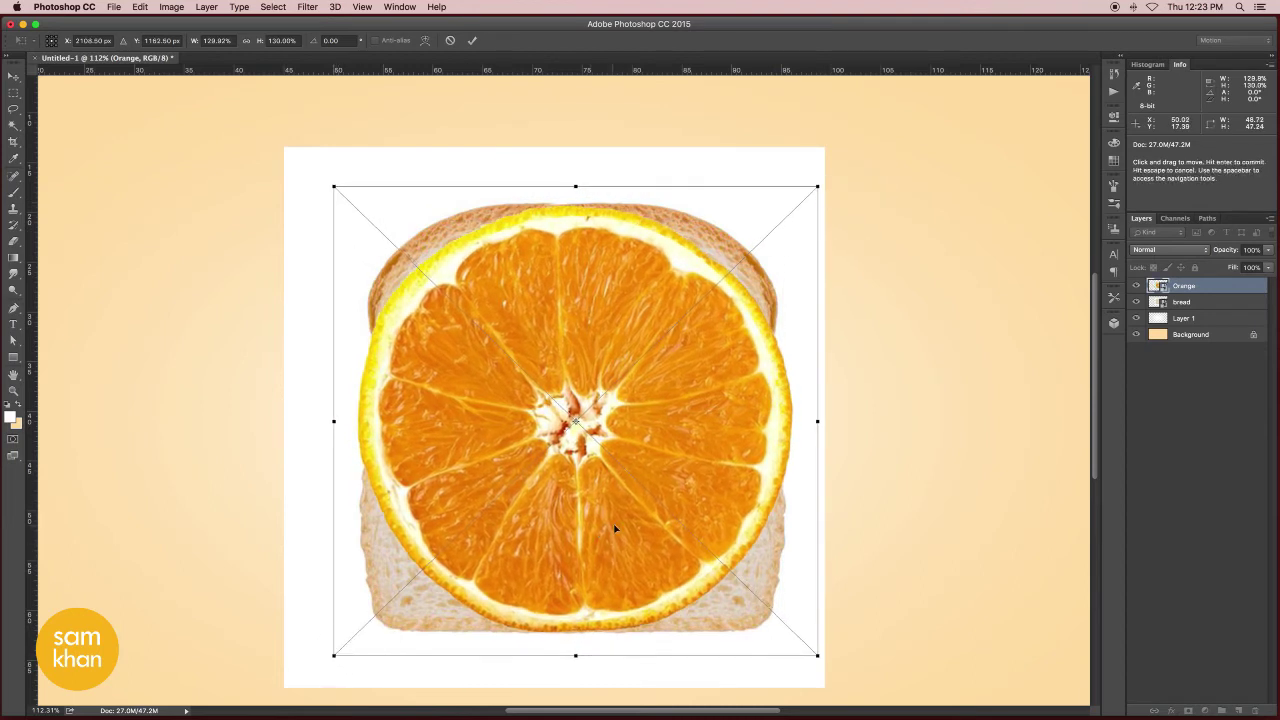
key(Return)
- Hide the orange, drag a horizontal guide to the bread's narrow waist, then show it again
click(1136, 285)
drag(805, 70, 775, 388)
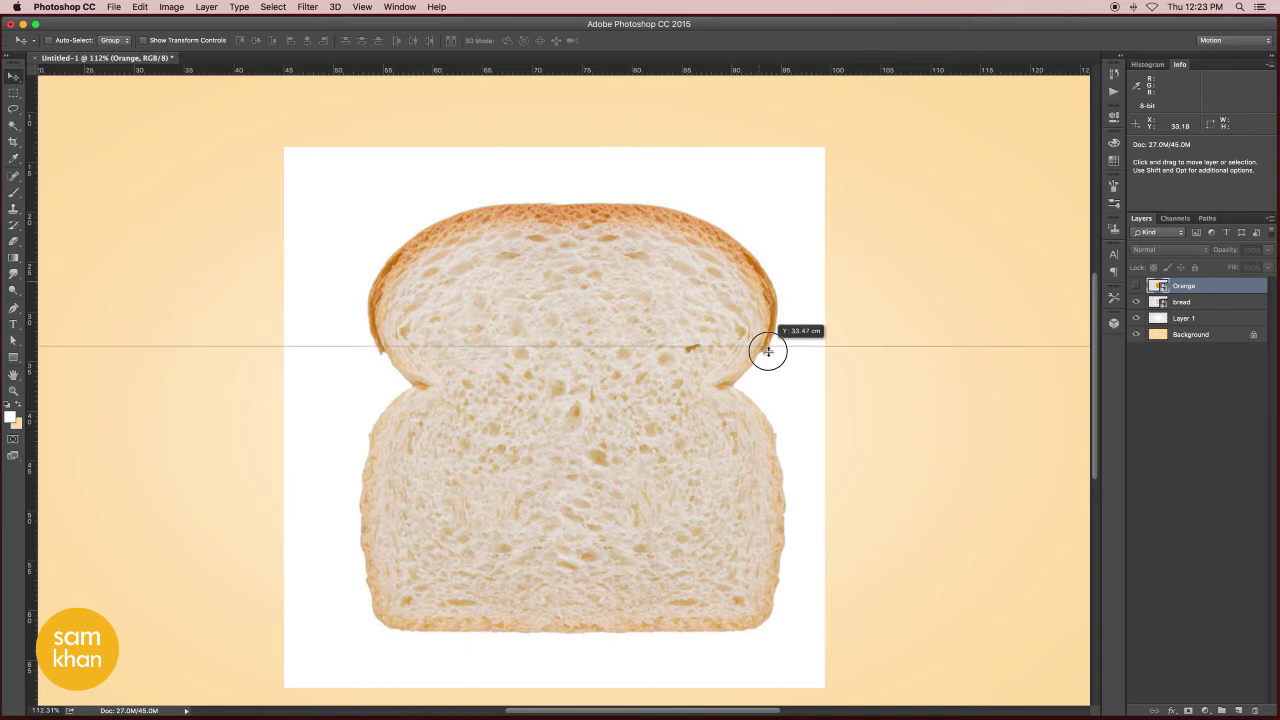
click(1136, 286)
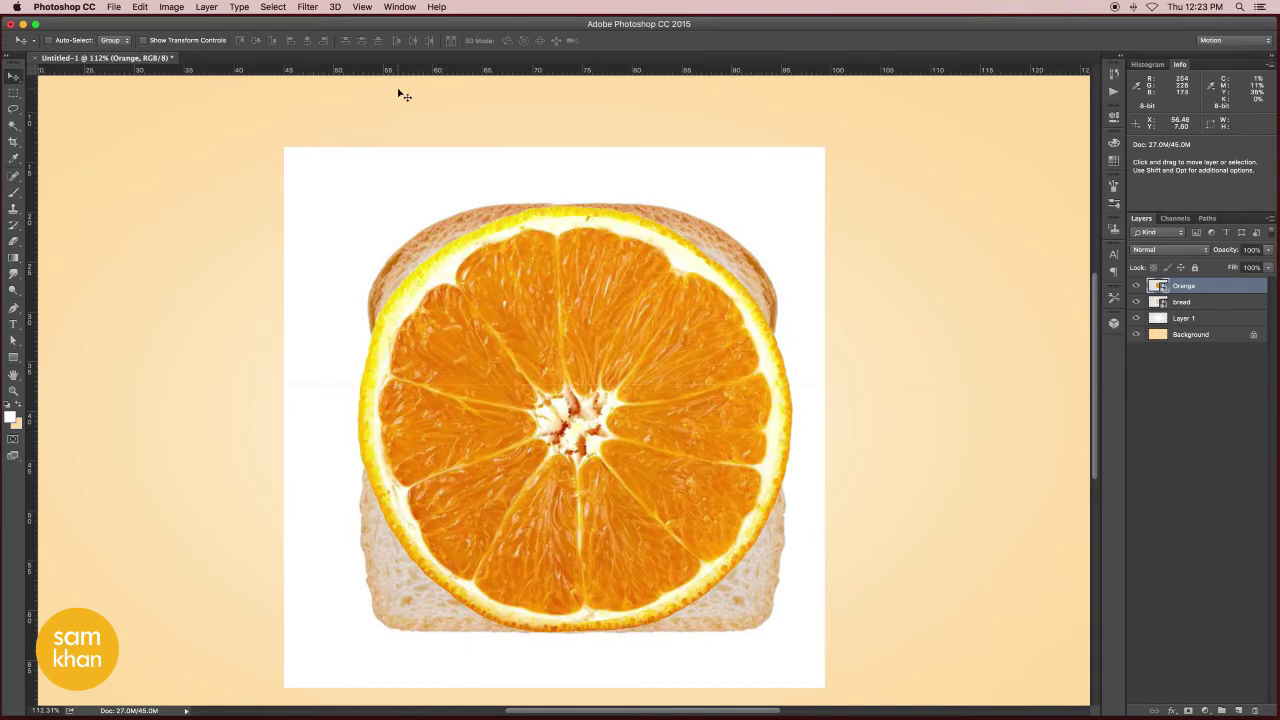
click(170, 7)
click(1199, 288)
click(171, 7)
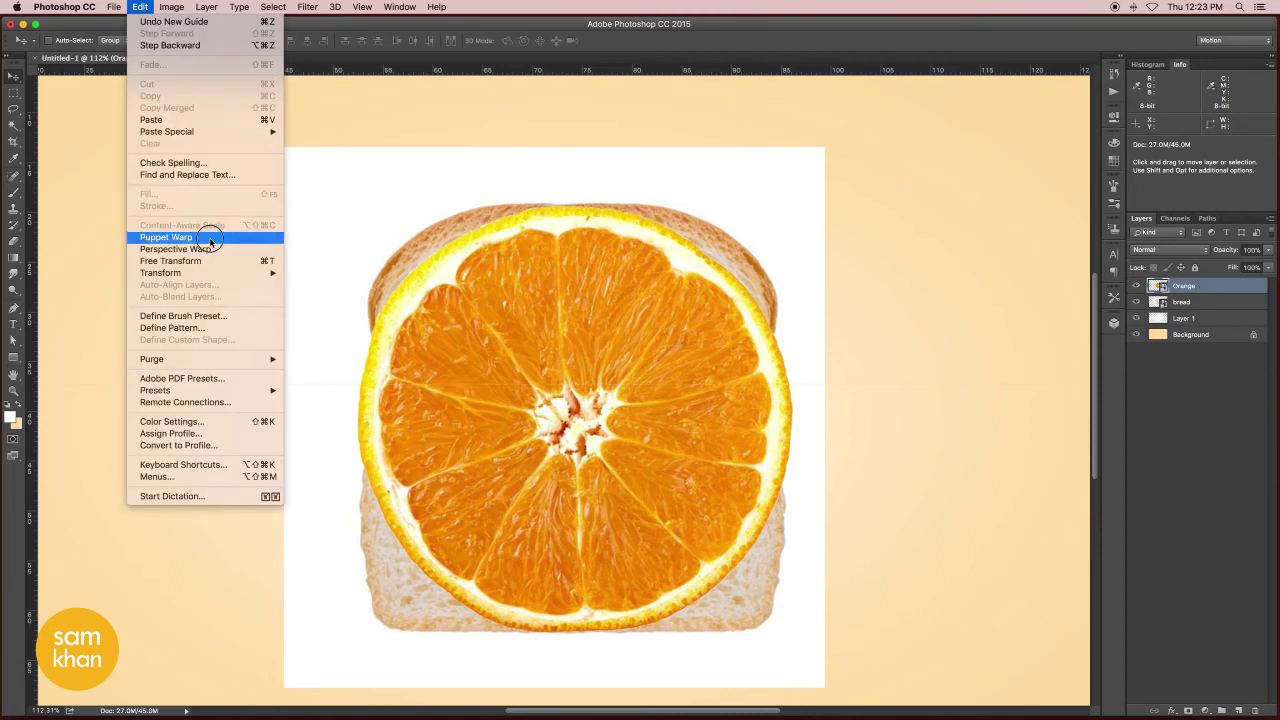
- Start Puppet Warp on the orange and pin its bottom corners and sides out to the bread
click(210, 240)
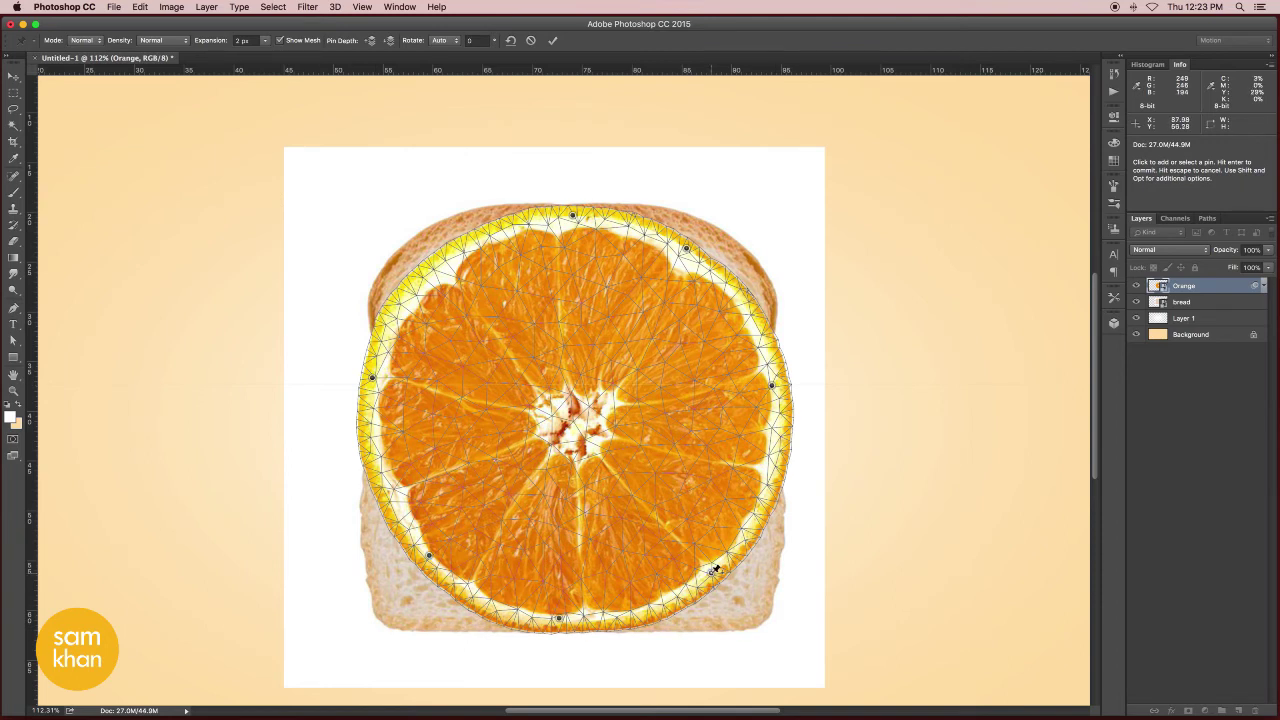
drag(711, 577, 744, 596)
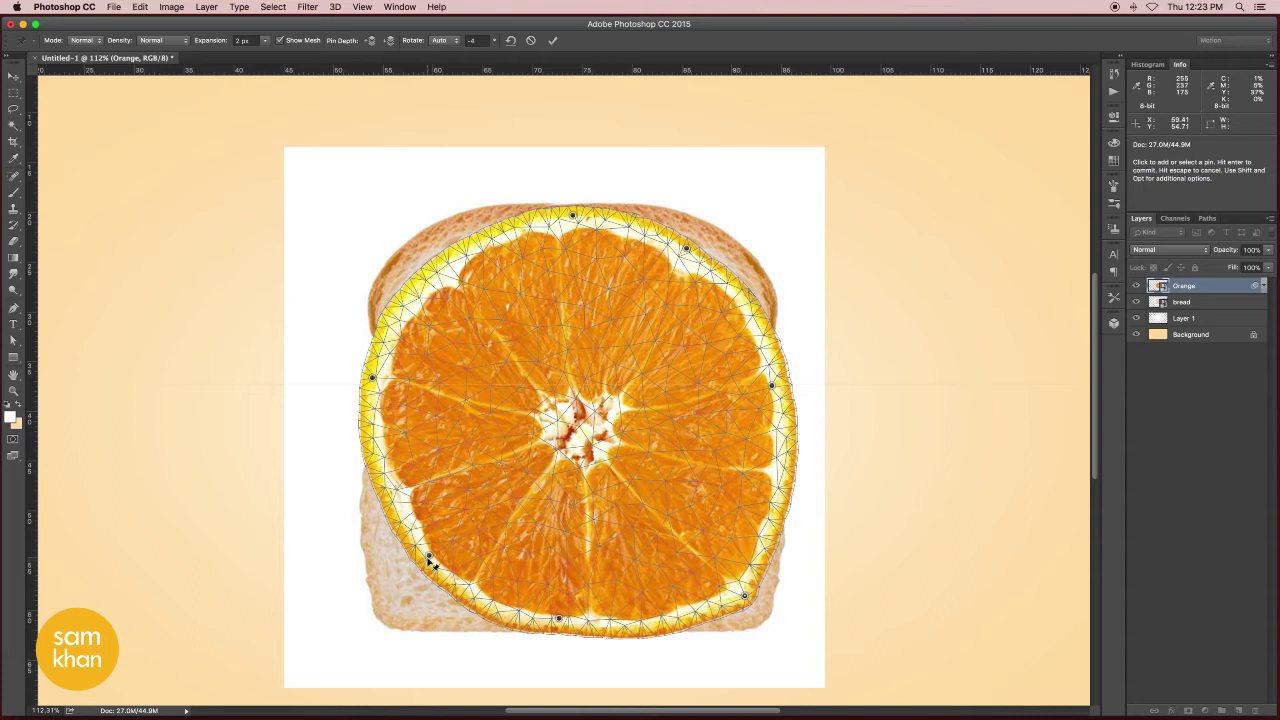
drag(429, 558, 410, 588)
drag(375, 462, 389, 471)
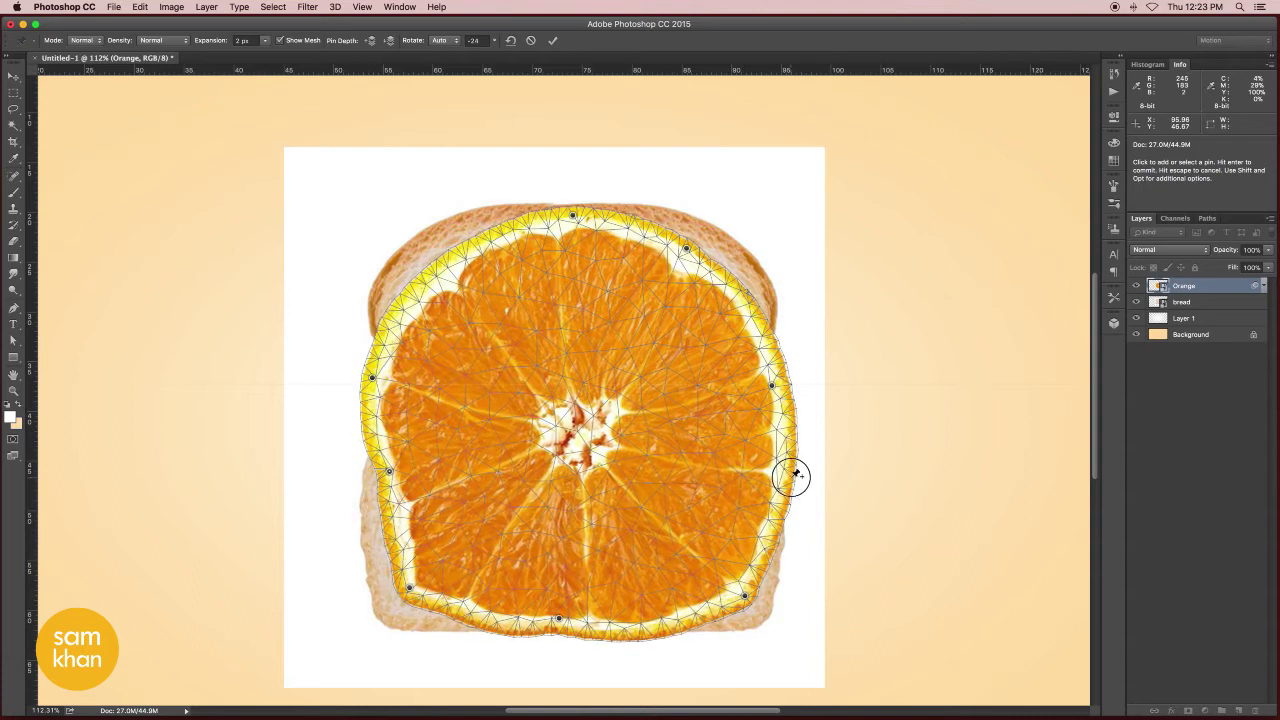
drag(791, 471, 770, 478)
drag(744, 596, 754, 592)
drag(652, 614, 651, 601)
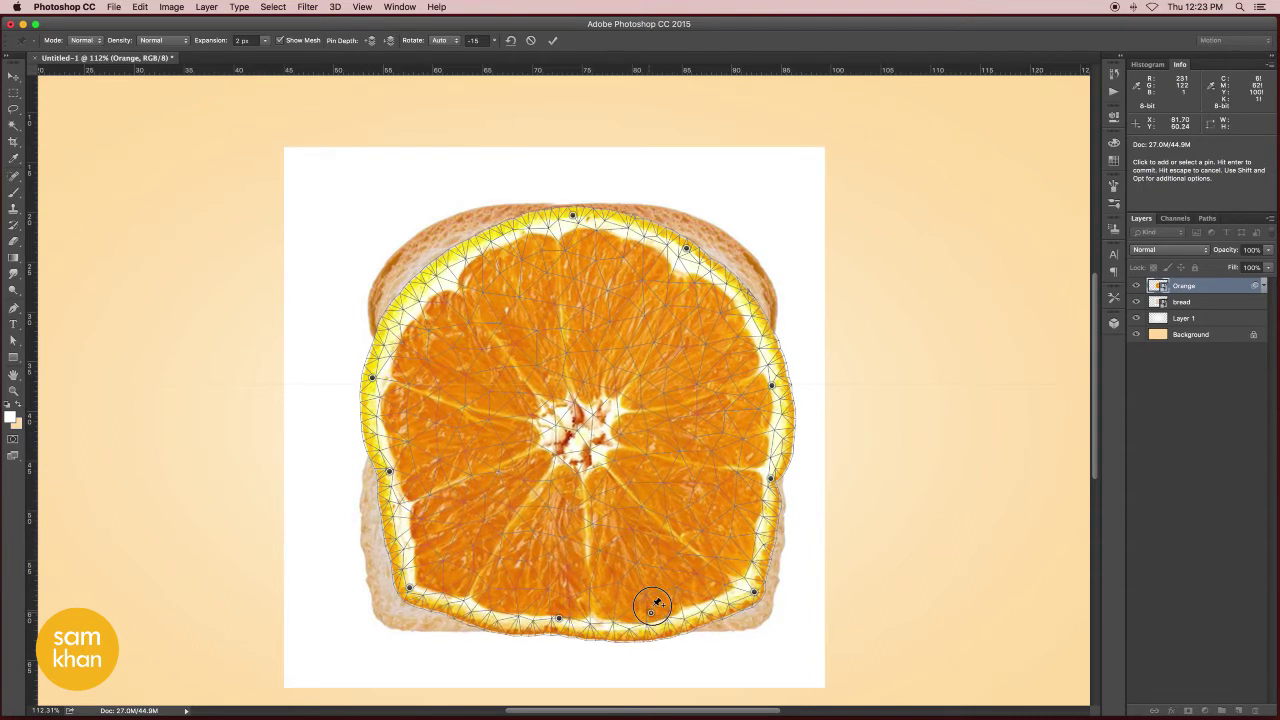
drag(457, 614, 457, 609)
mouse_move(371, 378)
mouse_down()
mouse_move(397, 371)
mouse_move(418, 333)
mouse_up()
- Pull the orange's sides into the bread's waist notches and raise the top-right crust lobe
key(super+z)
drag(416, 256, 410, 247)
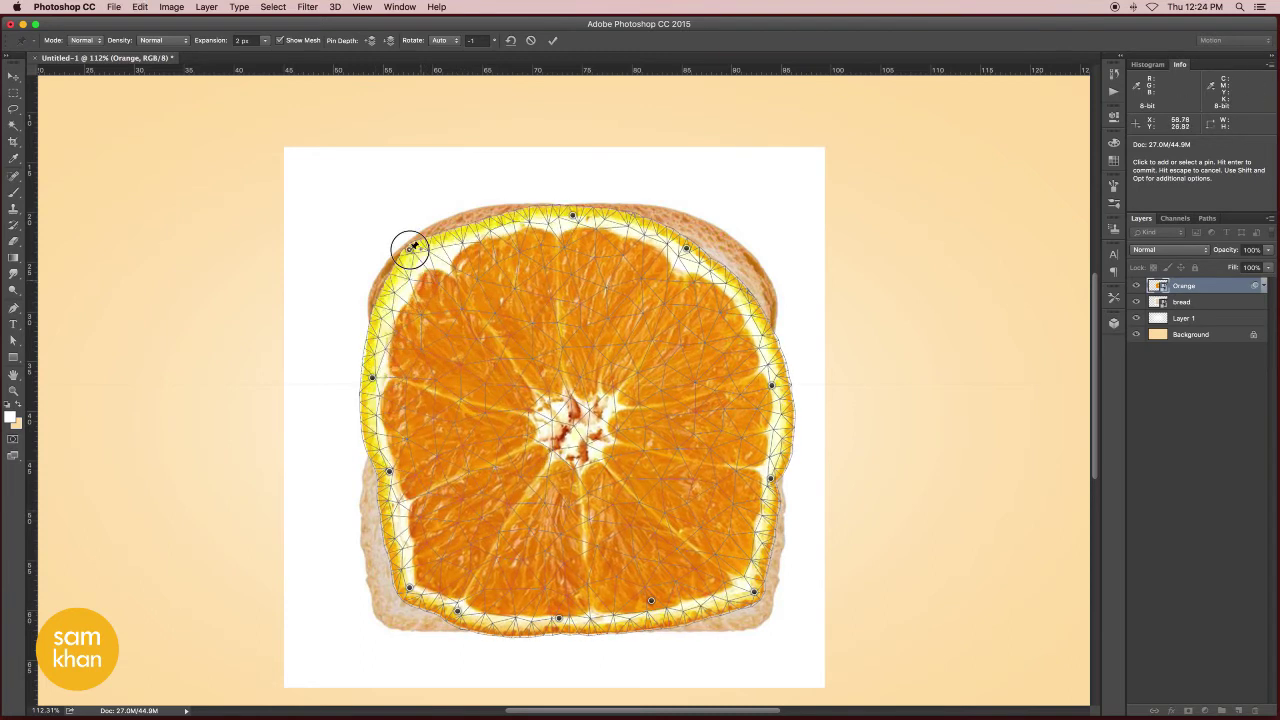
mouse_move(373, 377)
mouse_down()
mouse_move(414, 371)
mouse_move(429, 375)
mouse_move(422, 384)
mouse_up()
drag(772, 387, 716, 392)
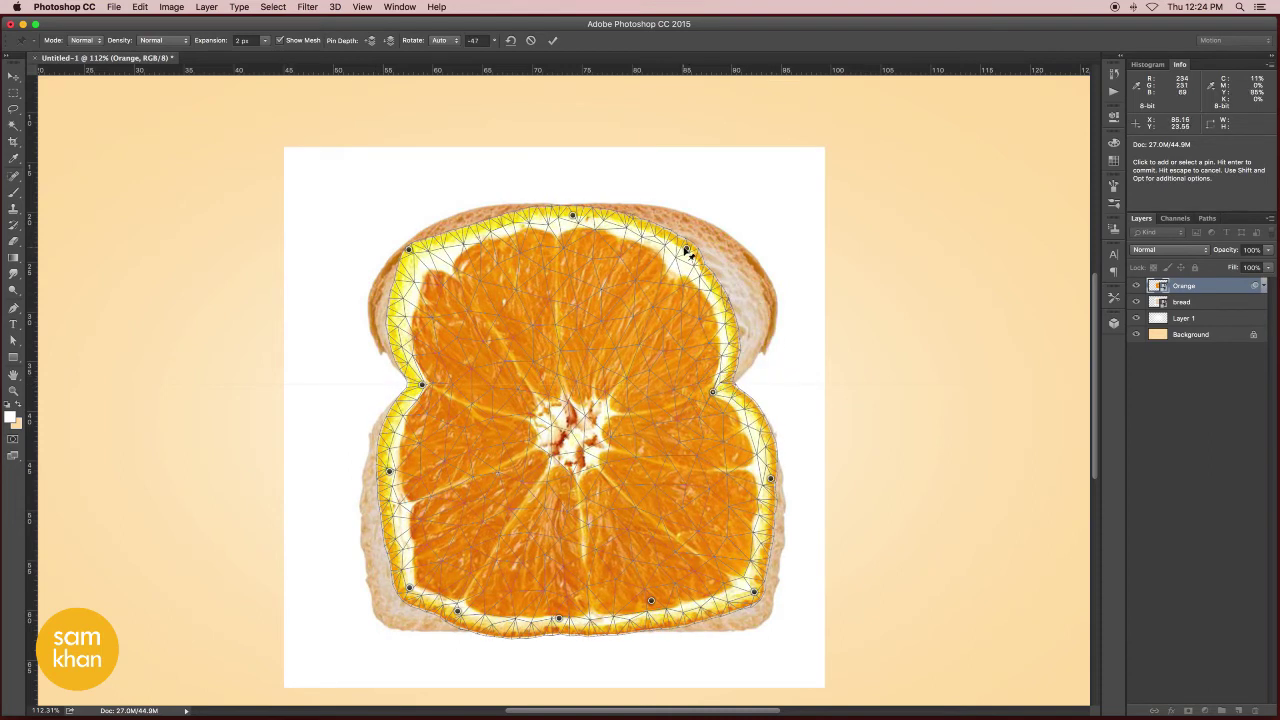
mouse_move(686, 247)
mouse_down()
mouse_move(700, 259)
mouse_move(714, 237)
mouse_up()
click(743, 280)
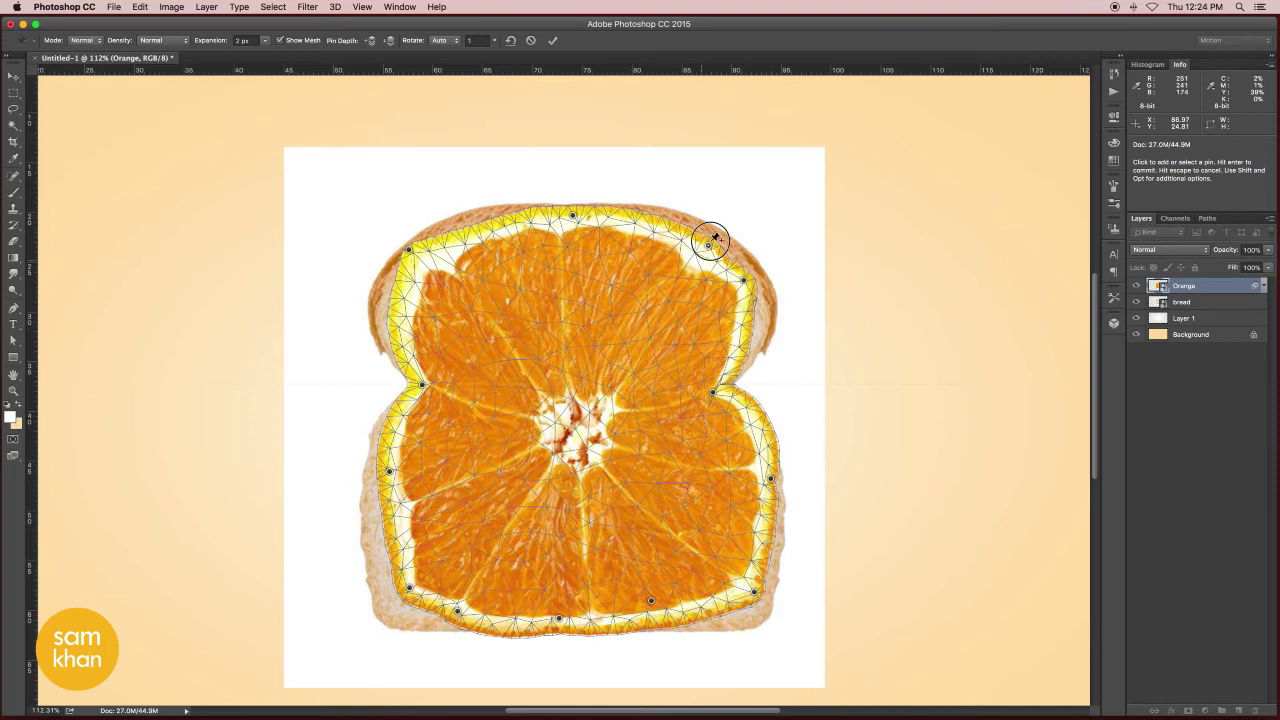
click(737, 258)
mouse_move(752, 312)
mouse_down()
mouse_move(766, 315)
mouse_move(755, 281)
mouse_up()
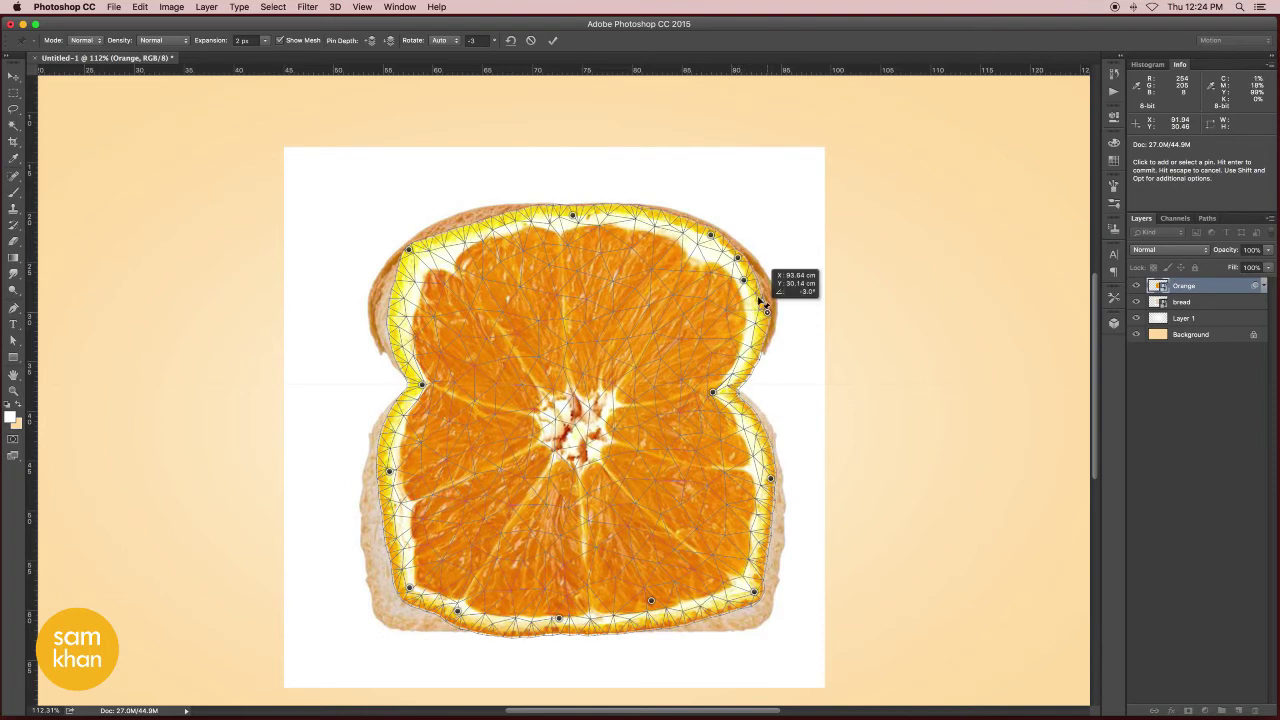
- Pin and pull the orange's upper-left and lower-left edges out to the bread crust
click(431, 229)
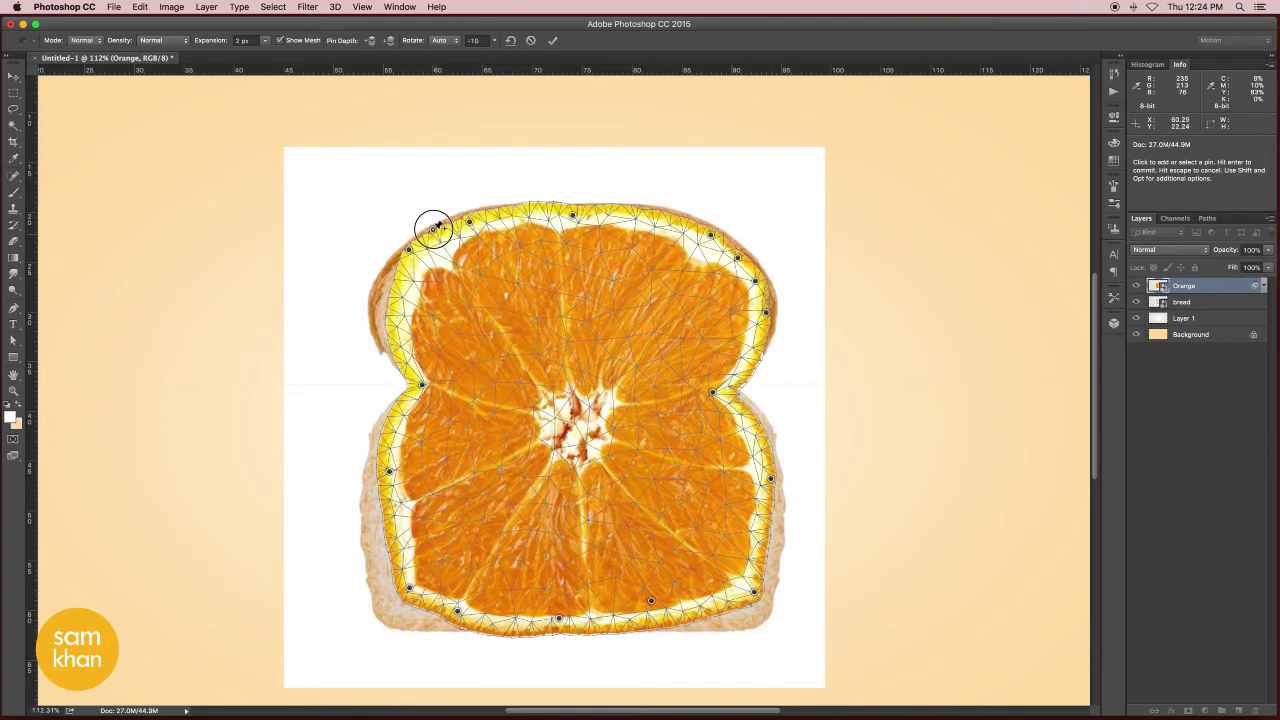
drag(401, 284, 386, 274)
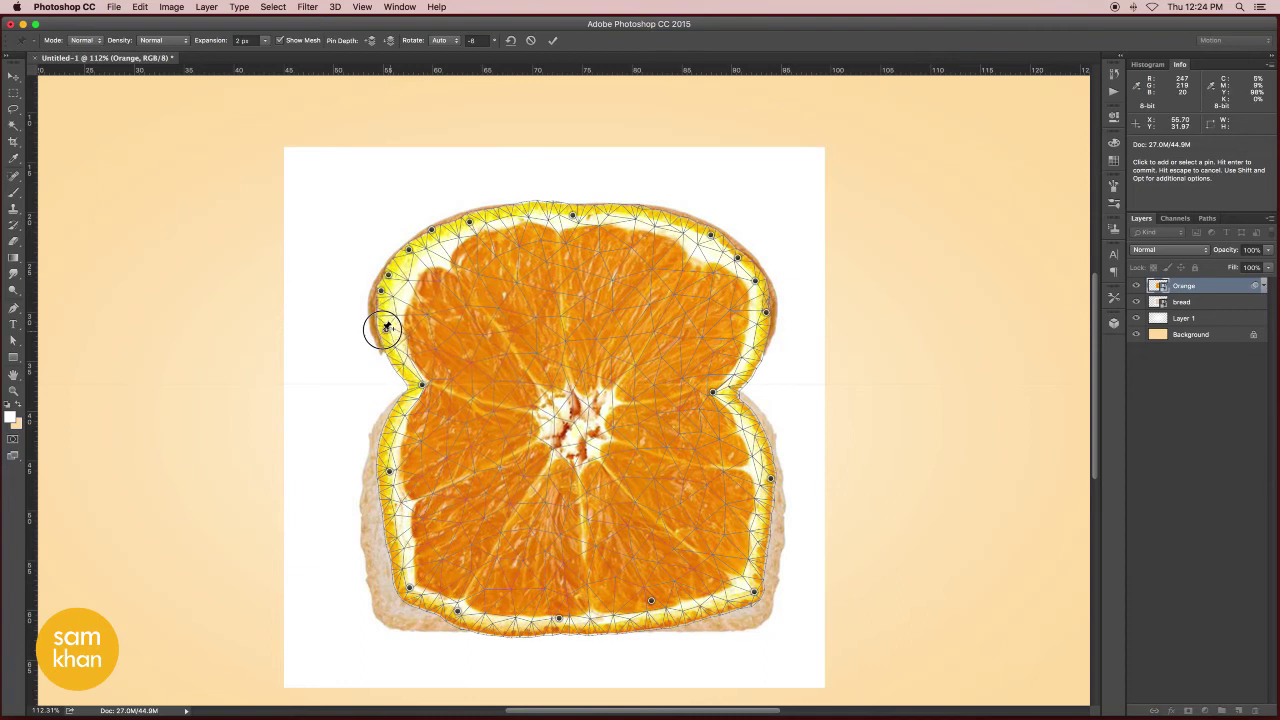
drag(375, 330, 382, 331)
drag(391, 467, 380, 473)
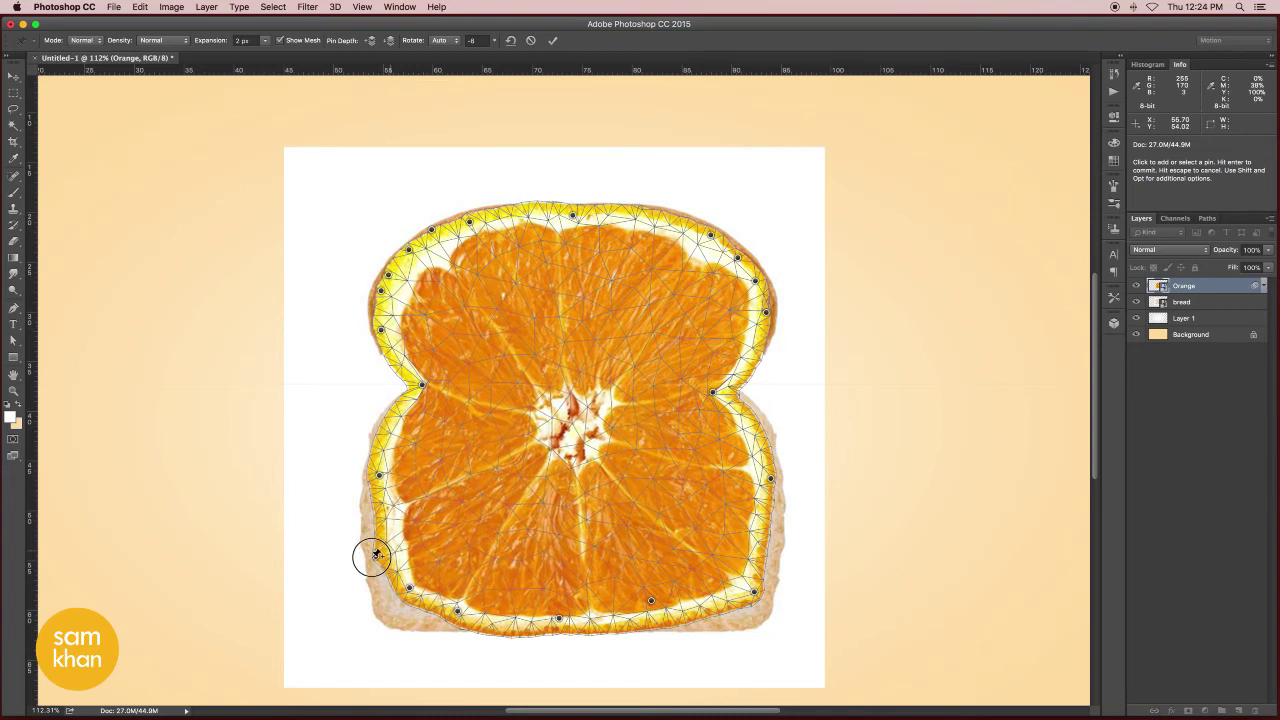
drag(372, 549, 369, 557)
click(396, 599)
drag(396, 599, 405, 600)
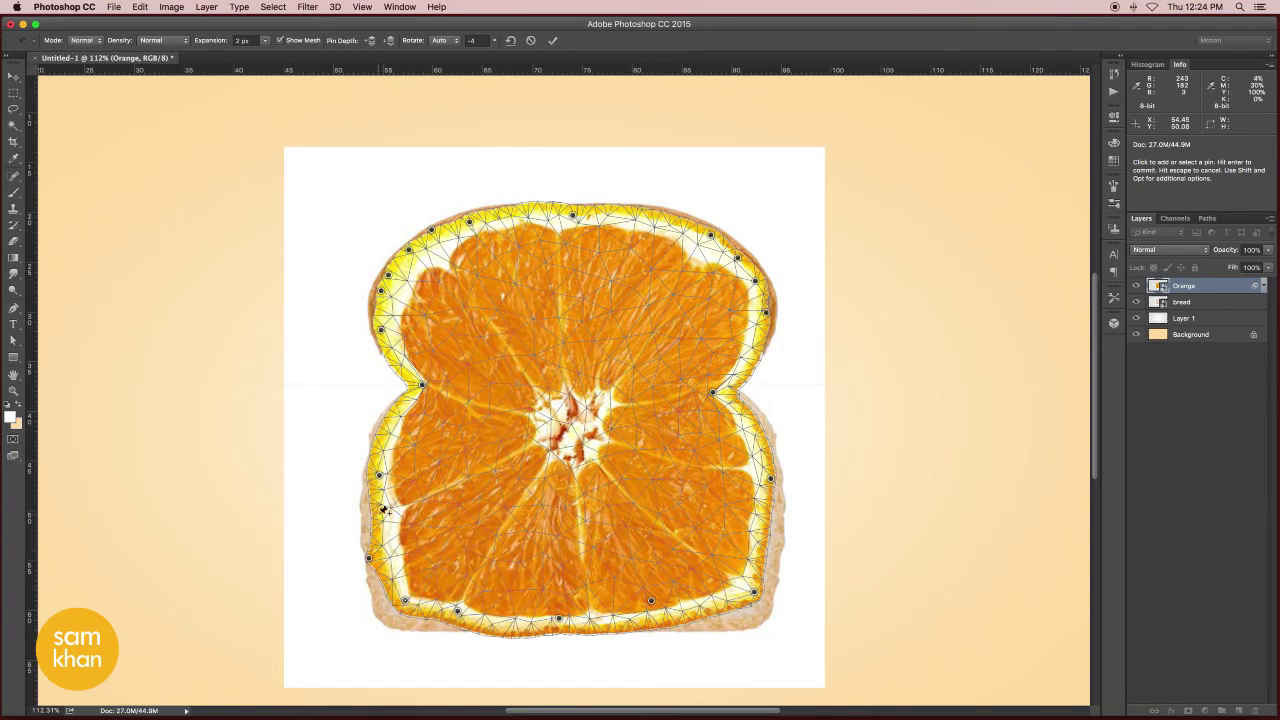
drag(380, 510, 372, 510)
click(433, 614)
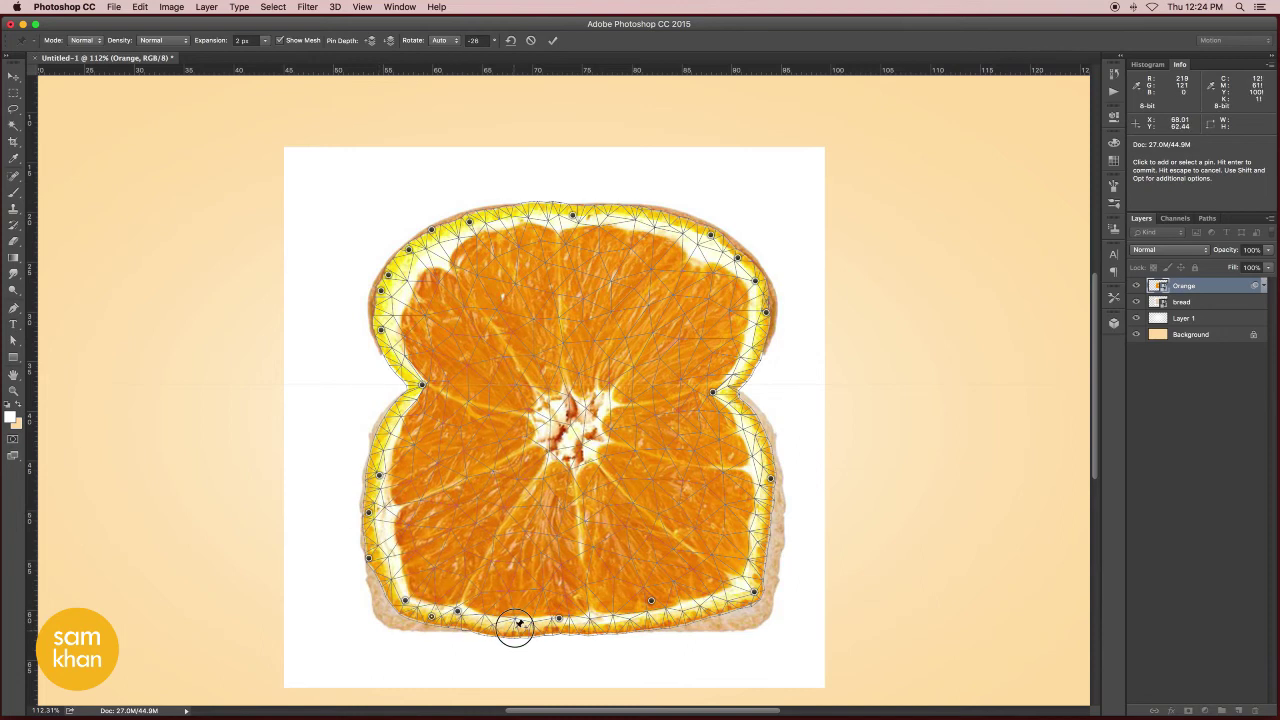
- Align the orange's bottom edge and lower-right corner with the bread crust using more pins
drag(518, 624, 516, 622)
drag(651, 601, 658, 609)
mouse_move(754, 591)
mouse_down()
mouse_move(741, 582)
mouse_move(770, 546)
mouse_move(754, 589)
mouse_up()
click(725, 604)
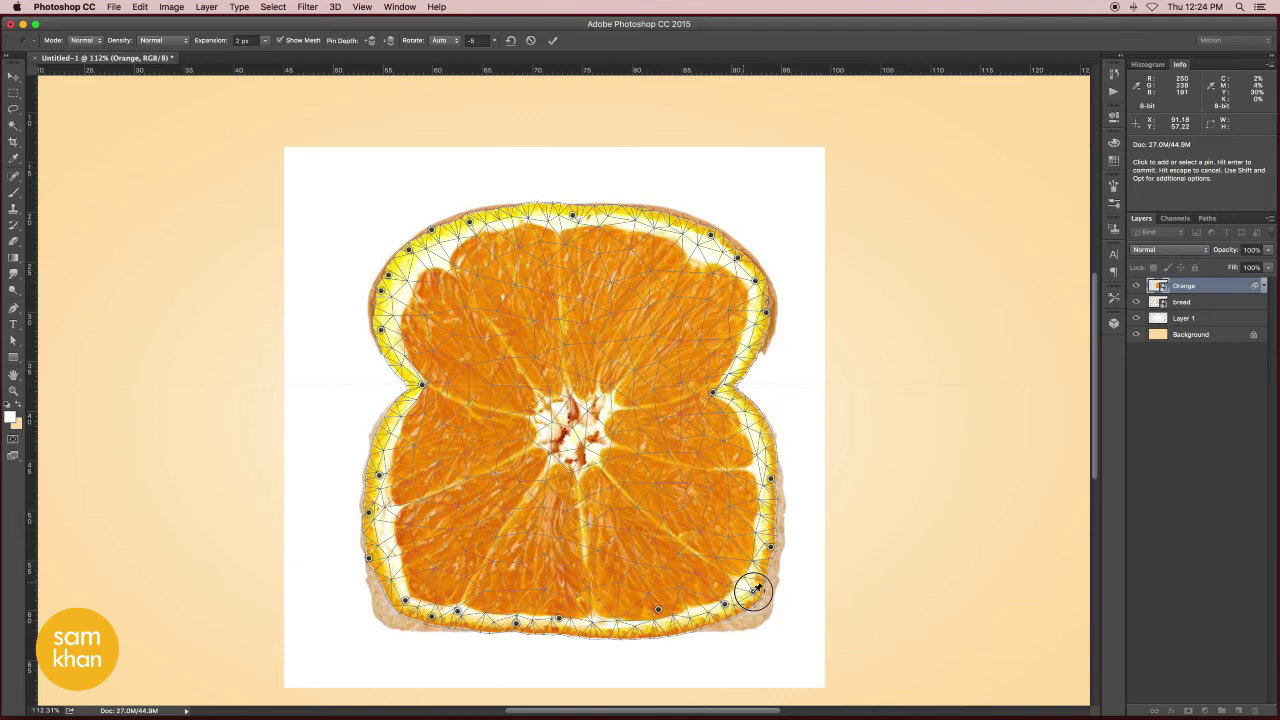
click(760, 563)
drag(771, 540, 760, 563)
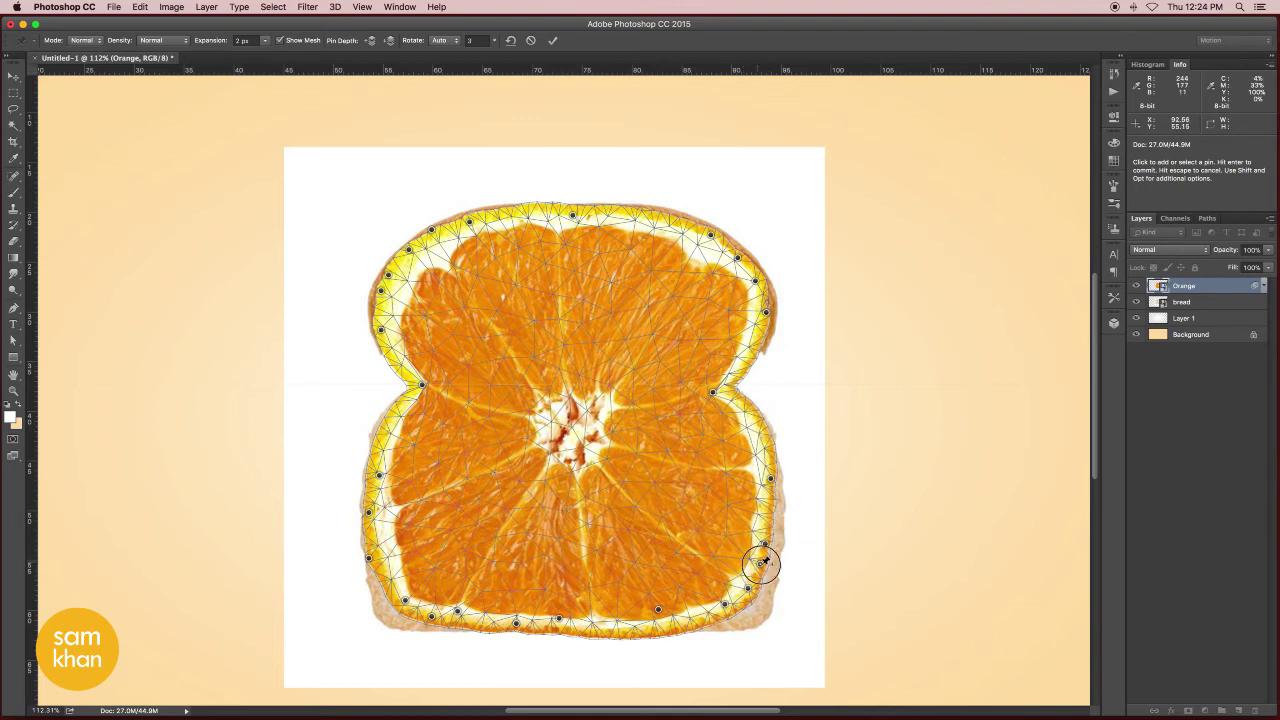
drag(386, 587, 410, 596)
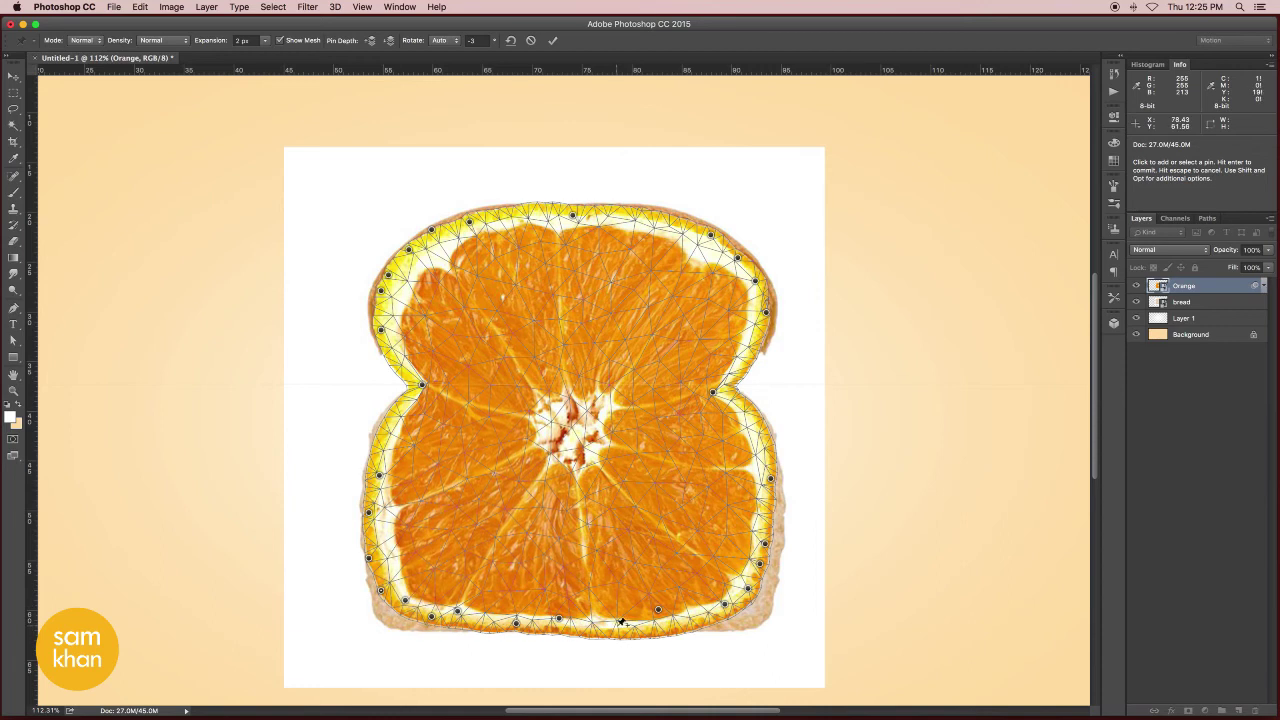
click(617, 618)
click(690, 610)
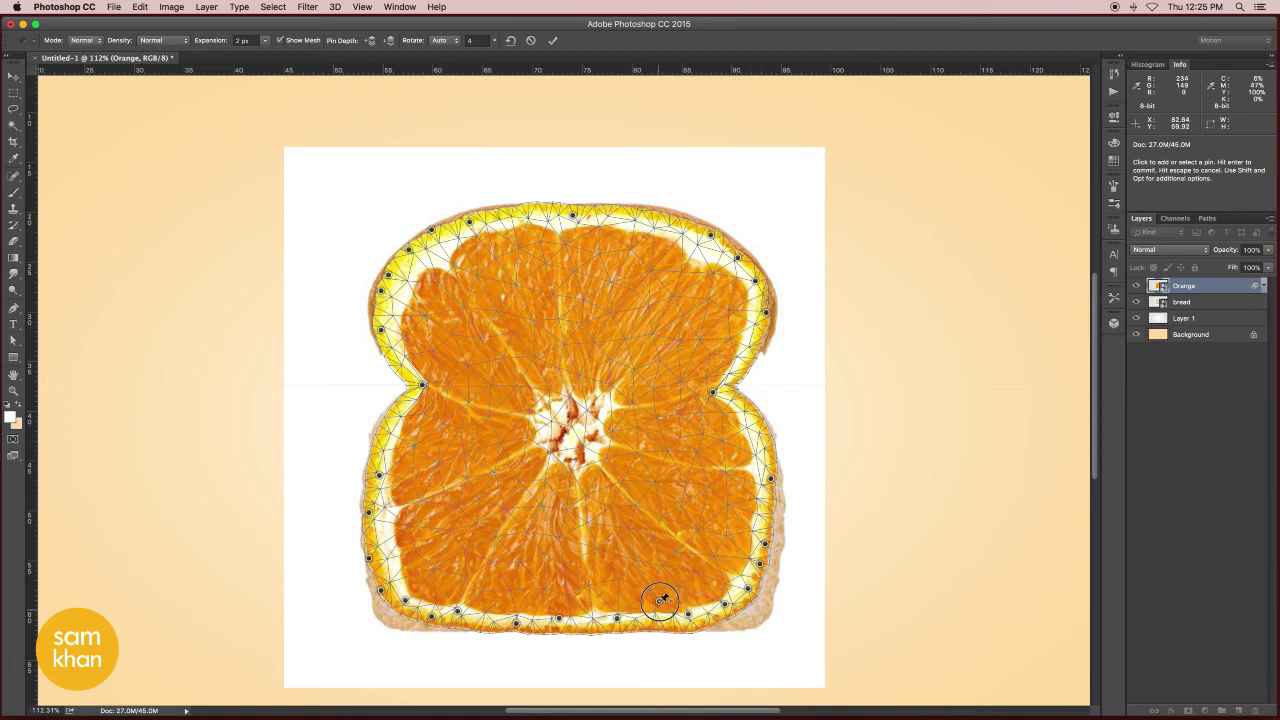
drag(731, 600, 735, 604)
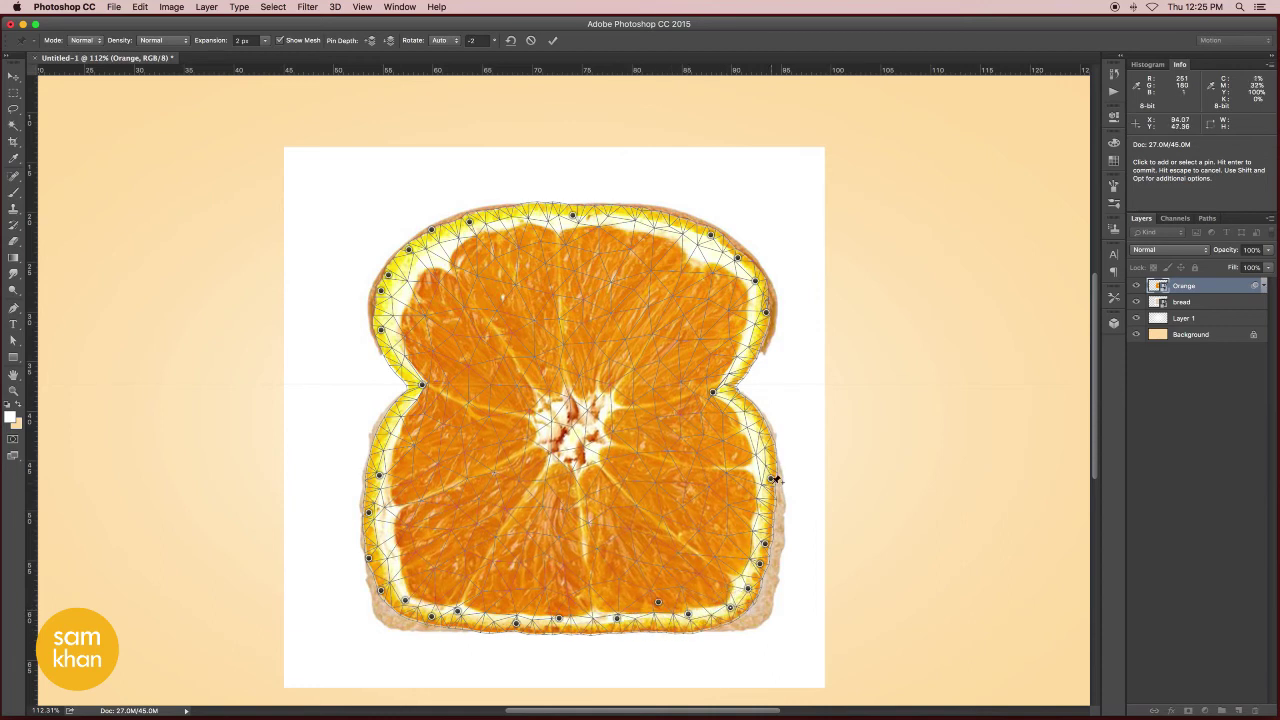
- Refine the right side, left notch and top edge pins to match the bread outline
drag(776, 480, 766, 476)
drag(377, 507, 400, 523)
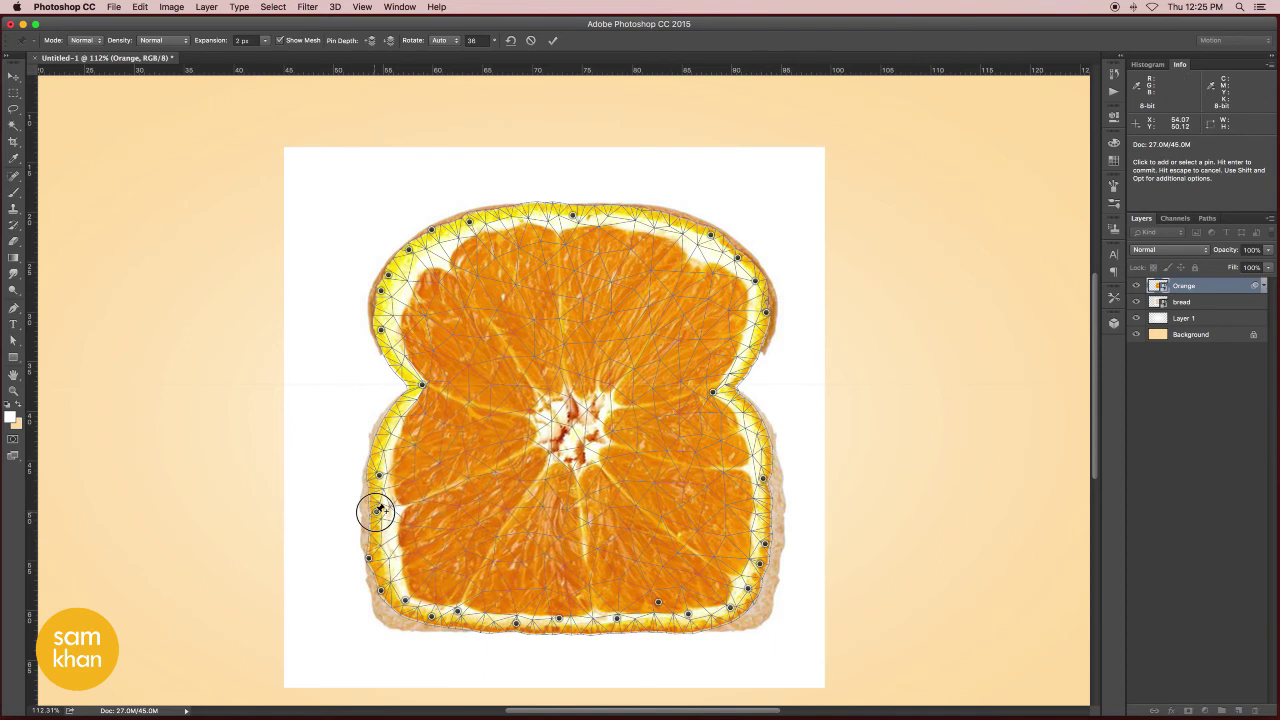
drag(400, 348, 386, 357)
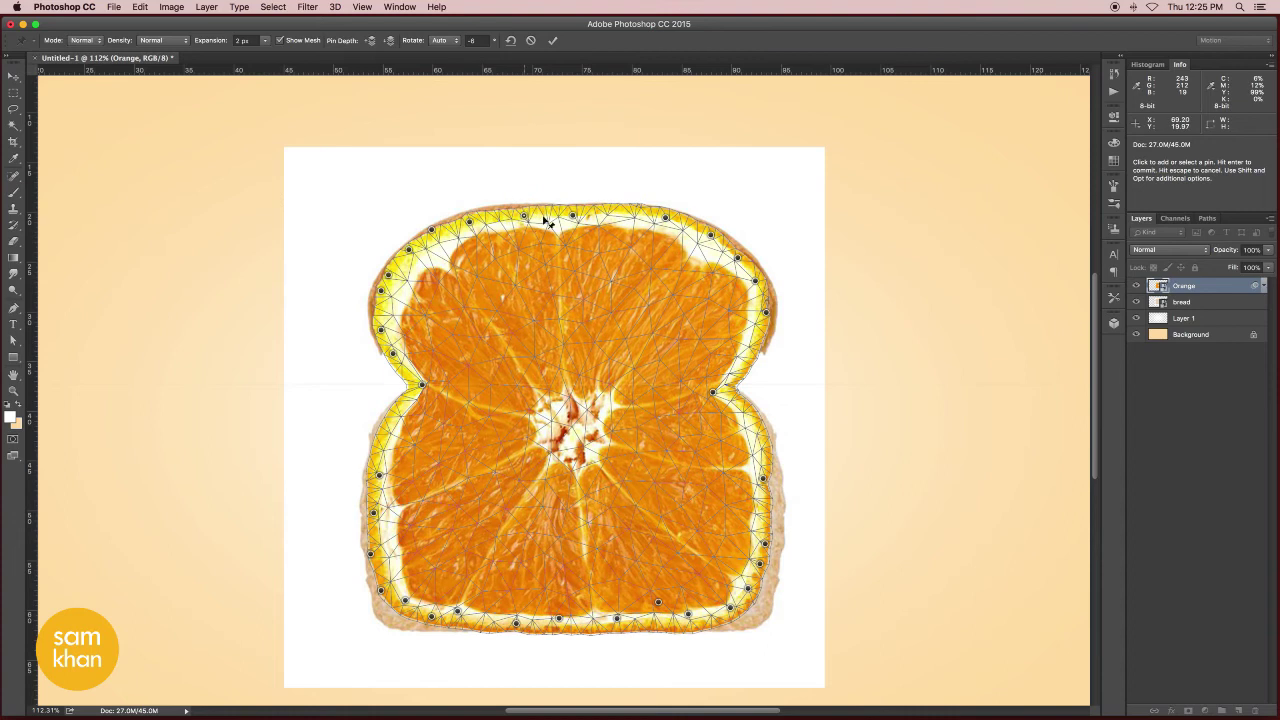
click(637, 211)
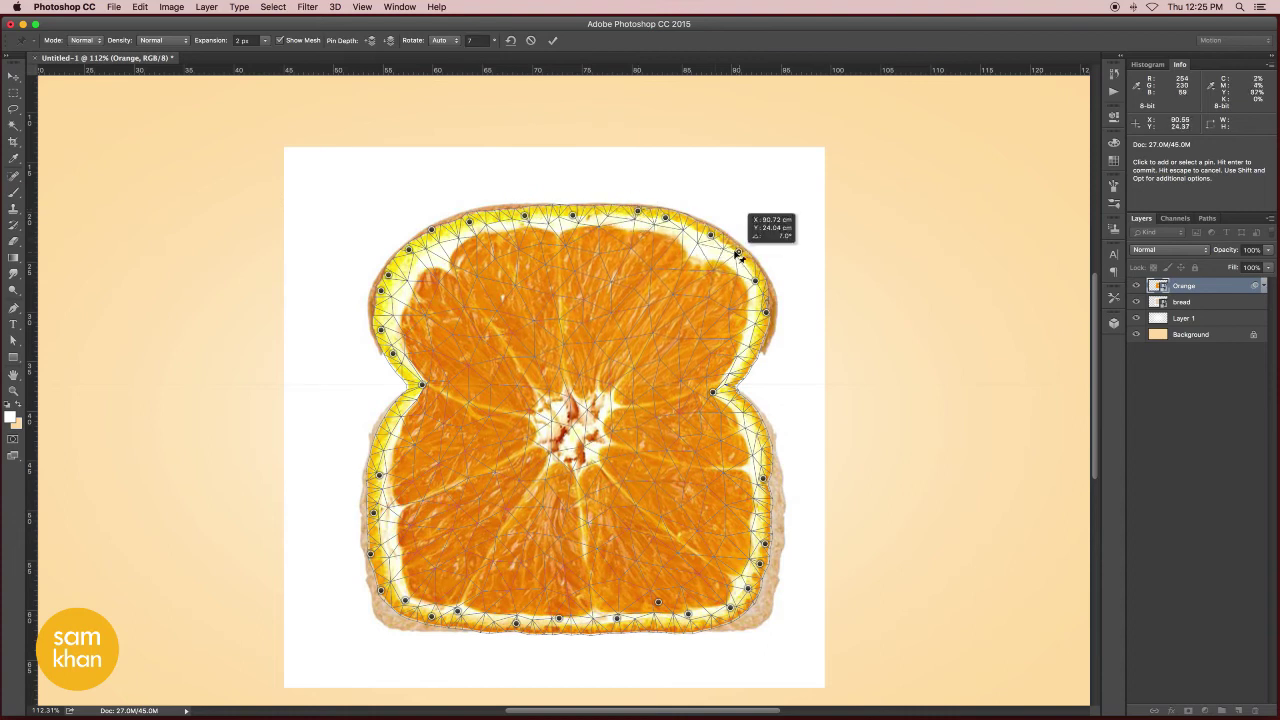
click(696, 257)
drag(700, 253, 704, 250)
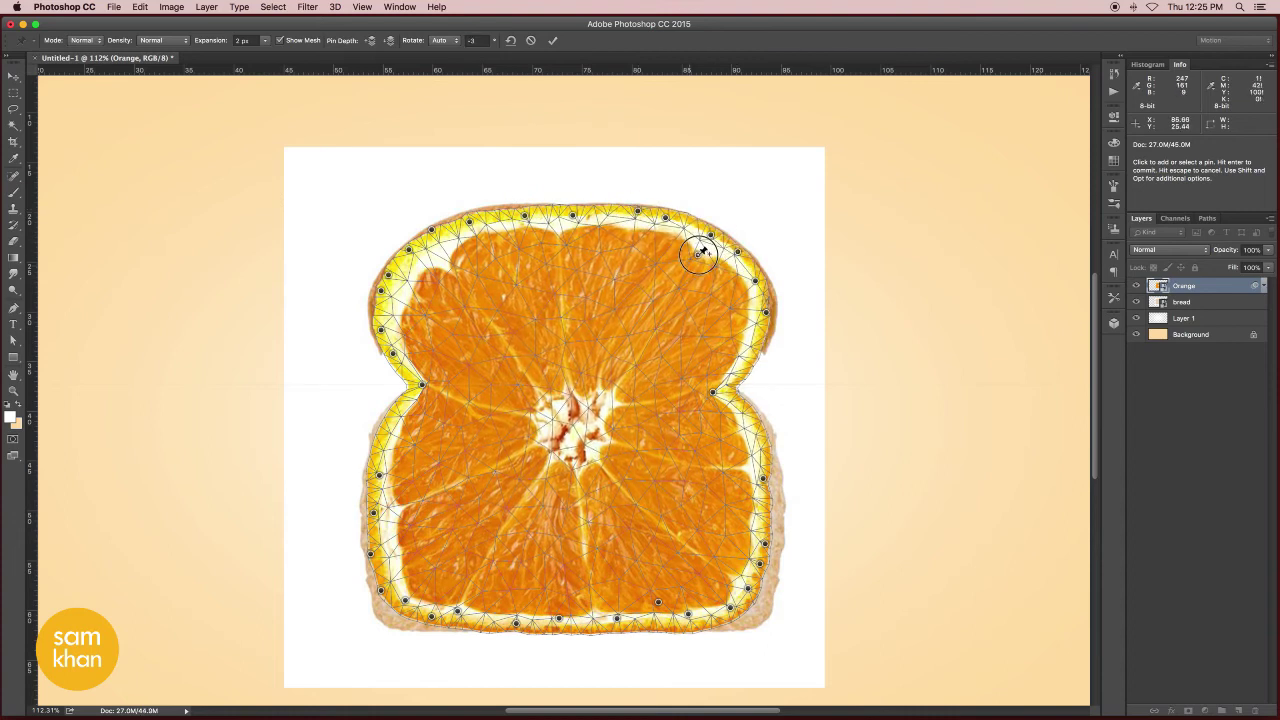
click(738, 386)
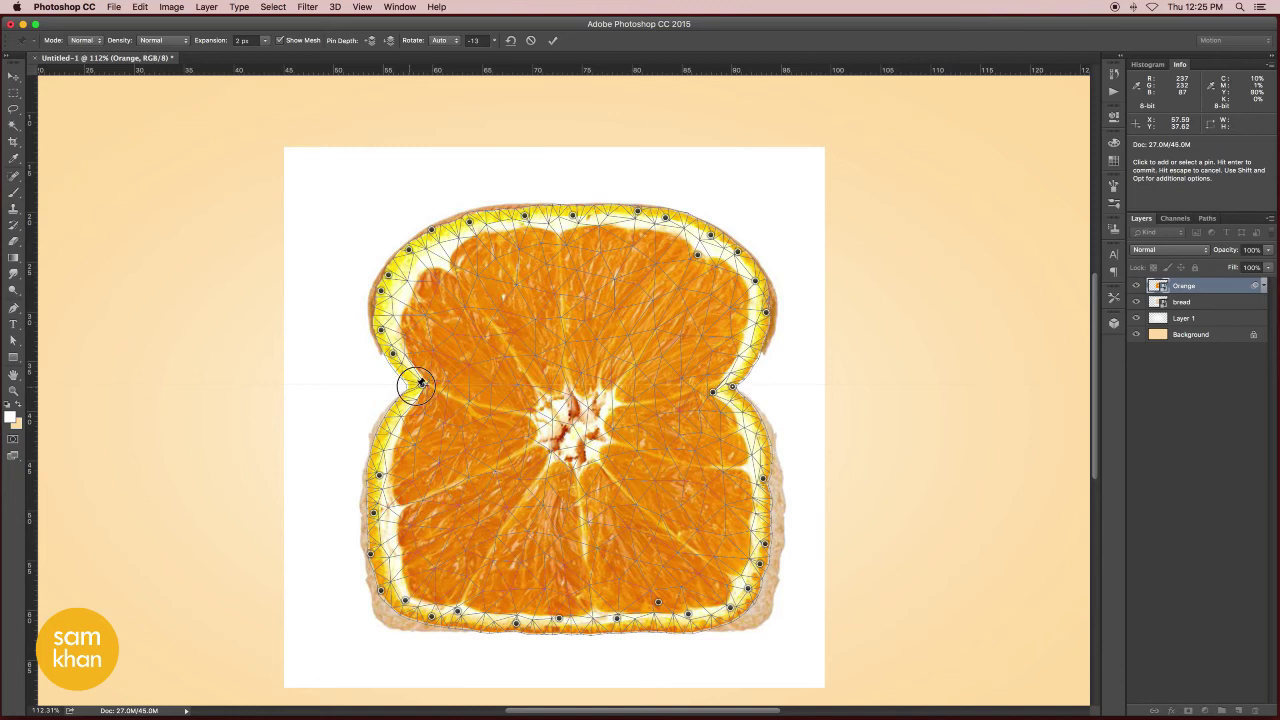
drag(421, 382, 428, 383)
click(398, 512)
click(389, 530)
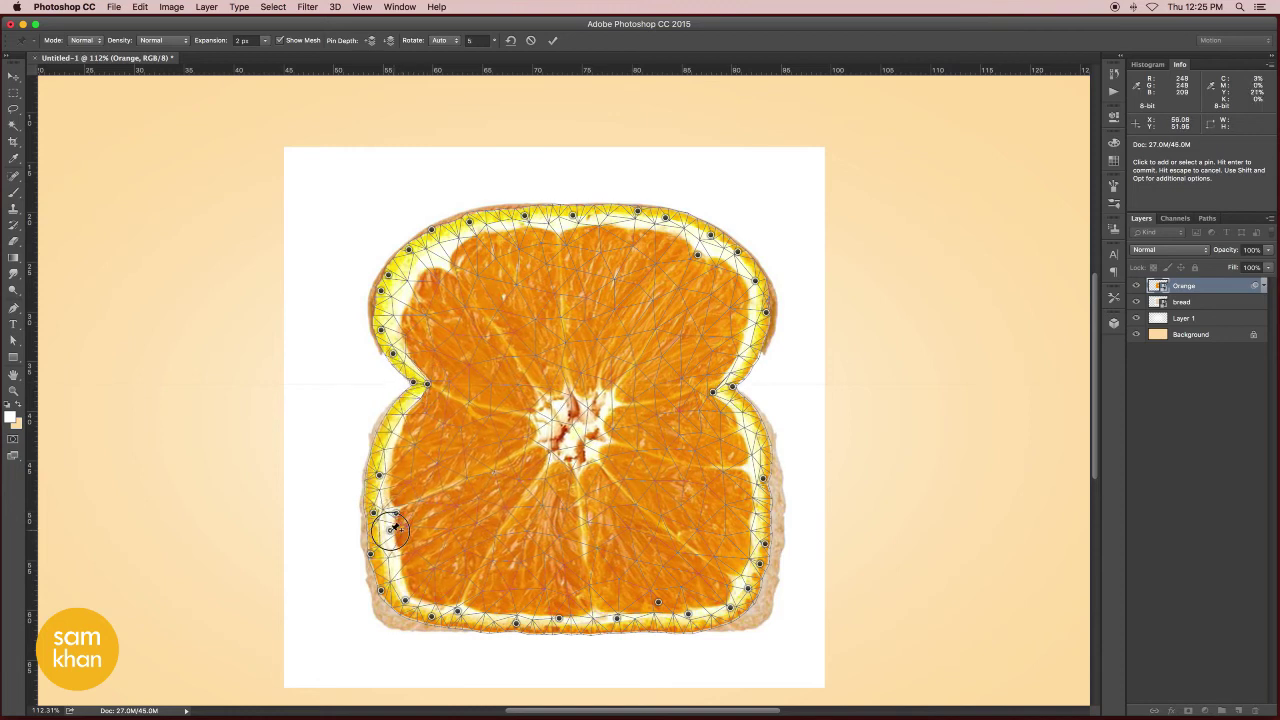
click(731, 605)
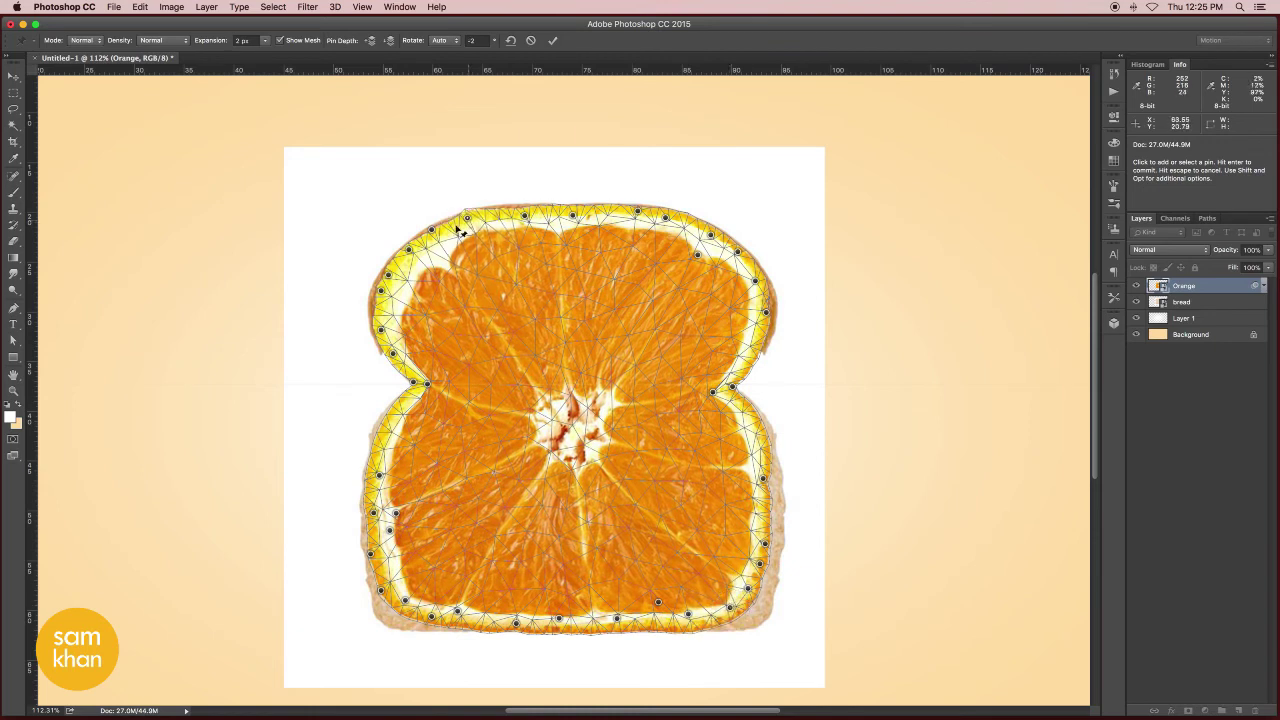
click(522, 212)
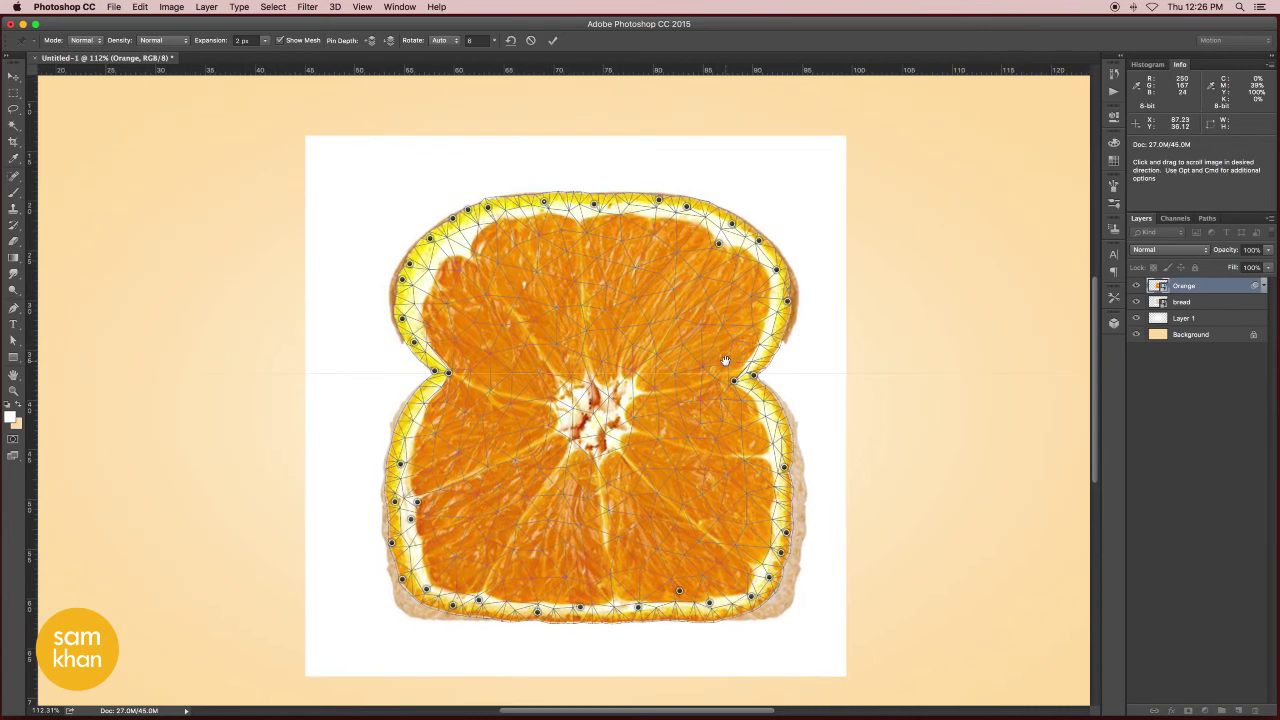
- Apply the puppet warp and toggle the bread and orange layers to compare the result
click(552, 40)
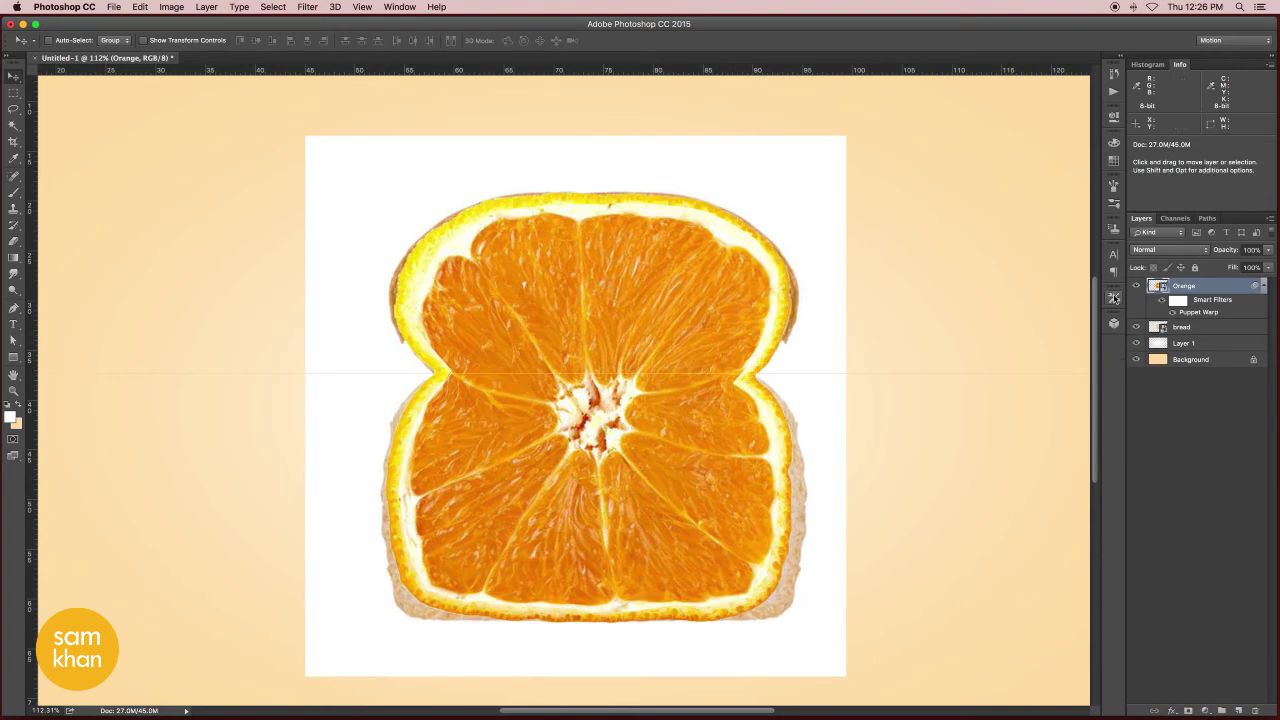
click(1136, 326)
click(1136, 286)
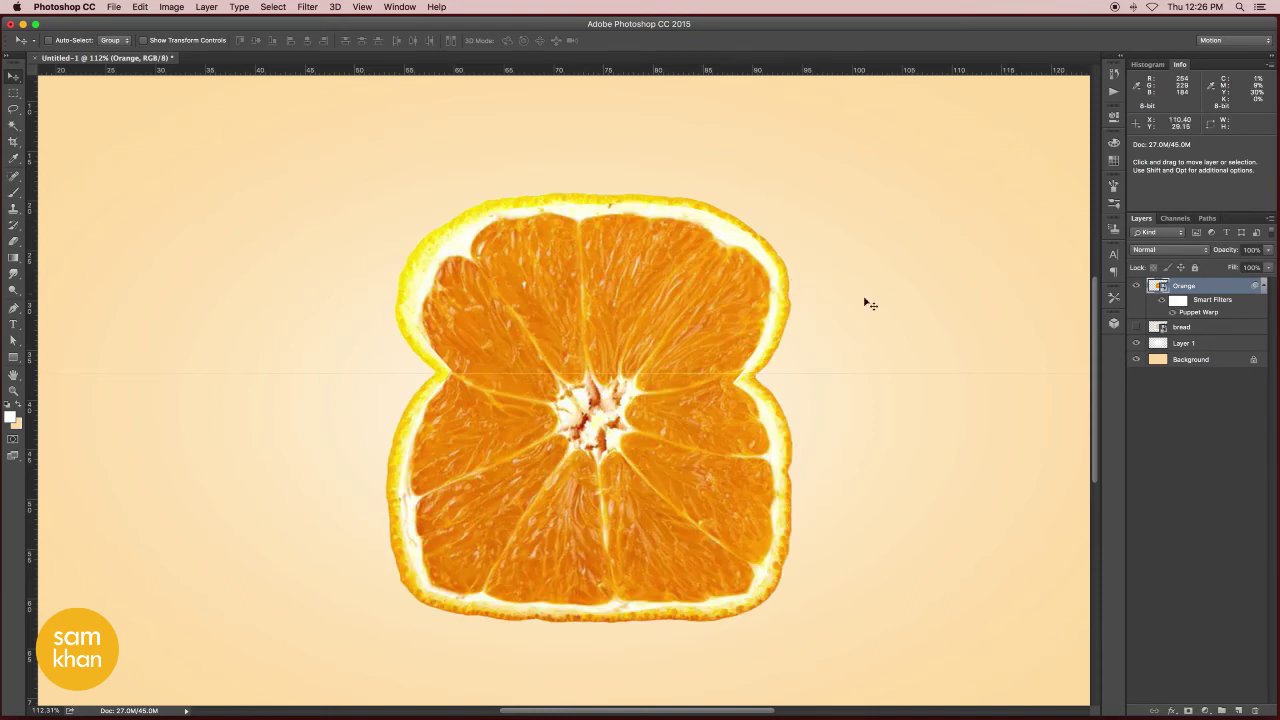
scroll(600, 280, right, 3)
scroll(505, 254, left, 3)
- In Filter > Liquify, zoom in and forward-warp the orange's top-left rind
click(307, 7)
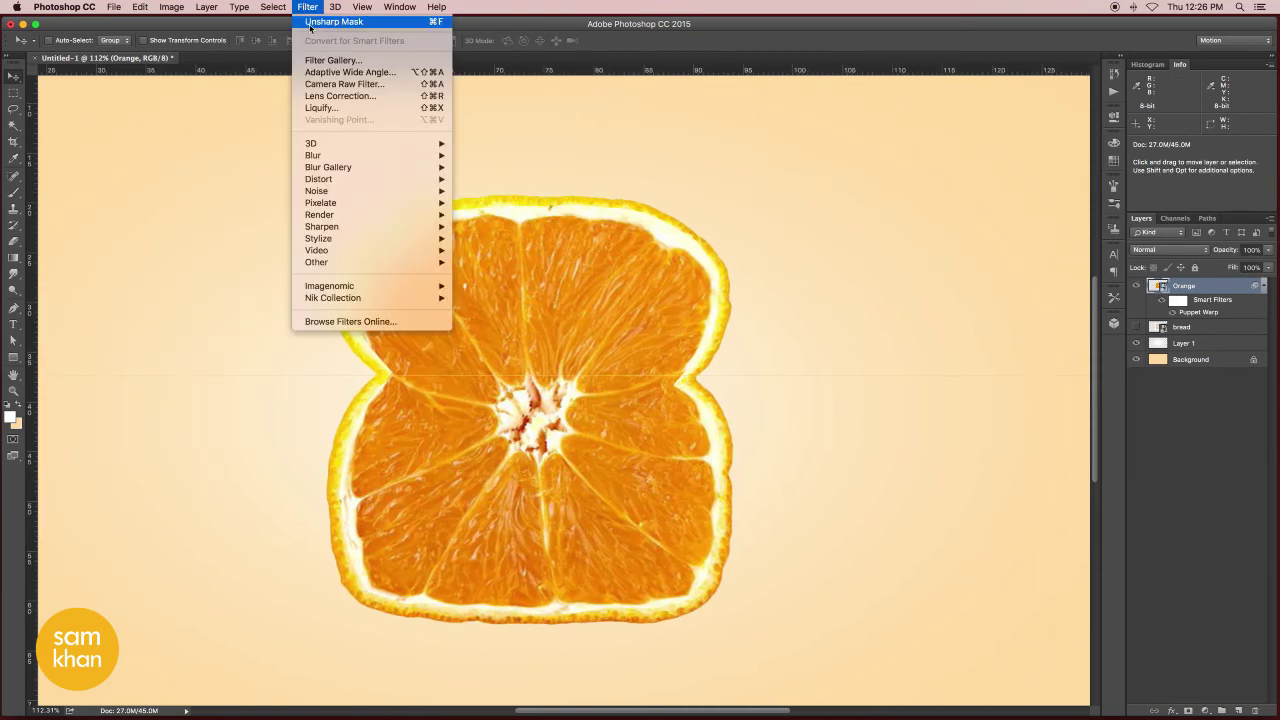
click(357, 108)
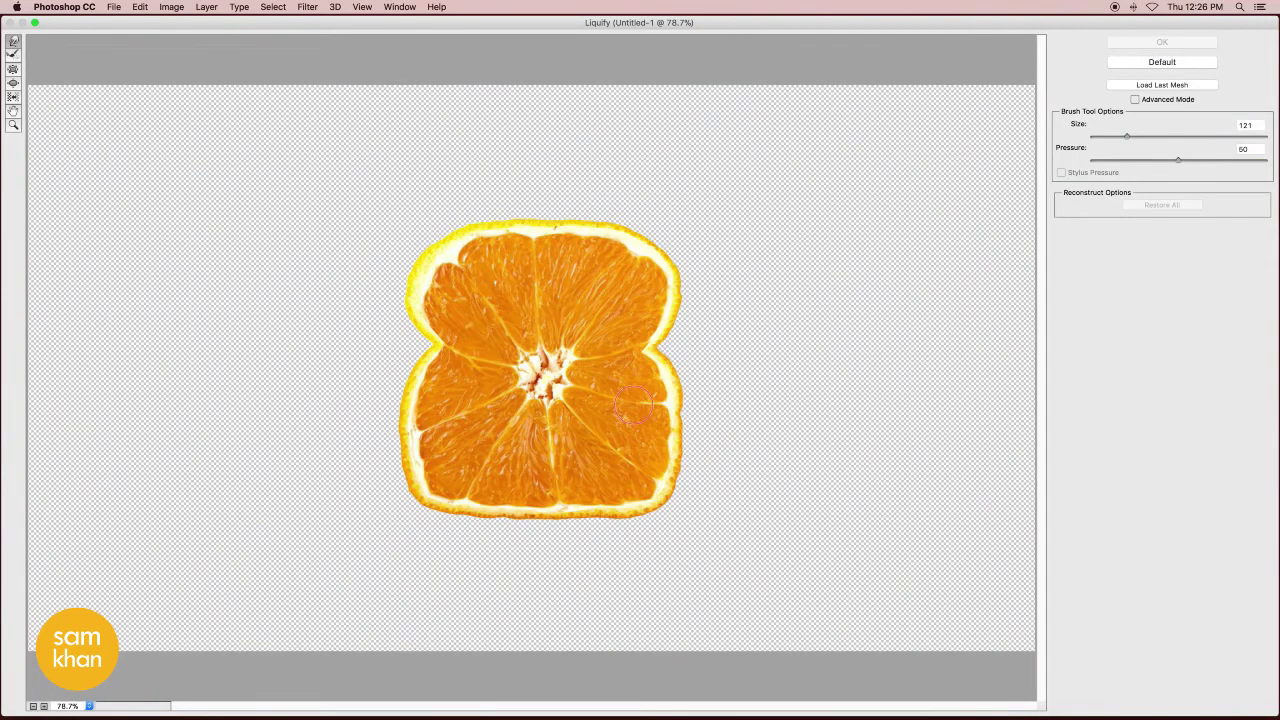
drag(702, 514, 740, 544)
drag(407, 230, 409, 226)
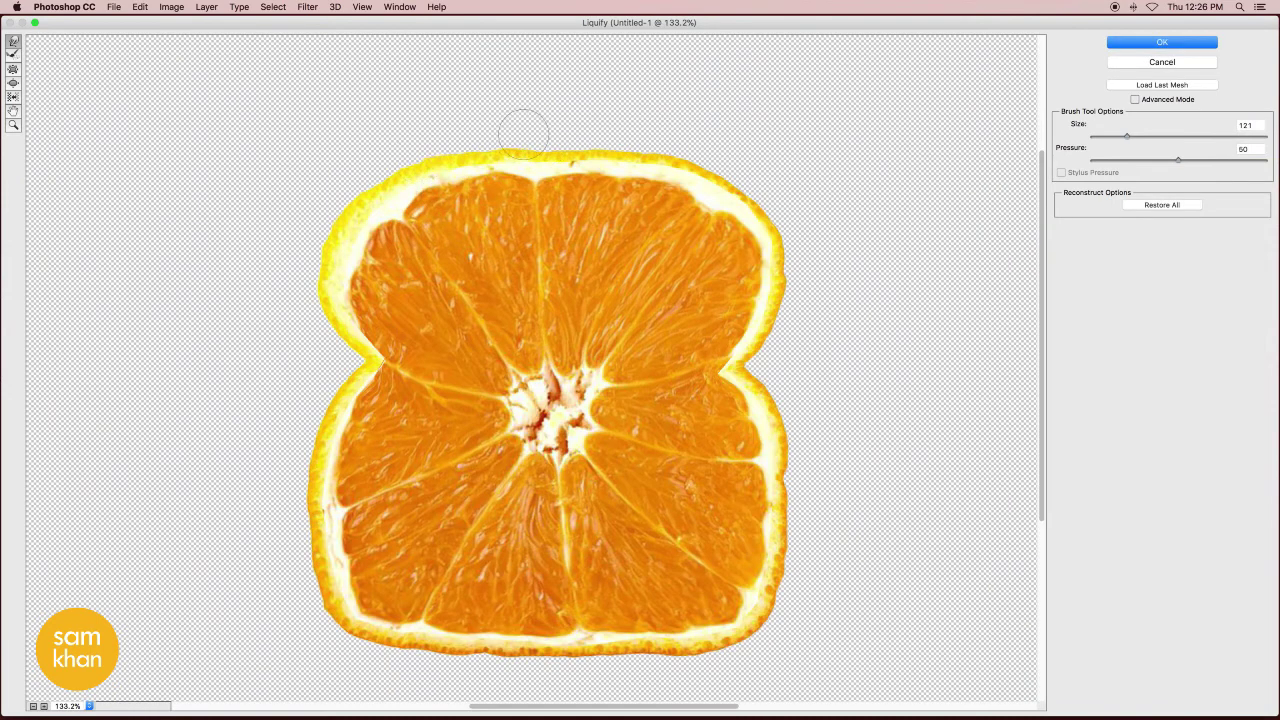
key(bracketright)
key(bracketright)
key(bracketright)
- Try a Freeze Mask on the lower-right rind, undo it, and push the lower-left rind outward
key(bracketleft)
key(bracketleft)
key(bracketleft)
drag(743, 528, 758, 557)
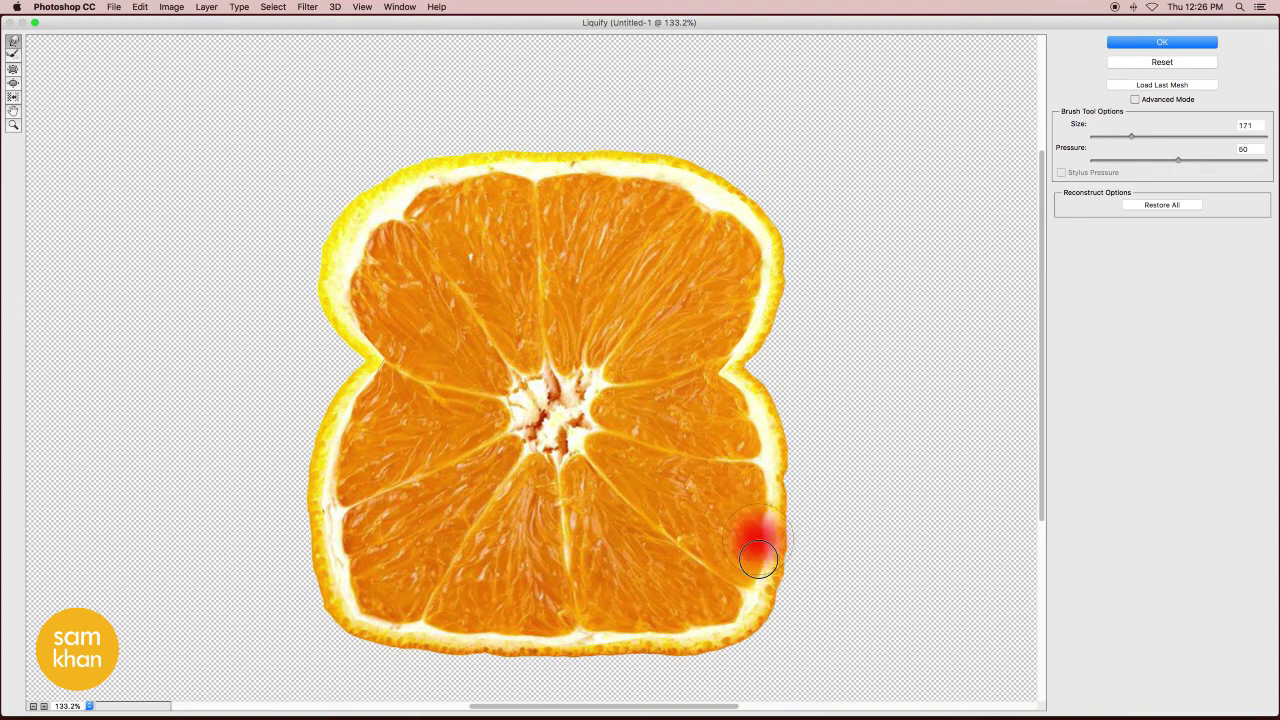
key(ctrl+z)
key(bracketleft)
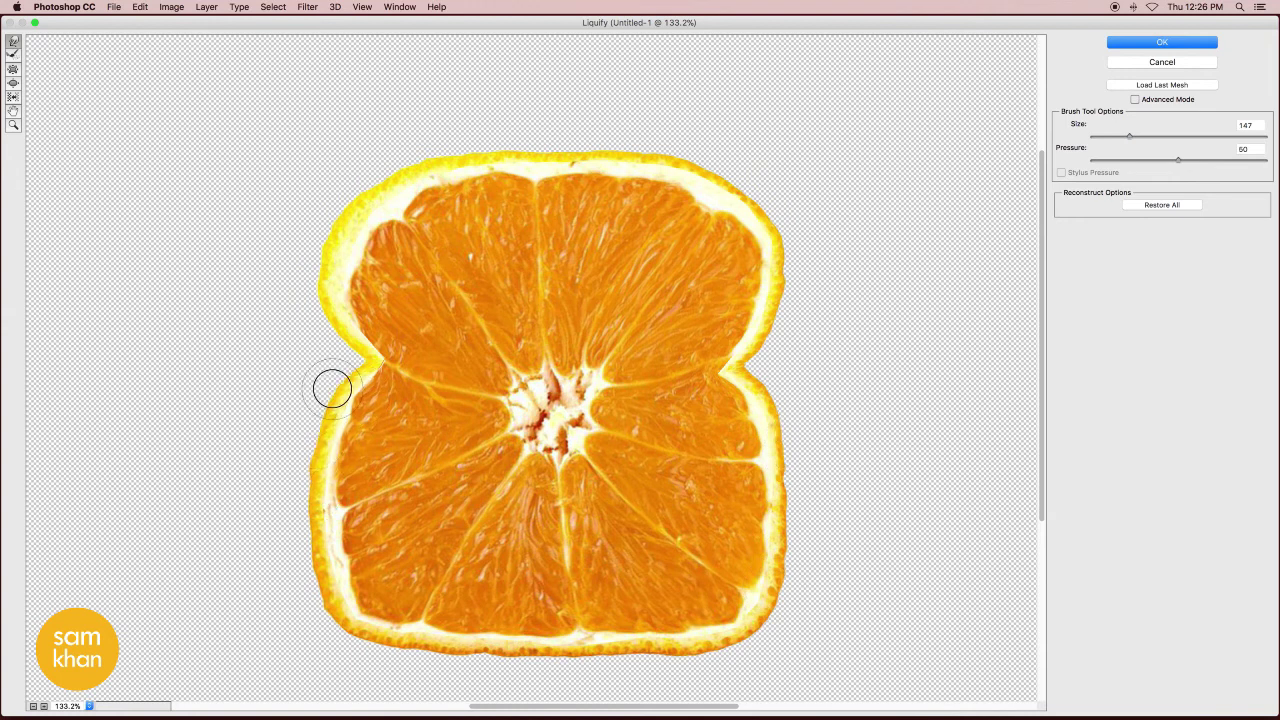
drag(380, 595, 367, 604)
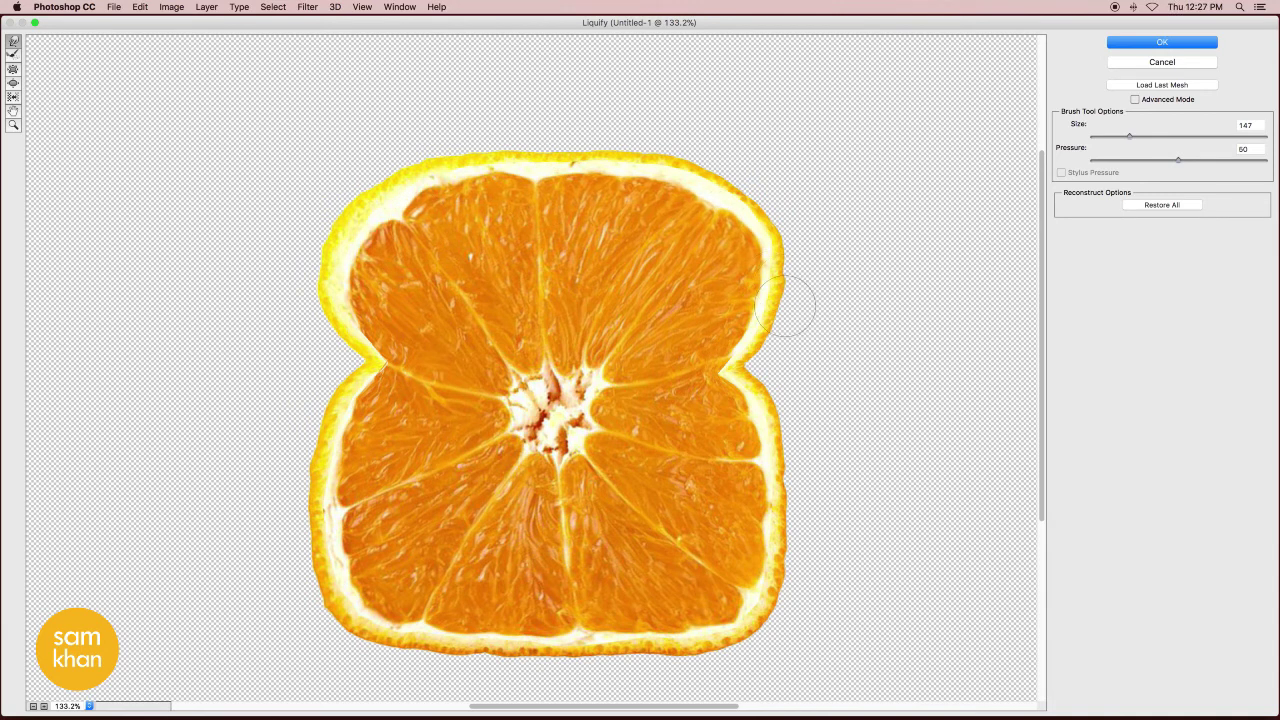
- Zoom and pan around the orange's rind in the Liquify preview with a smaller brush
key(super+plus)
key(bracketleft)
key(bracketleft)
key(bracketleft)
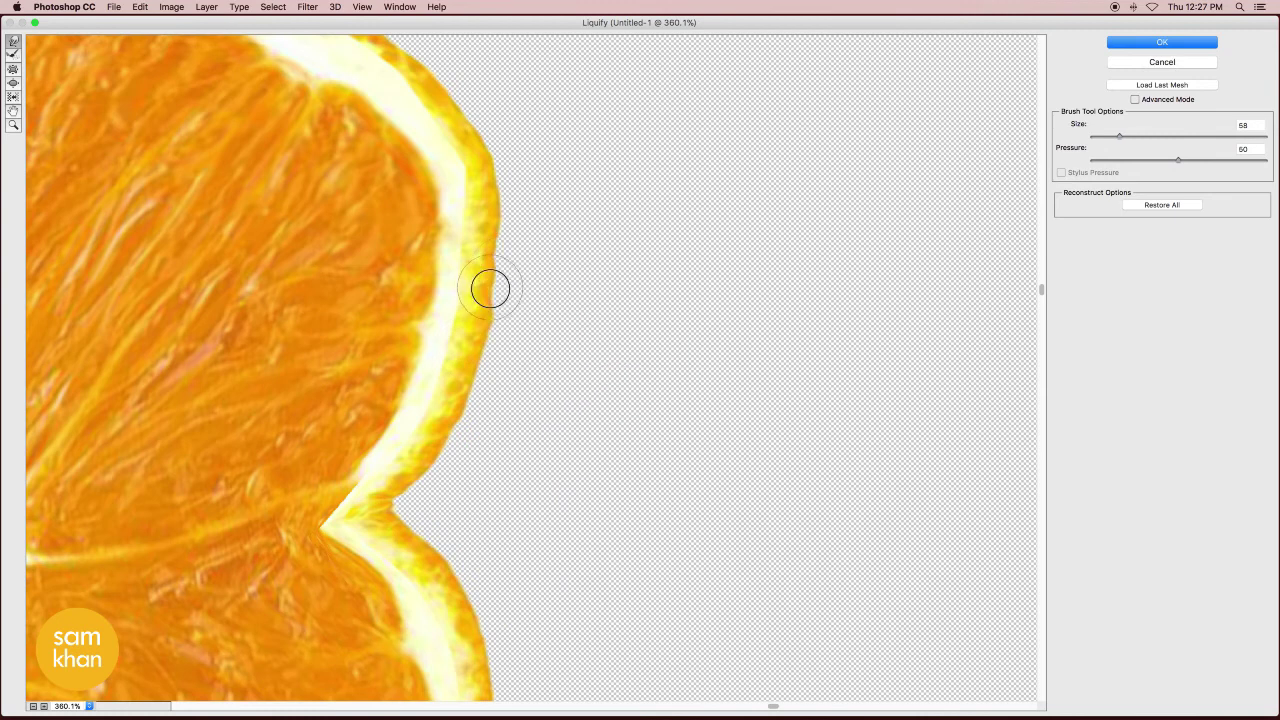
key(super+minus)
drag(431, 289, 951, 431)
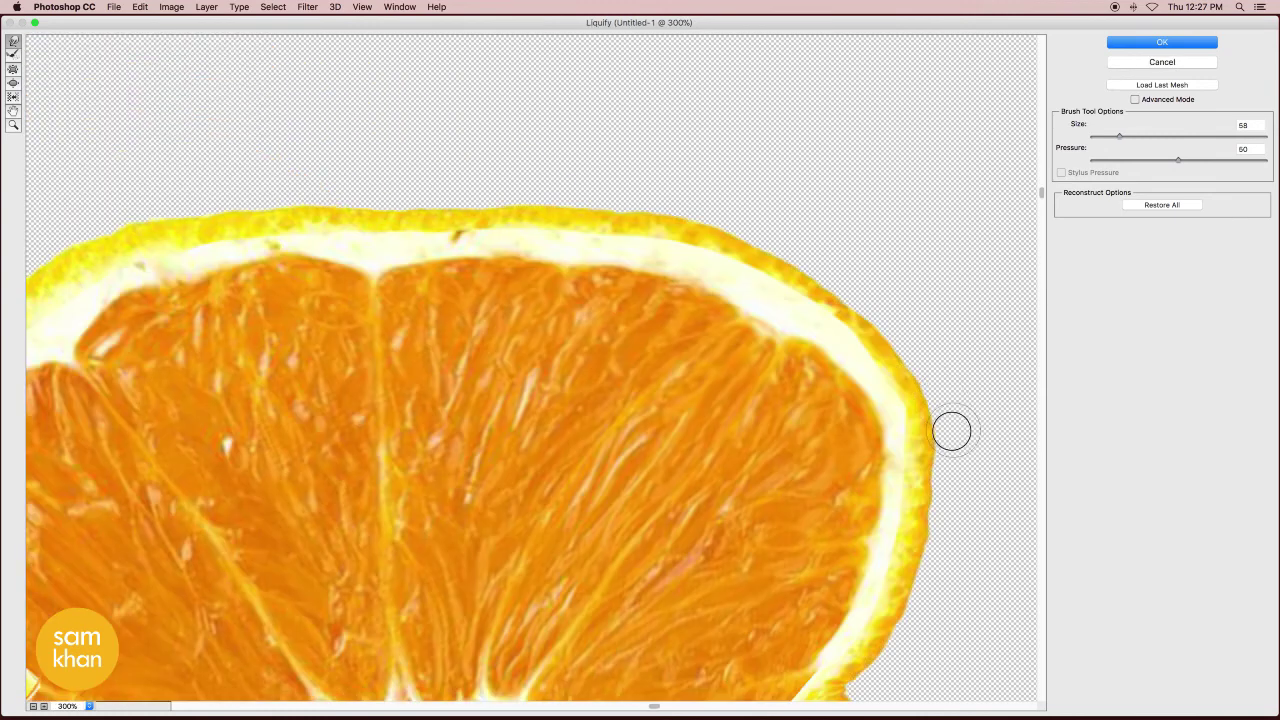
scroll(301, 189, left, 7)
scroll(446, 150, down, 1)
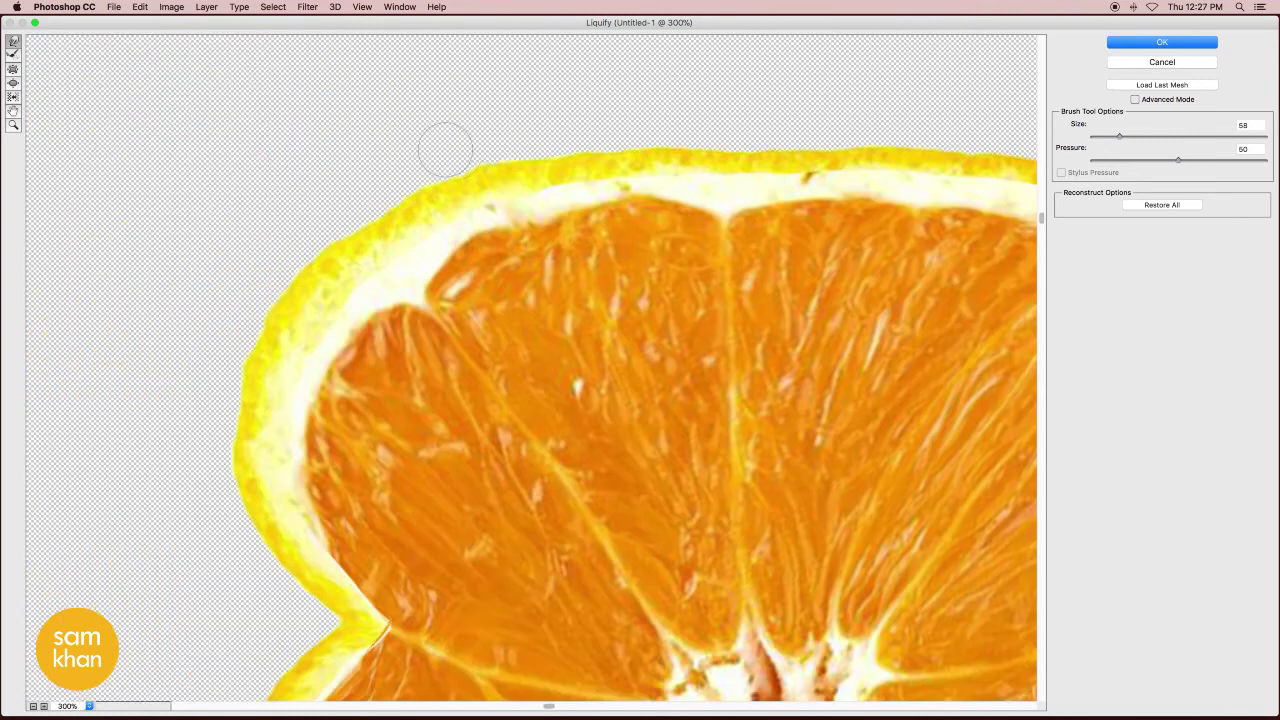
scroll(296, 295, down, 3)
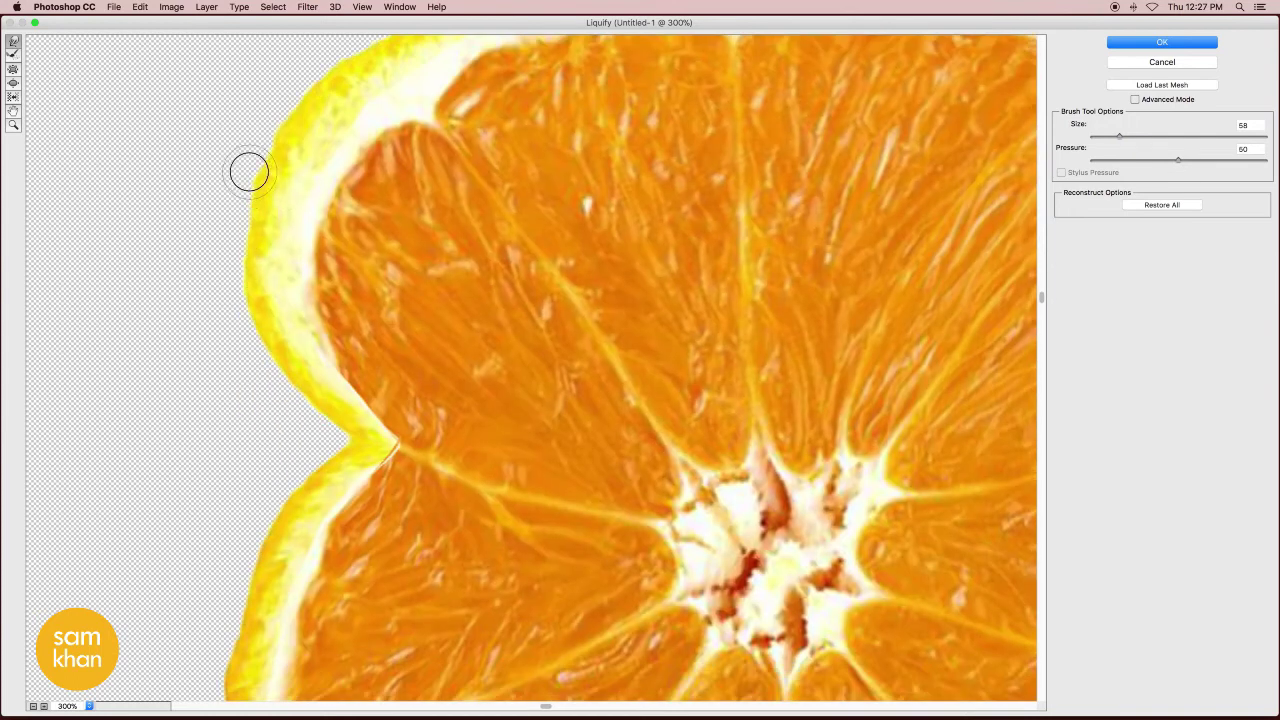
scroll(249, 172, down, 4)
scroll(288, 466, down, 3)
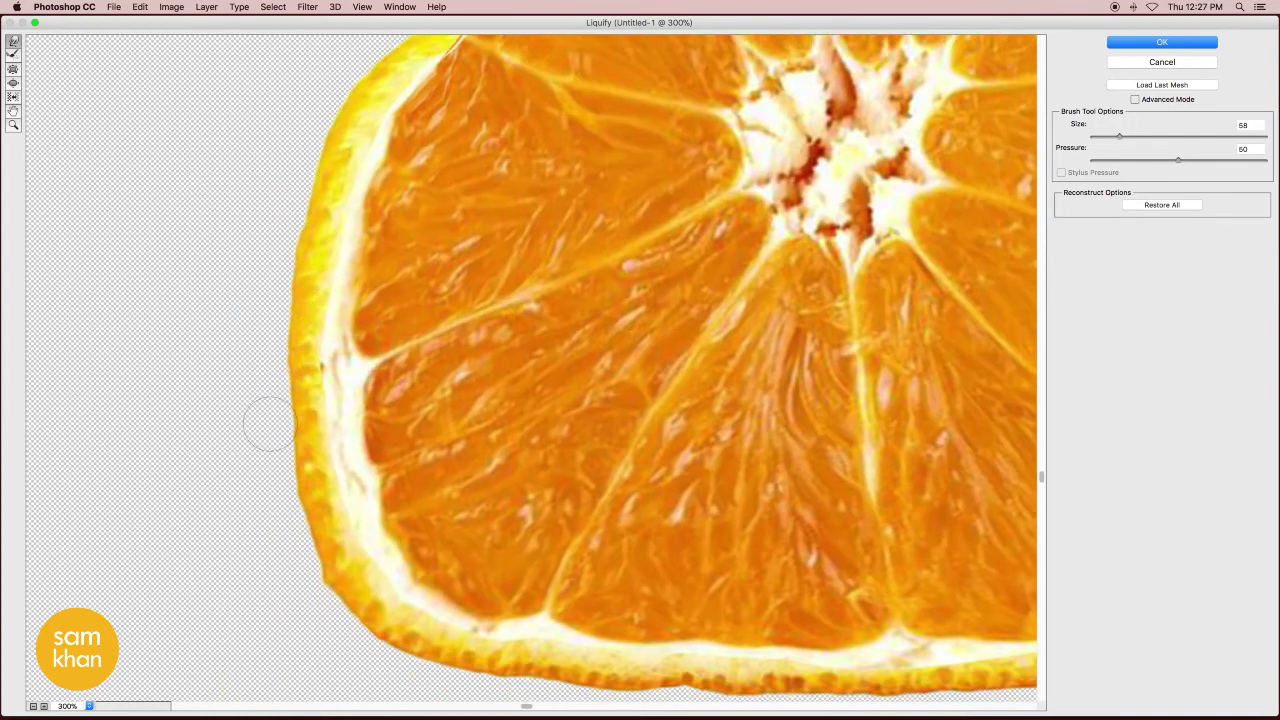
scroll(307, 325, down, 4)
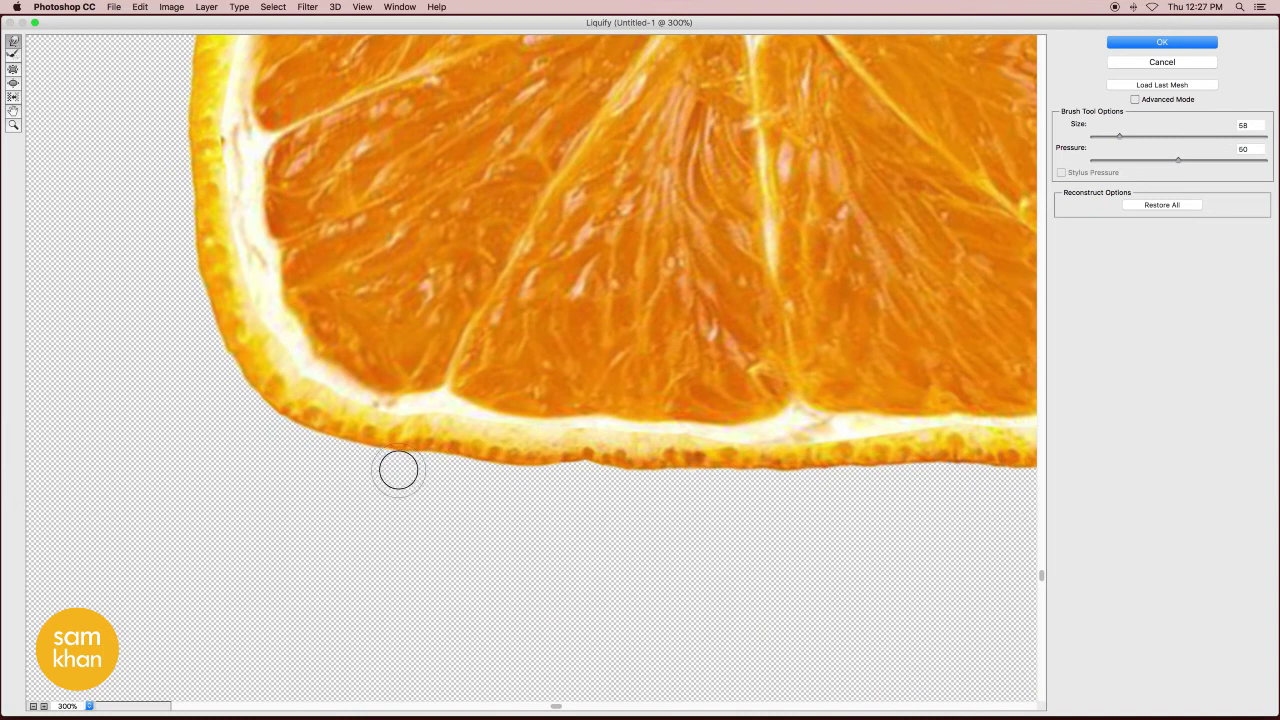
scroll(555, 475, right, 3)
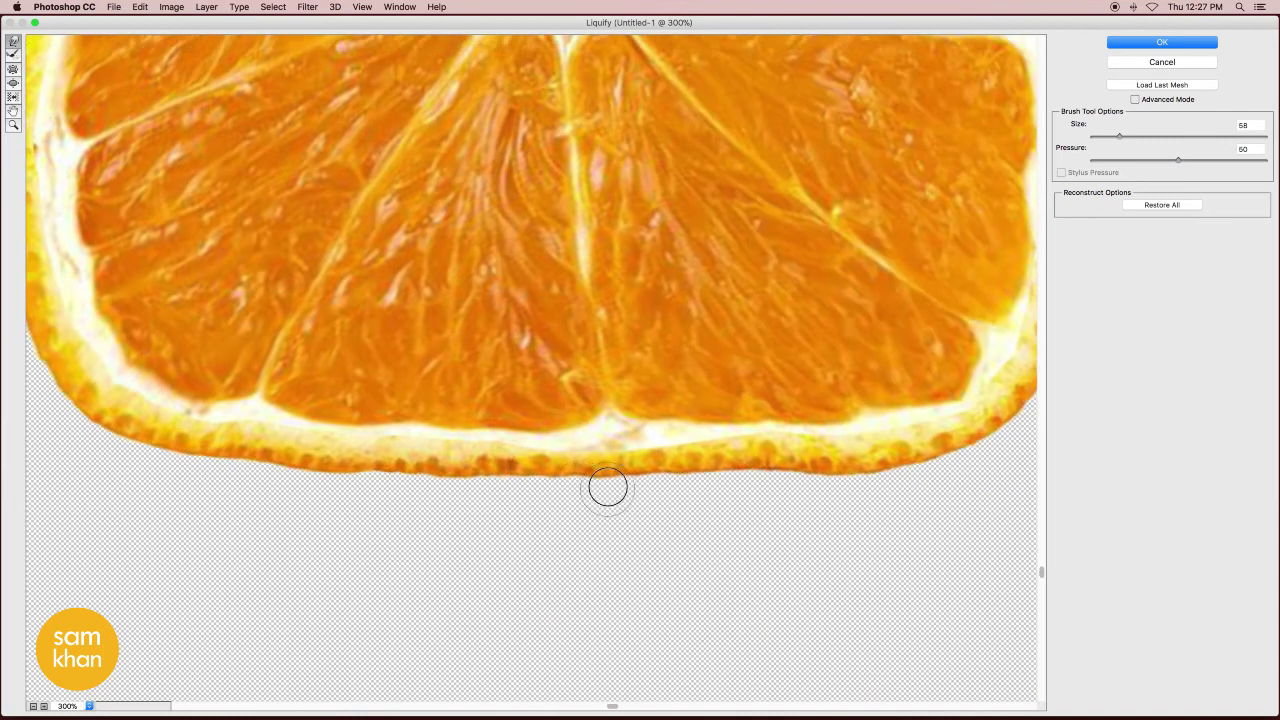
scroll(409, 426, down, 1)
- With a larger brush, straighten the lower-left edge, flatten the top rind, and apply Liquify
drag(508, 373, 871, 457)
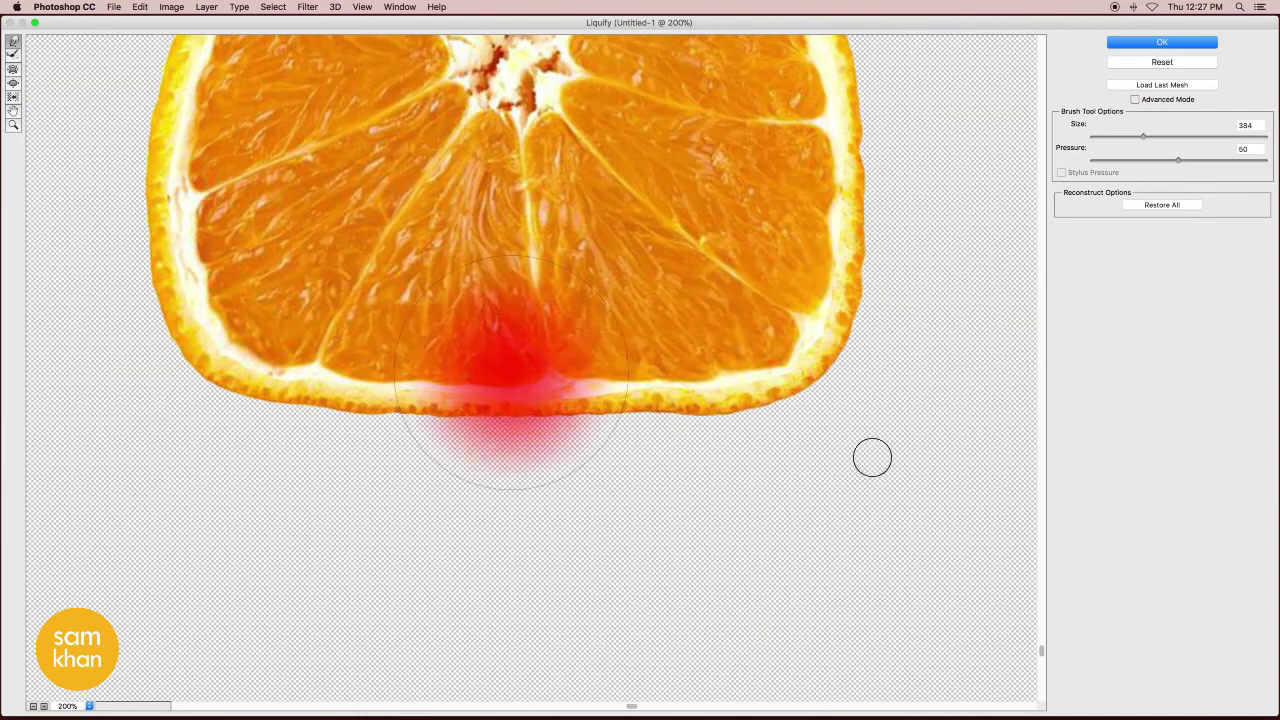
scroll(583, 433, down, 1)
drag(512, 533, 727, 533)
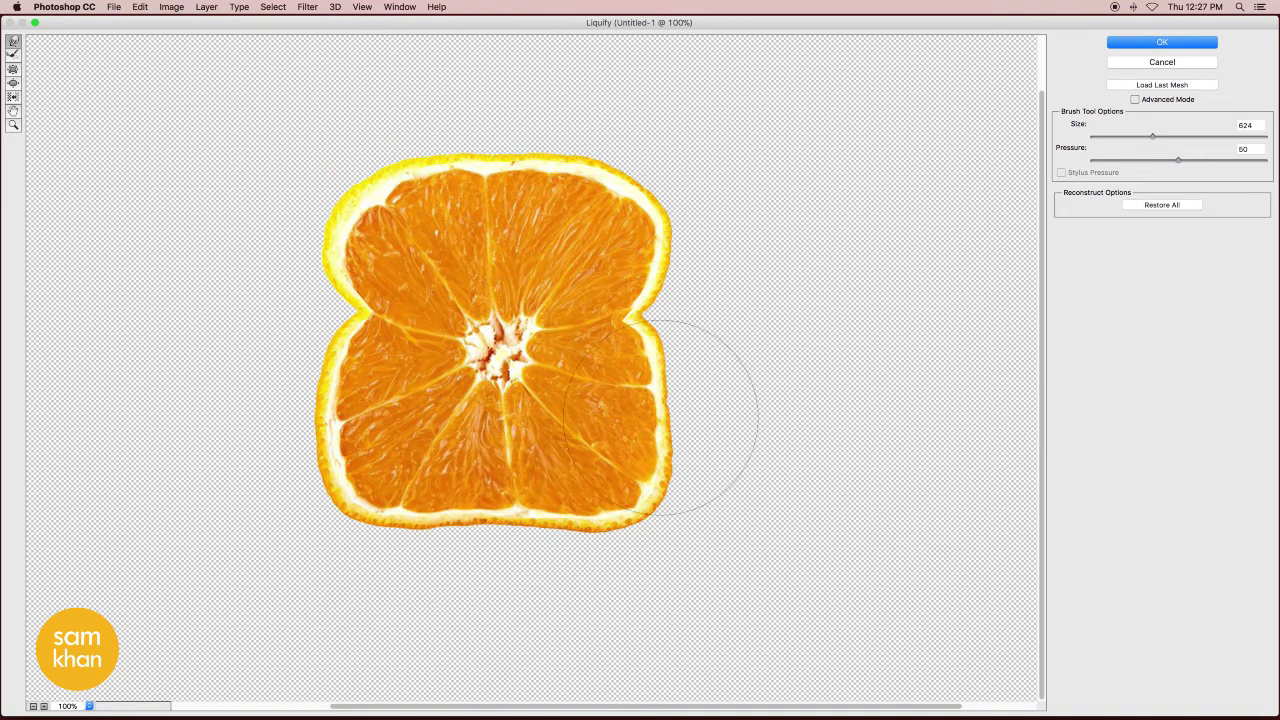
mouse_move(340, 436)
mouse_down()
mouse_move(334, 411)
mouse_move(314, 414)
mouse_up()
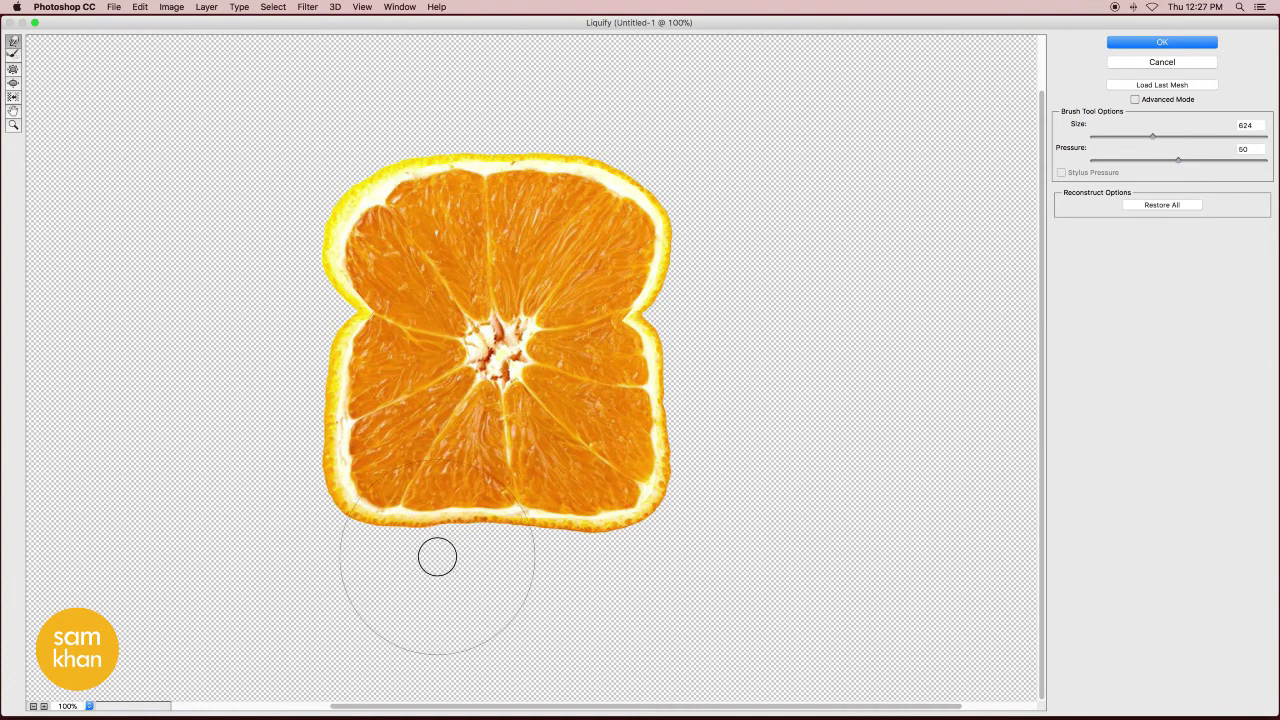
drag(480, 160, 512, 165)
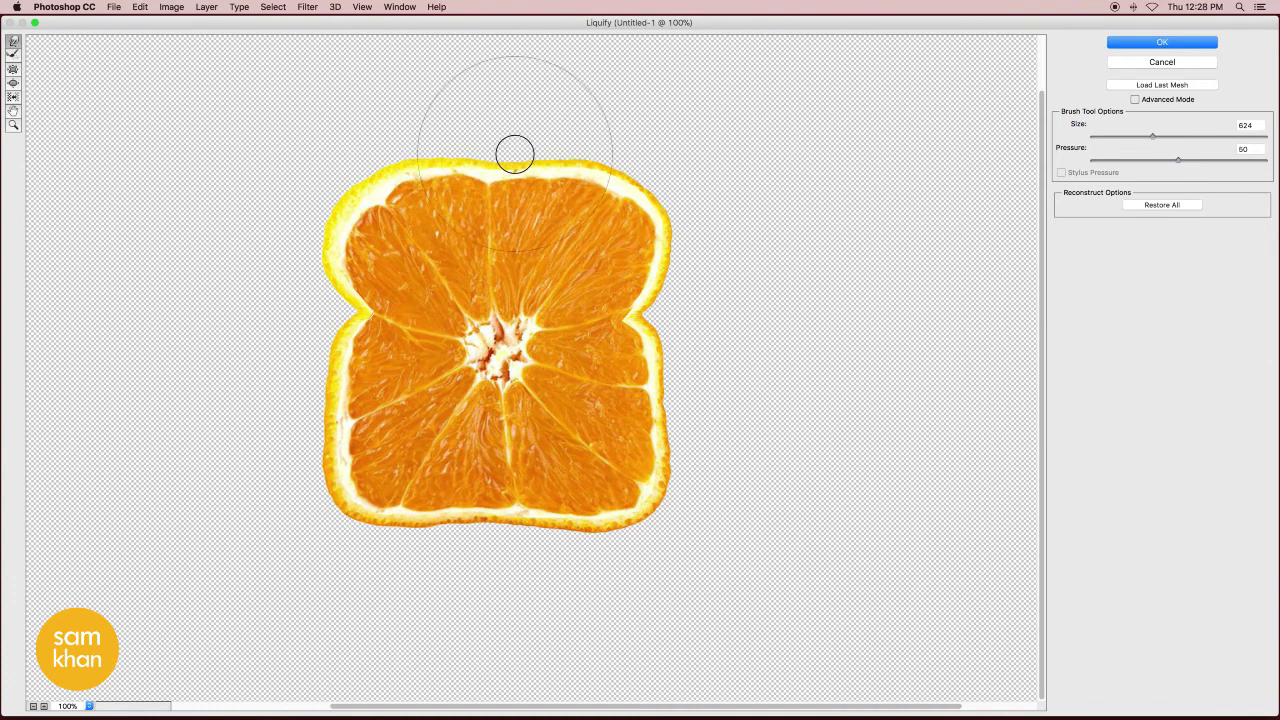
drag(498, 238, 365, 232)
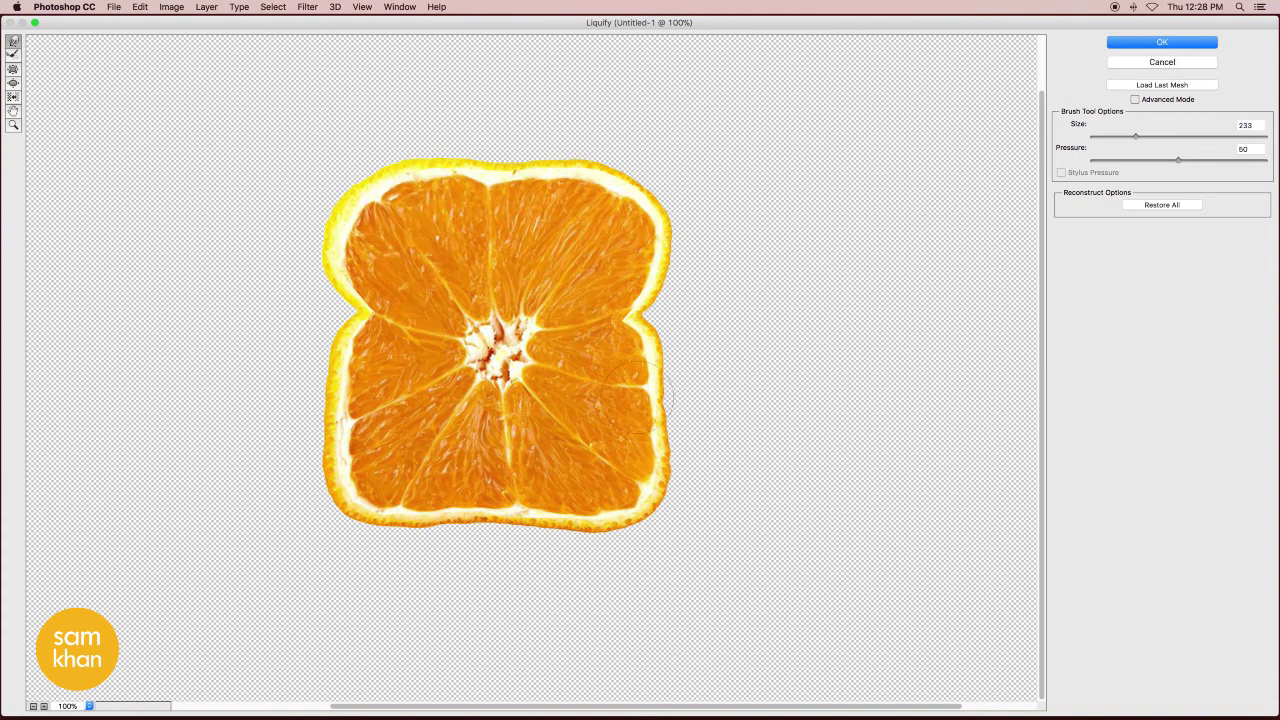
click(1162, 42)
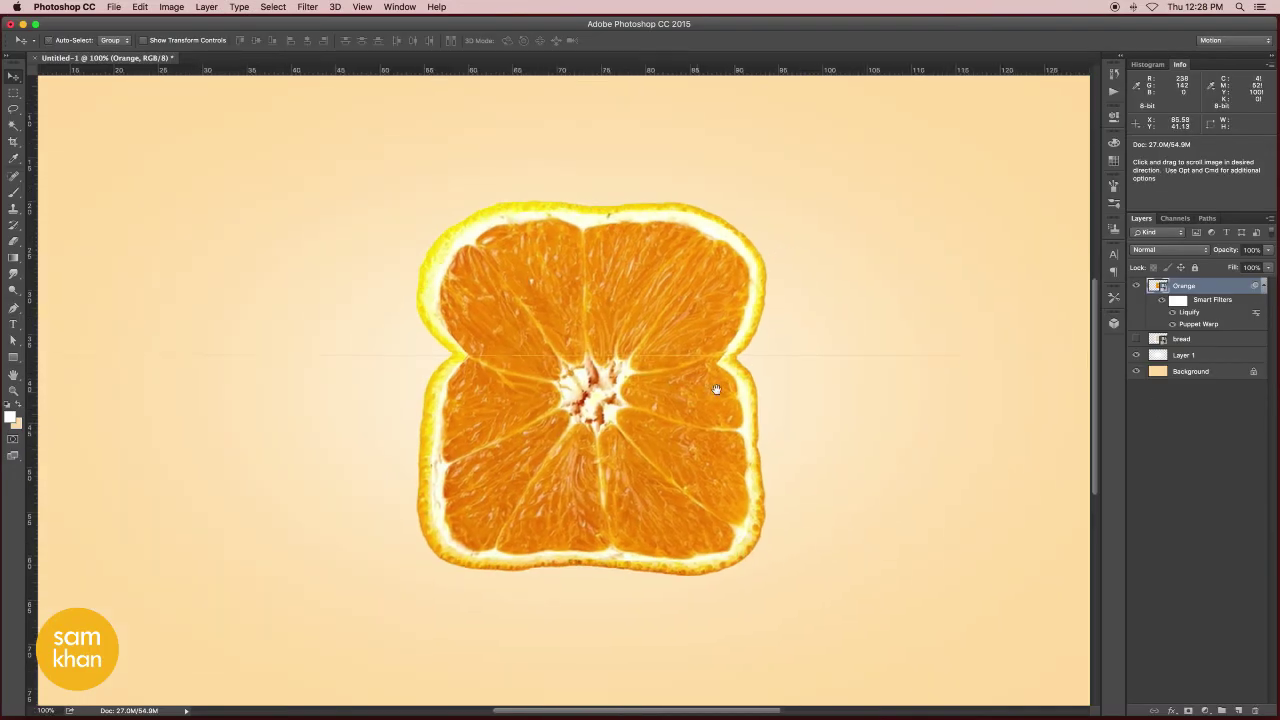
click(1136, 339)
click(1200, 339)
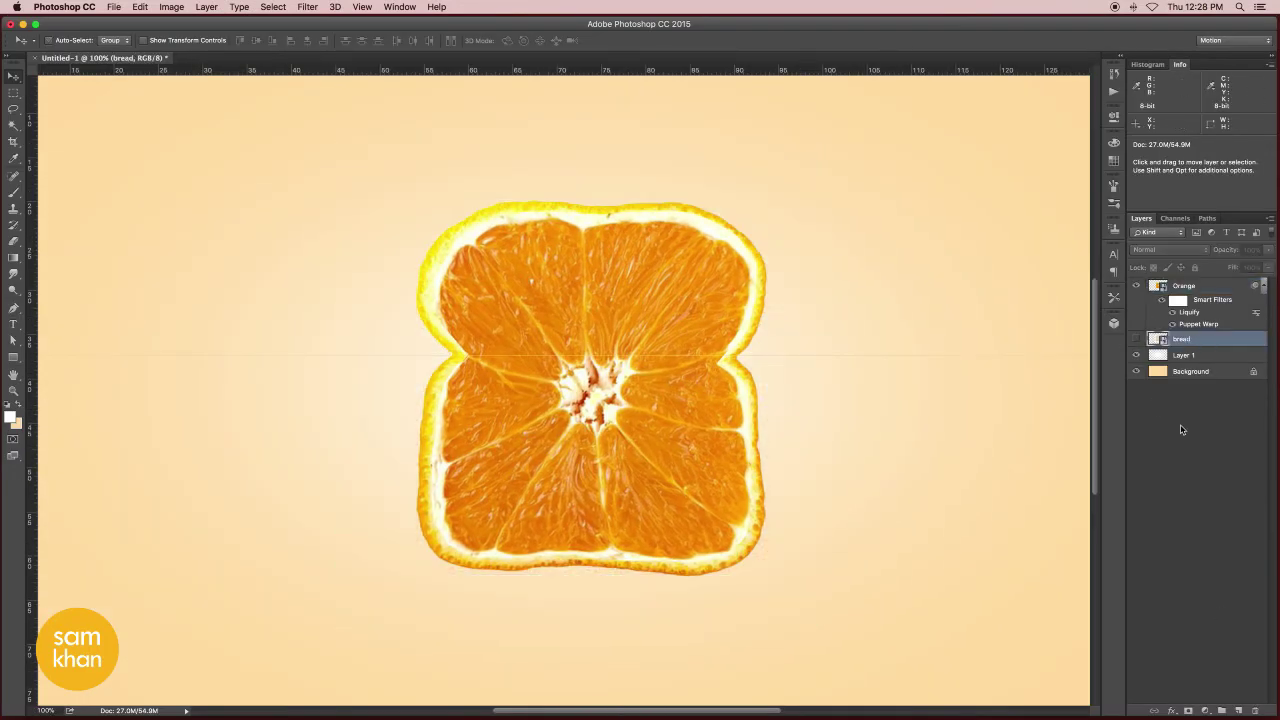
click(1205, 289)
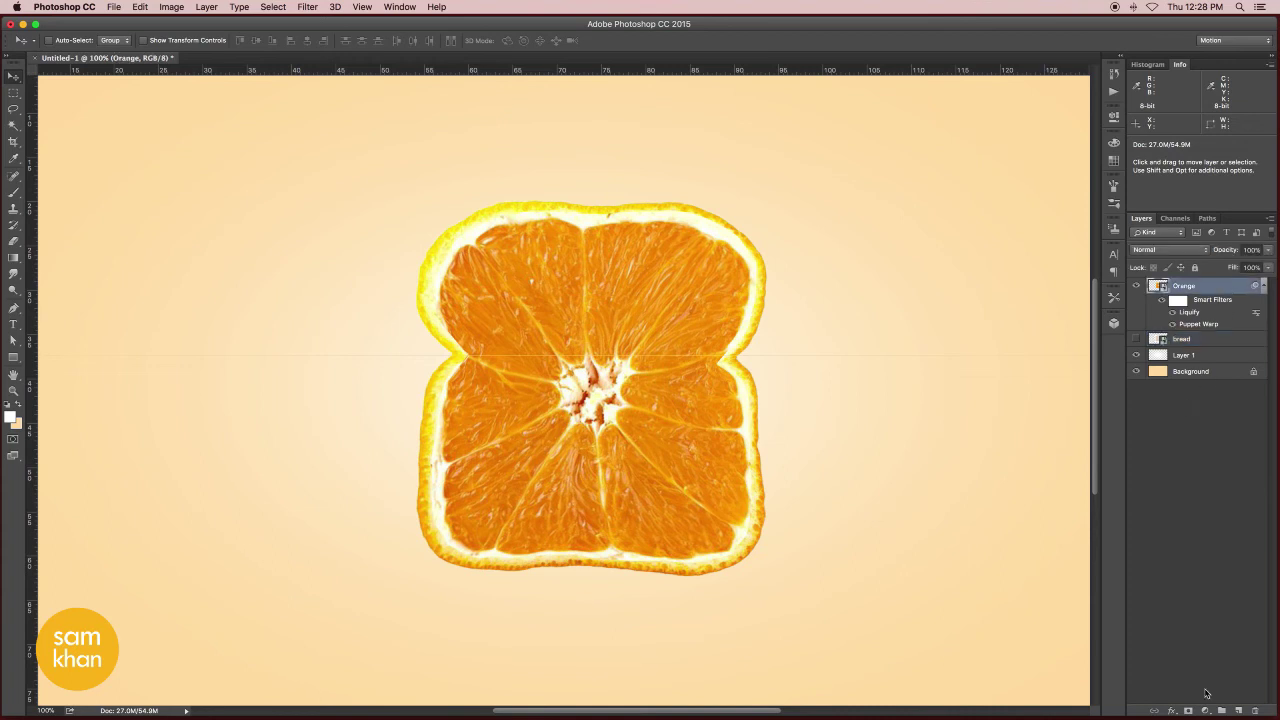
click(1172, 710)
click(1201, 588)
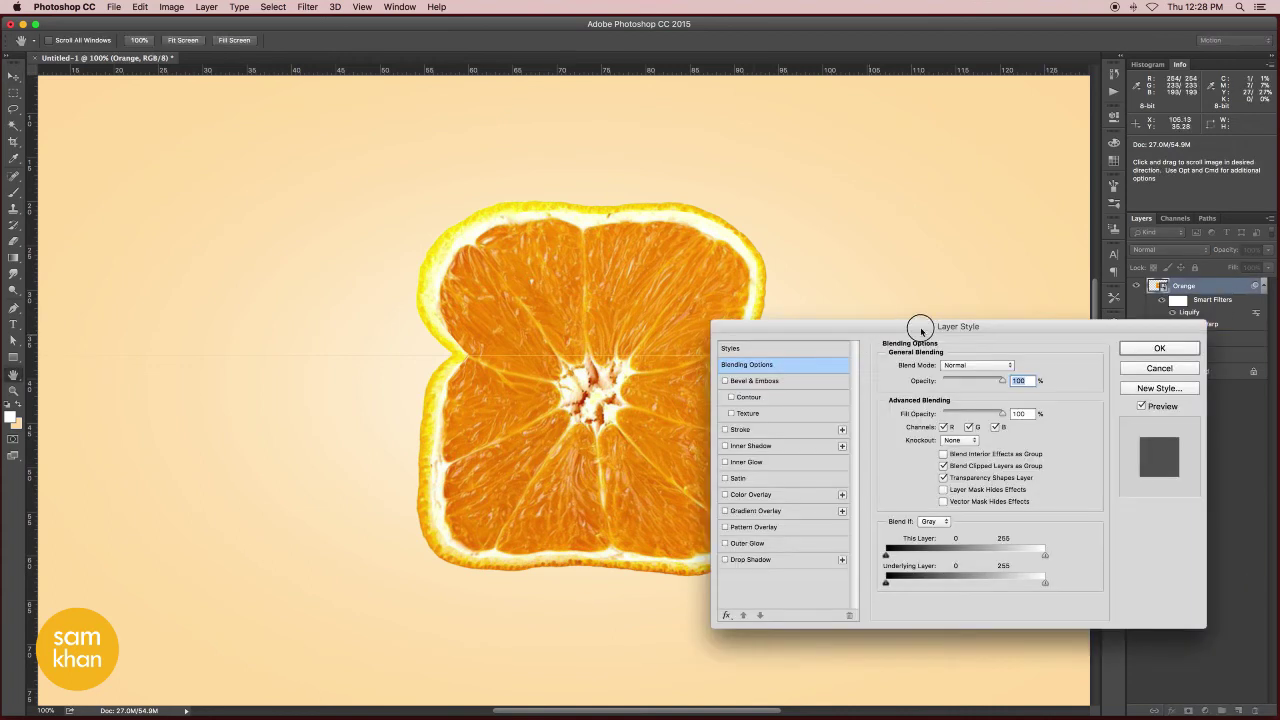
click(772, 560)
drag(958, 326, 1120, 310)
mouse_move(794, 463)
mouse_down()
mouse_move(777, 491)
mouse_move(771, 480)
mouse_up()
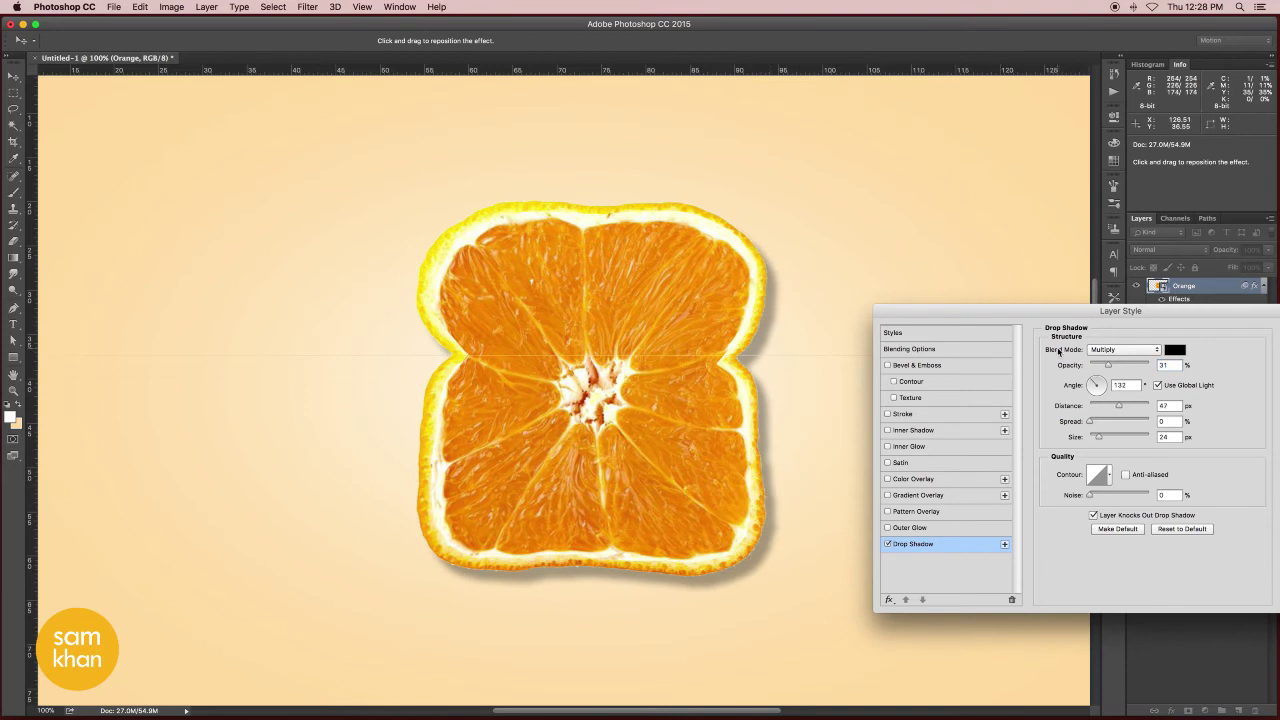
key(Escape)
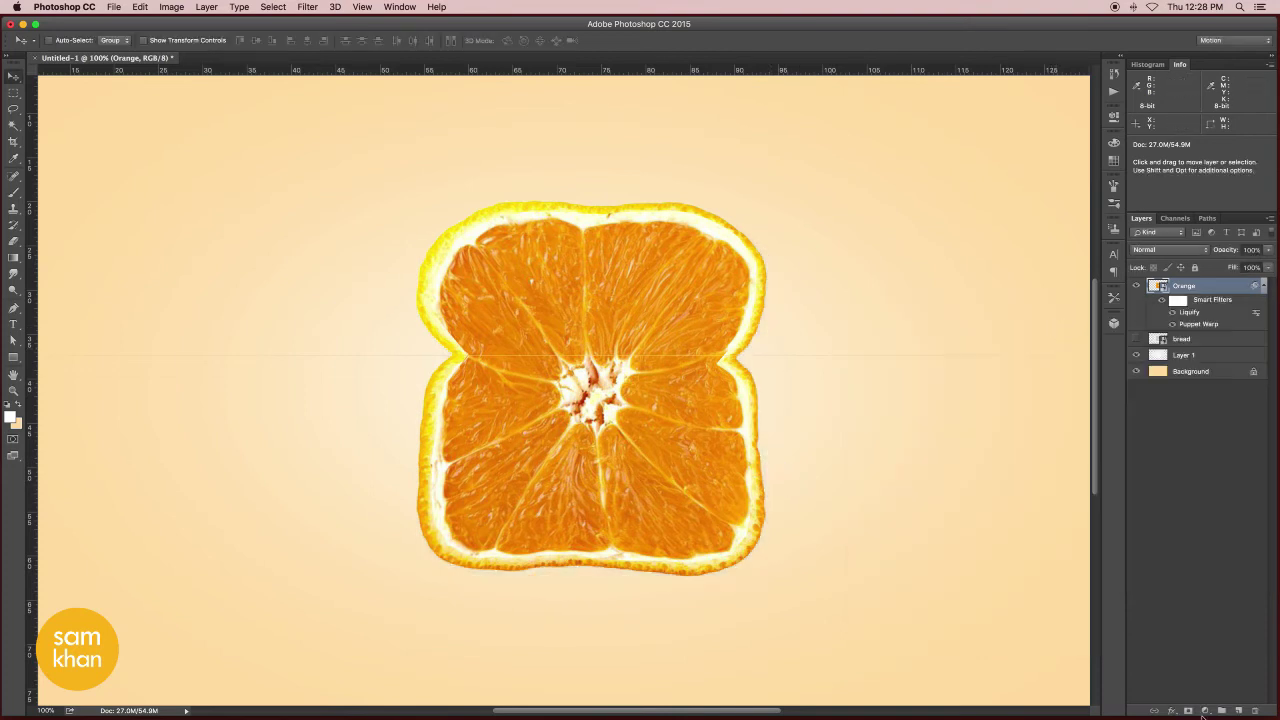
drag(1224, 302, 1238, 710)
- Rasterize the Orange copy layer and sharpen it with Unsharp Mask
right_click(1226, 288)
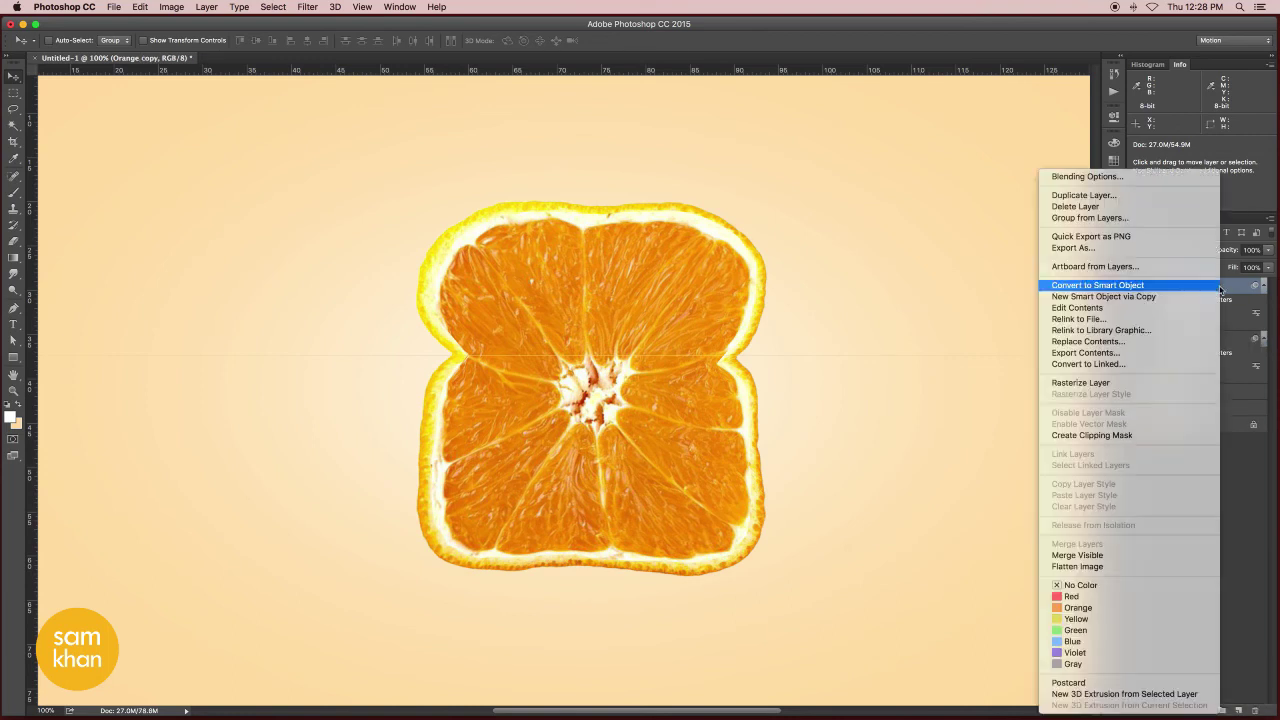
click(1072, 382)
click(305, 7)
mouse_move(322, 226)
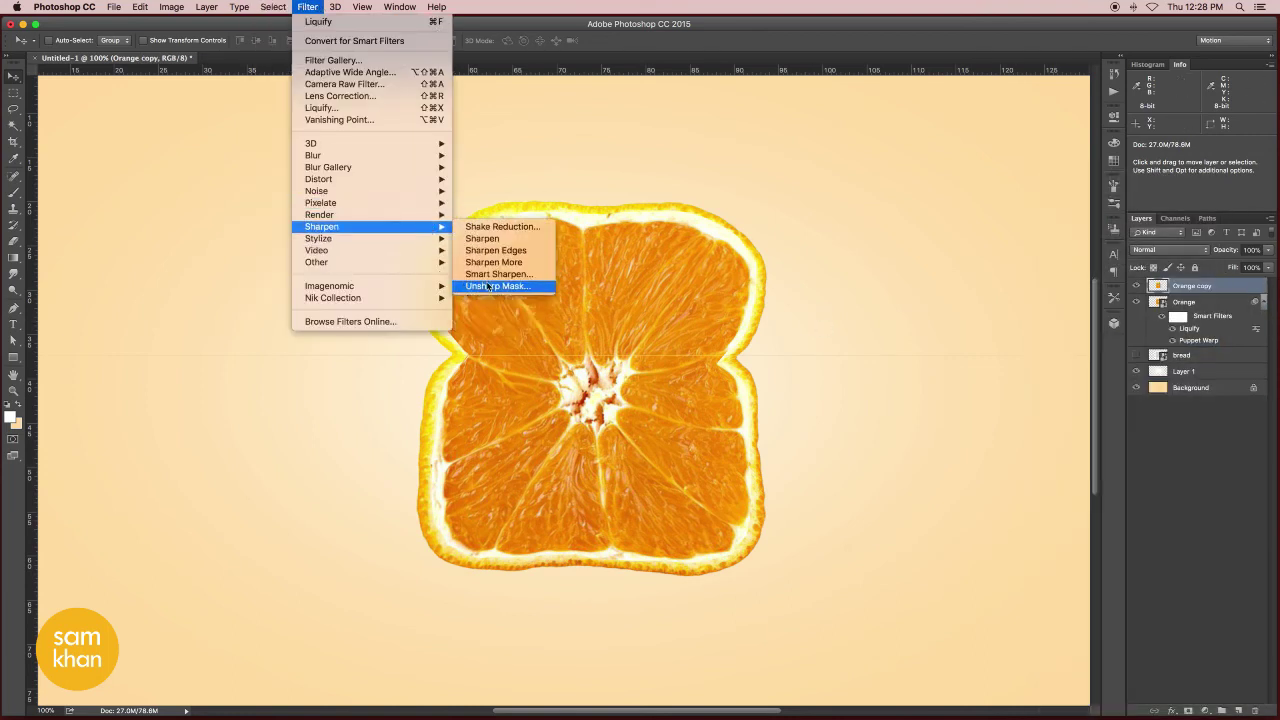
click(490, 283)
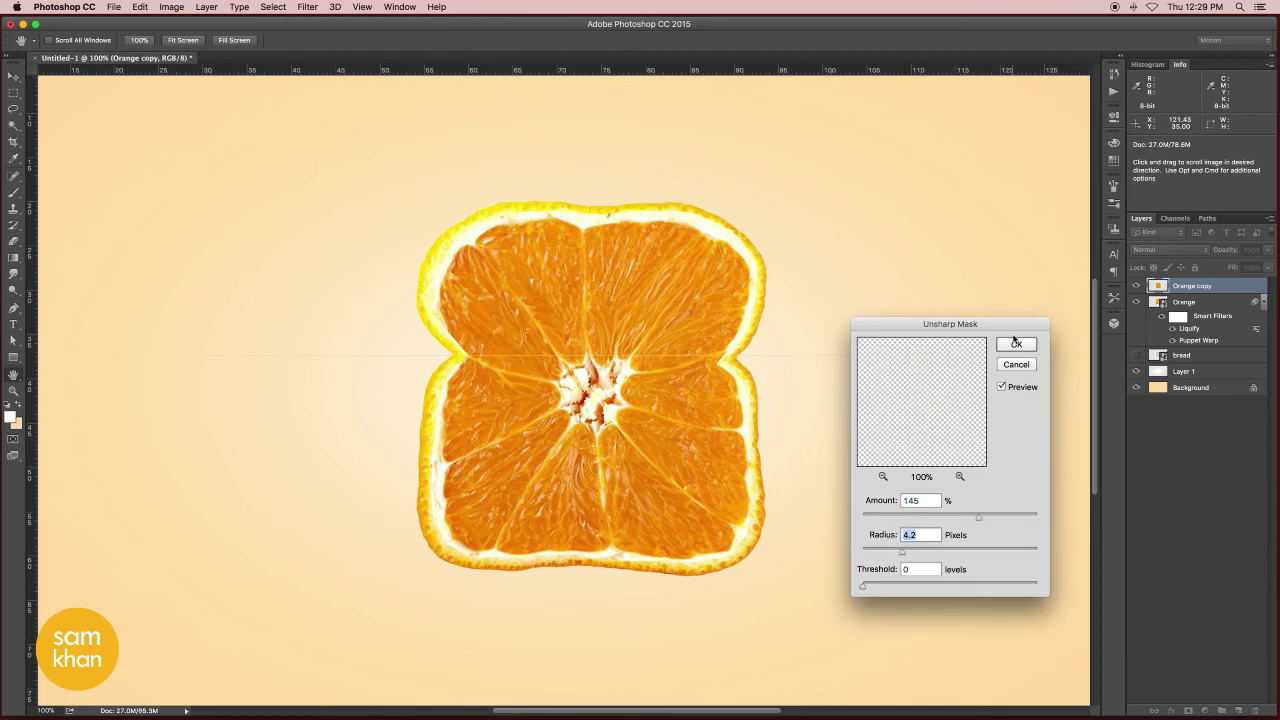
click(1015, 343)
click(1168, 249)
- Set the Orange copy to Overlay at 30% opacity, then select the Orange layer
click(1150, 393)
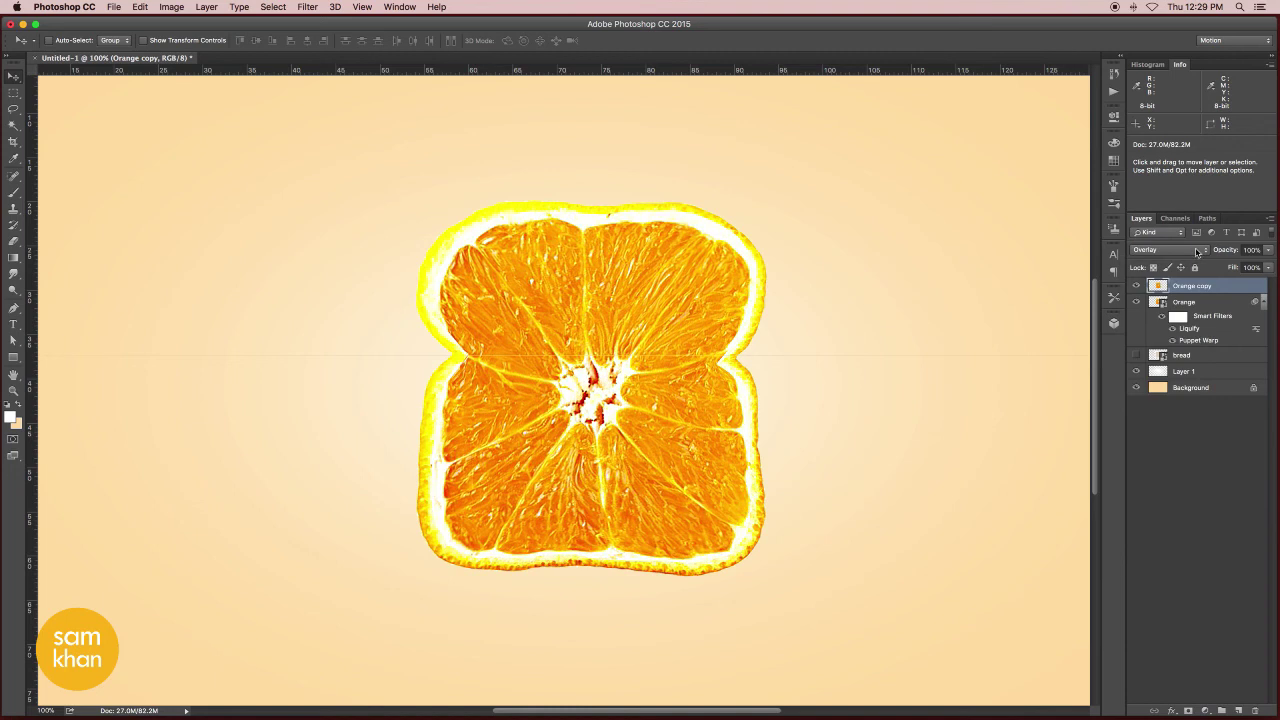
drag(1263, 258, 1219, 267)
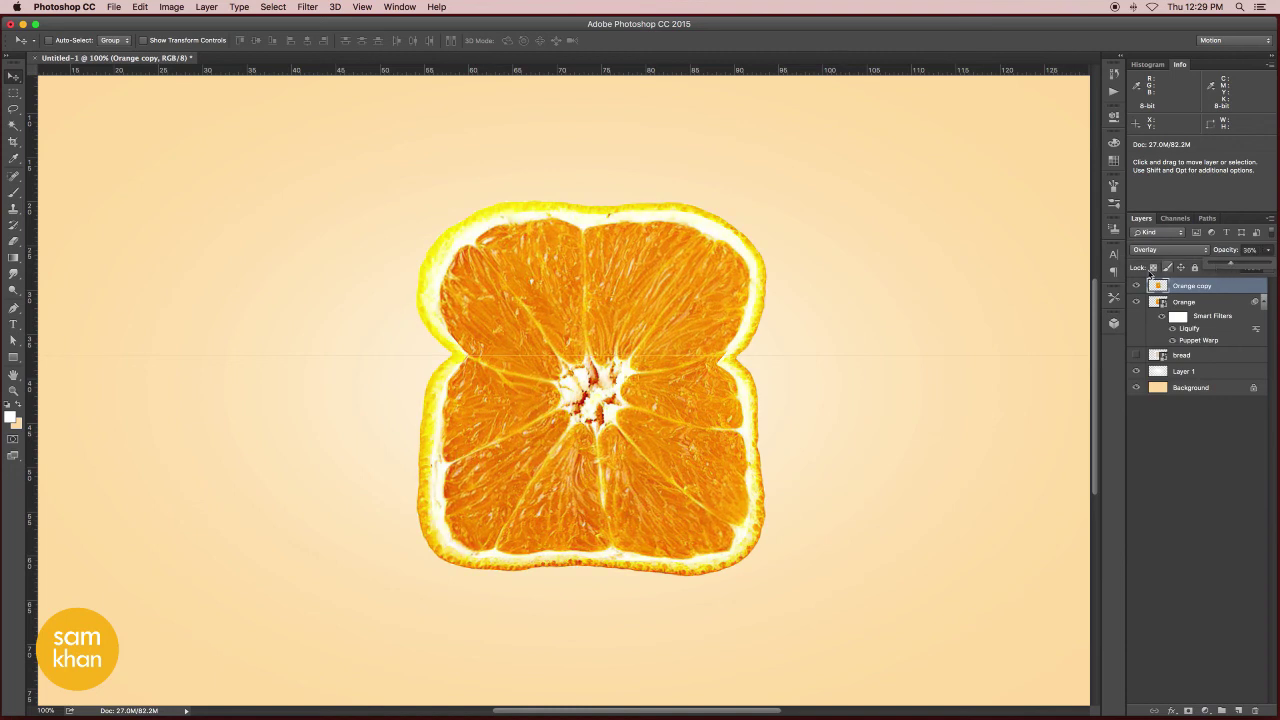
click(1240, 300)
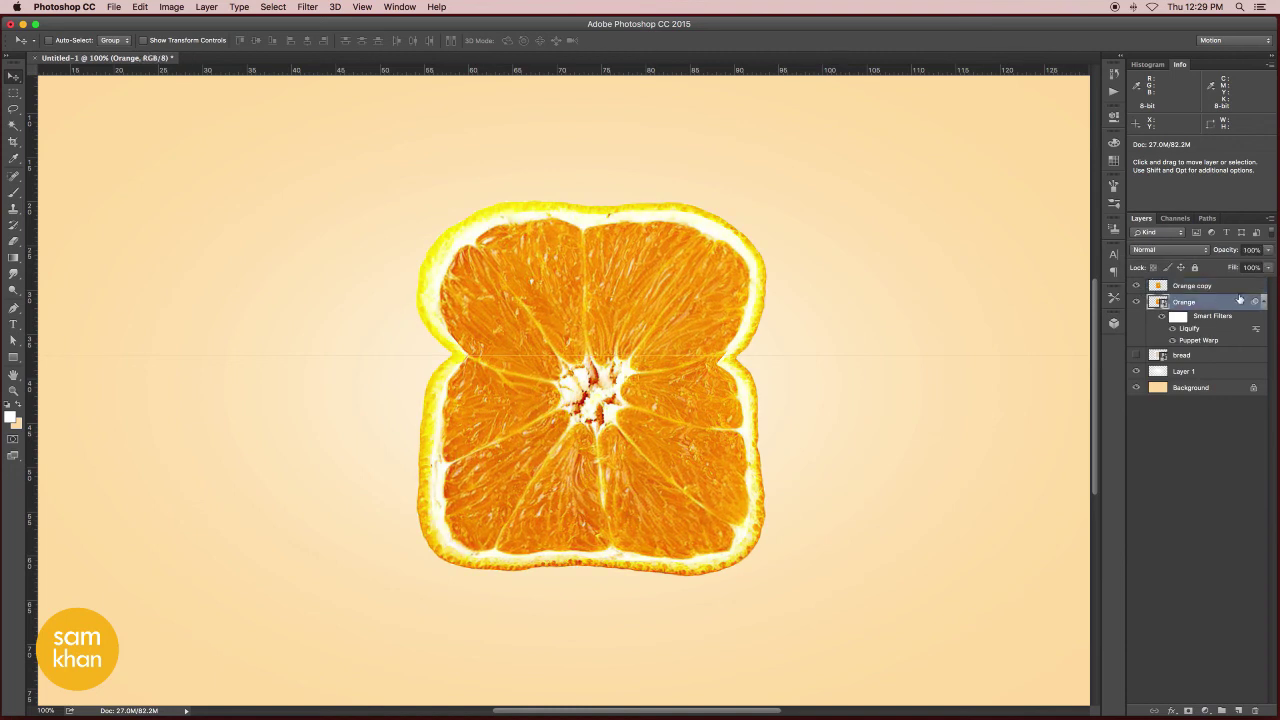
click(1177, 706)
- Give the Orange layer a drop shadow falling below right at 20% opacity
click(1200, 594)
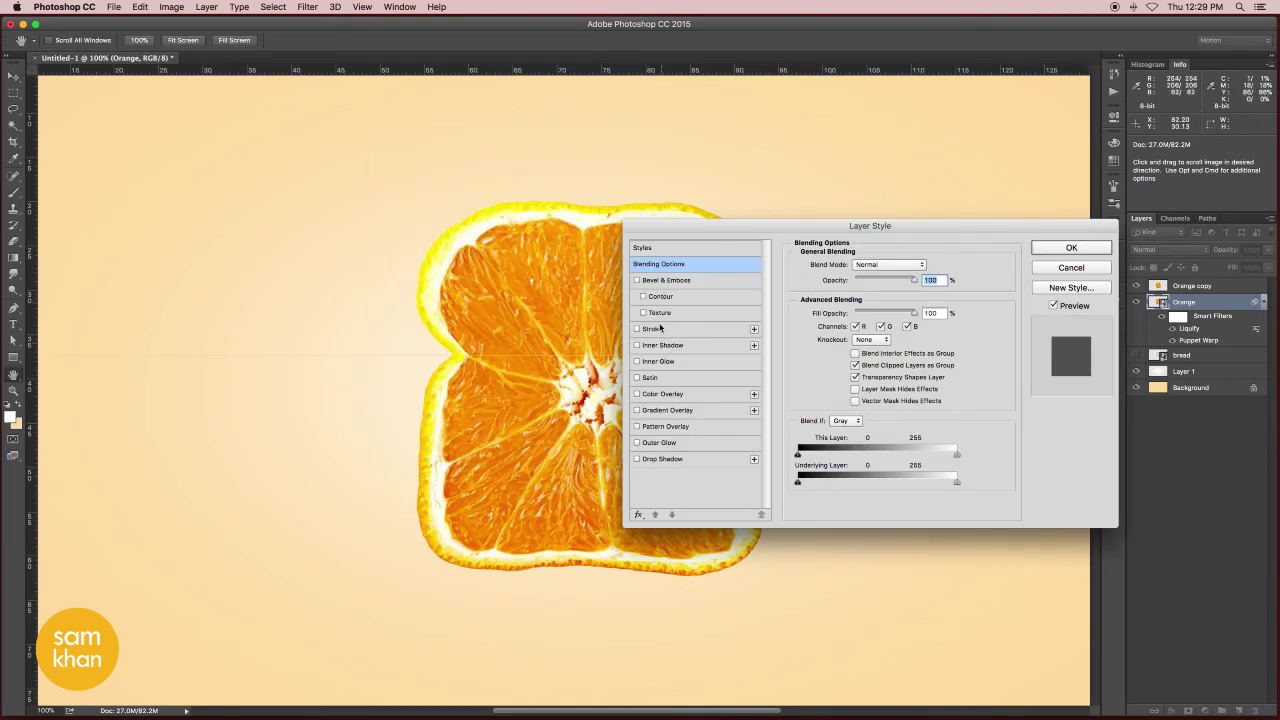
click(674, 459)
drag(777, 228, 984, 231)
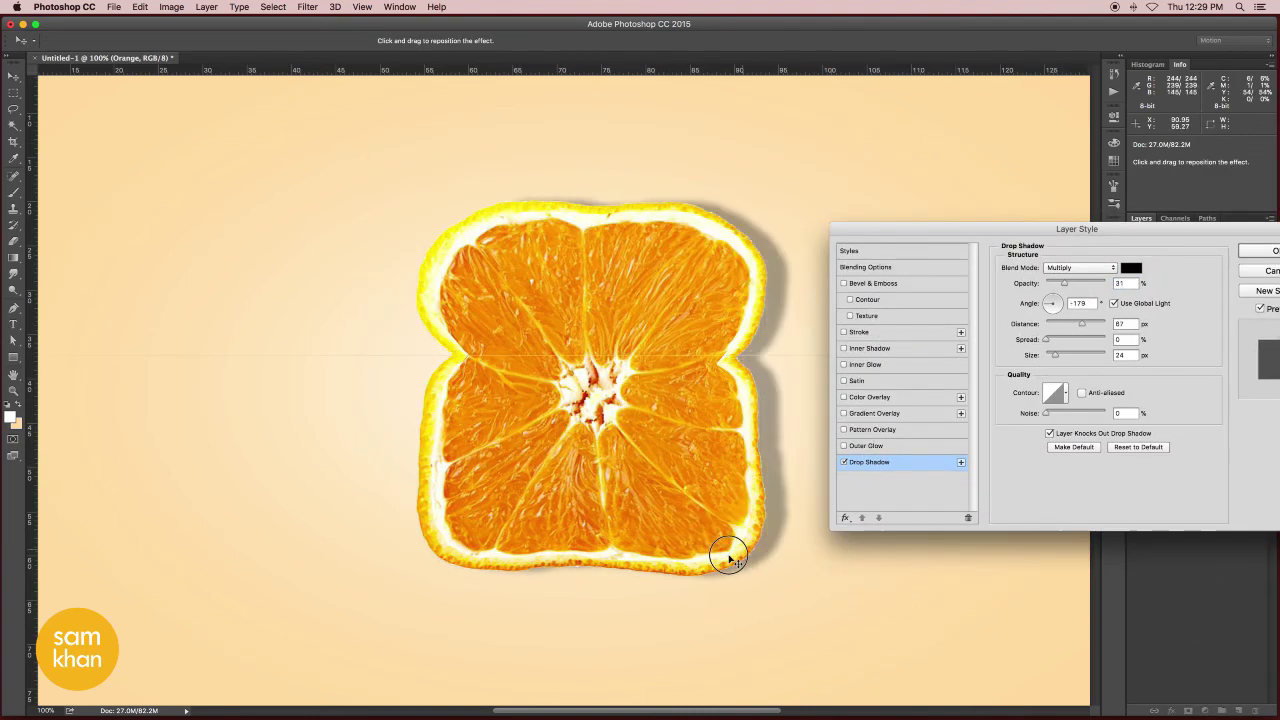
drag(729, 543, 726, 562)
drag(1062, 286, 1058, 287)
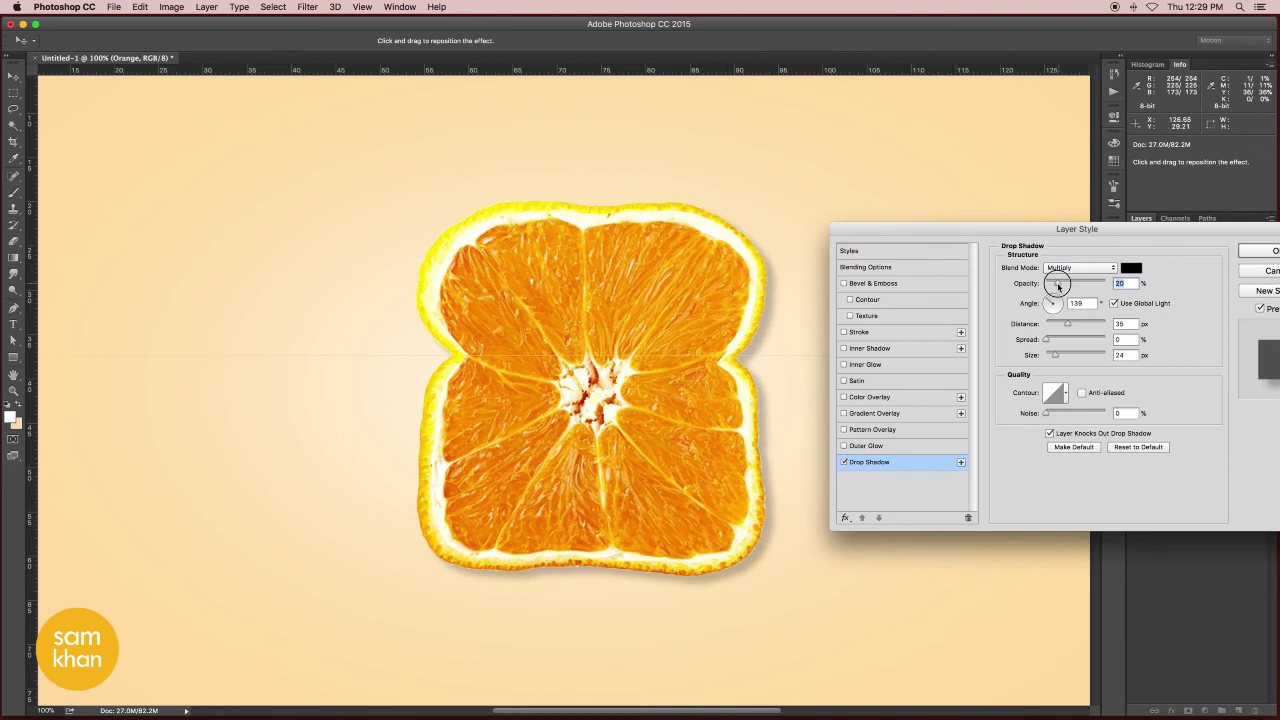
- Add an inner shadow with its own angle, tinted with orange sampled from the fruit
click(869, 348)
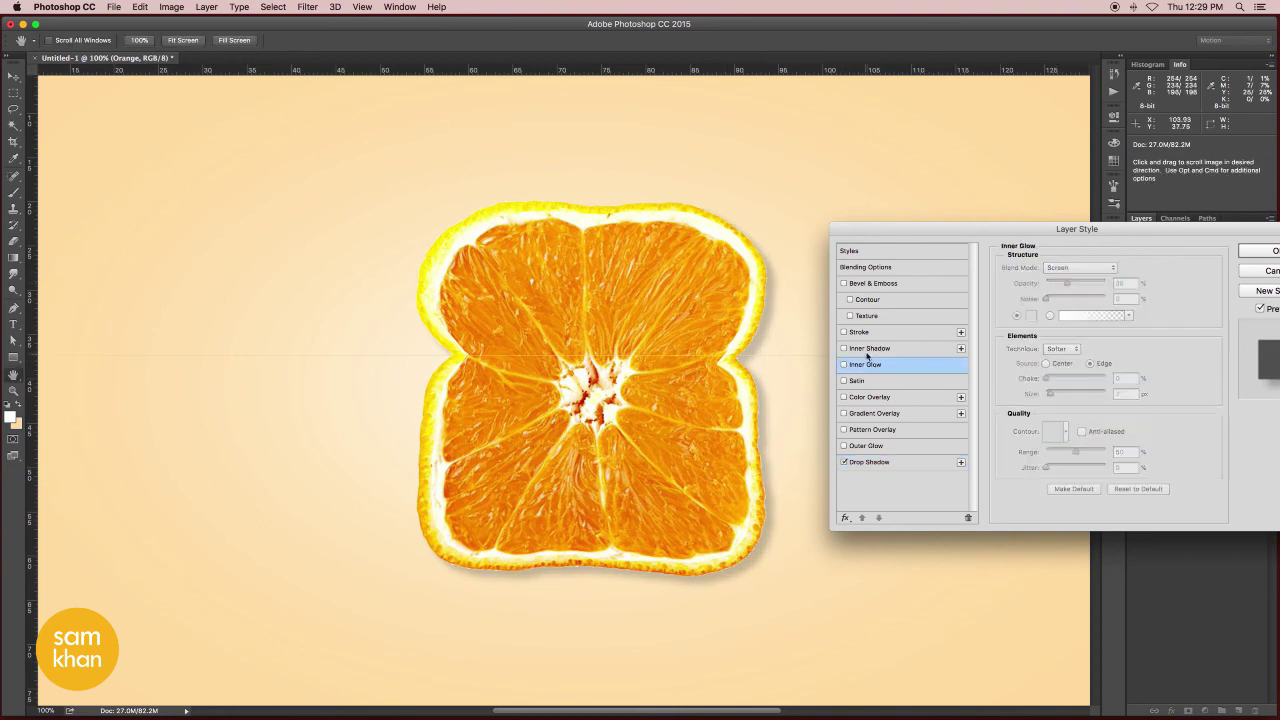
click(1112, 304)
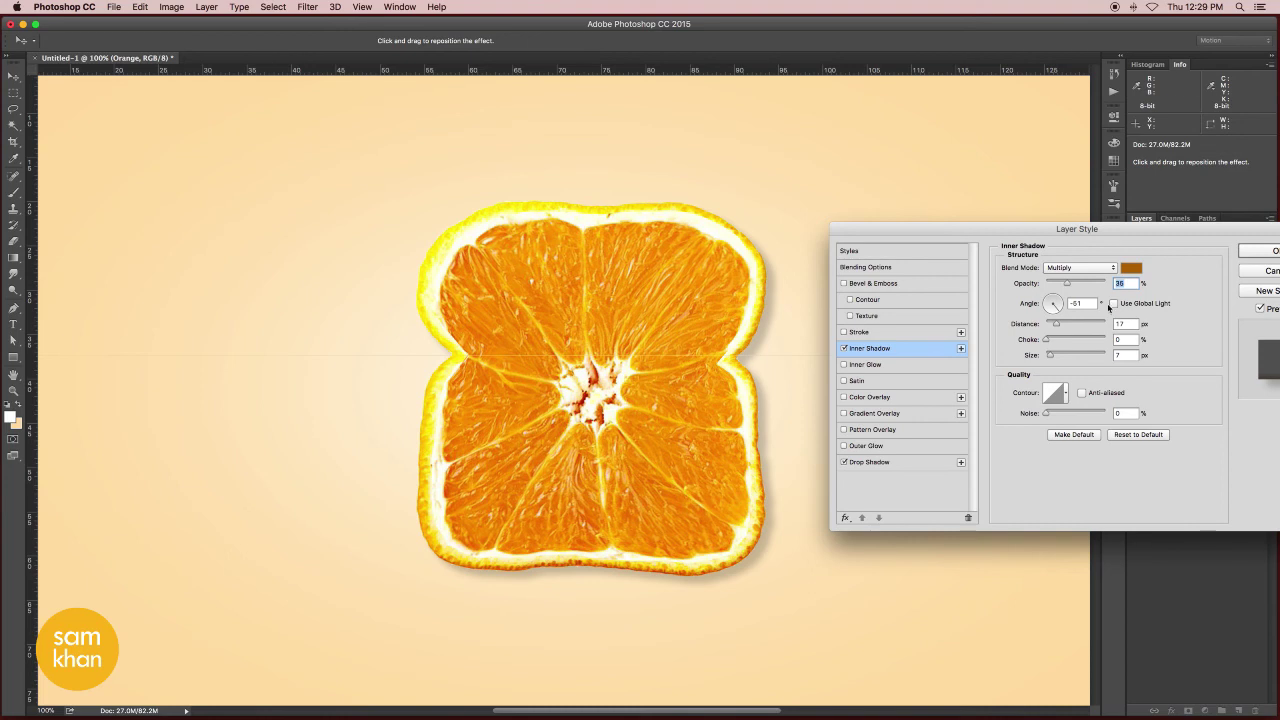
mouse_move(712, 411)
mouse_down()
mouse_move(695, 402)
mouse_move(702, 410)
mouse_up()
drag(1058, 323, 1065, 327)
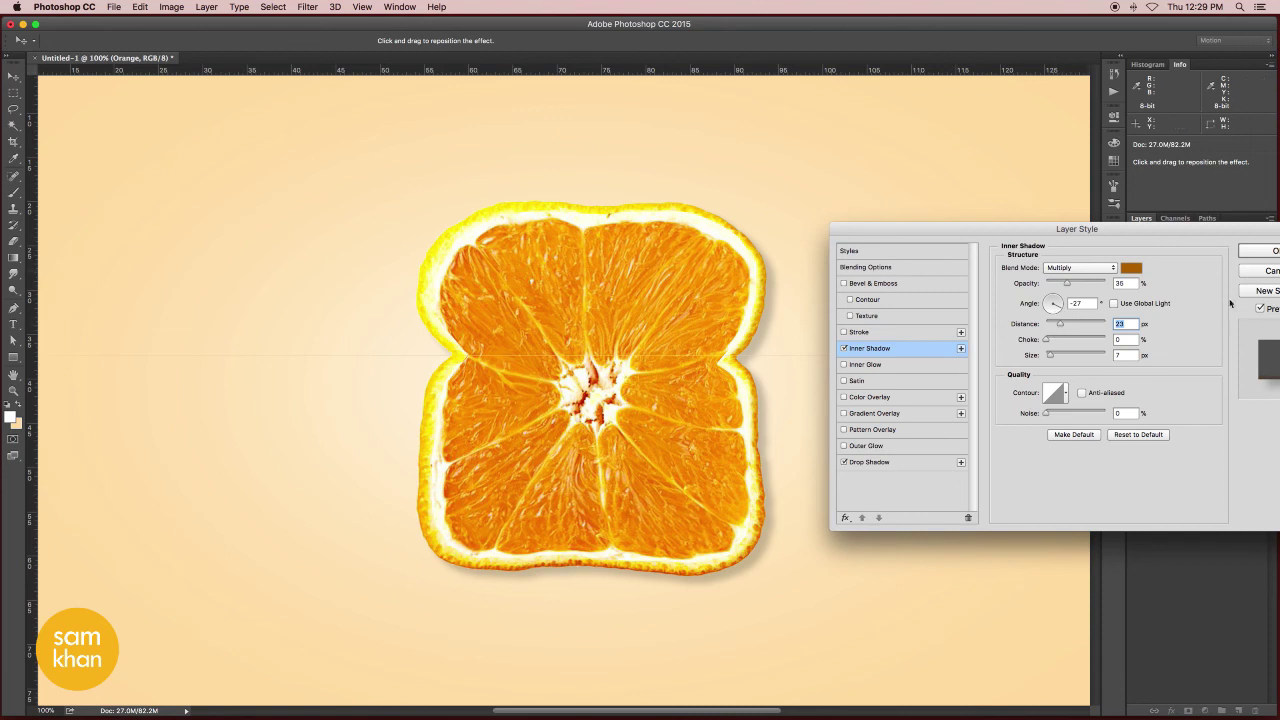
click(1080, 267)
click(1131, 267)
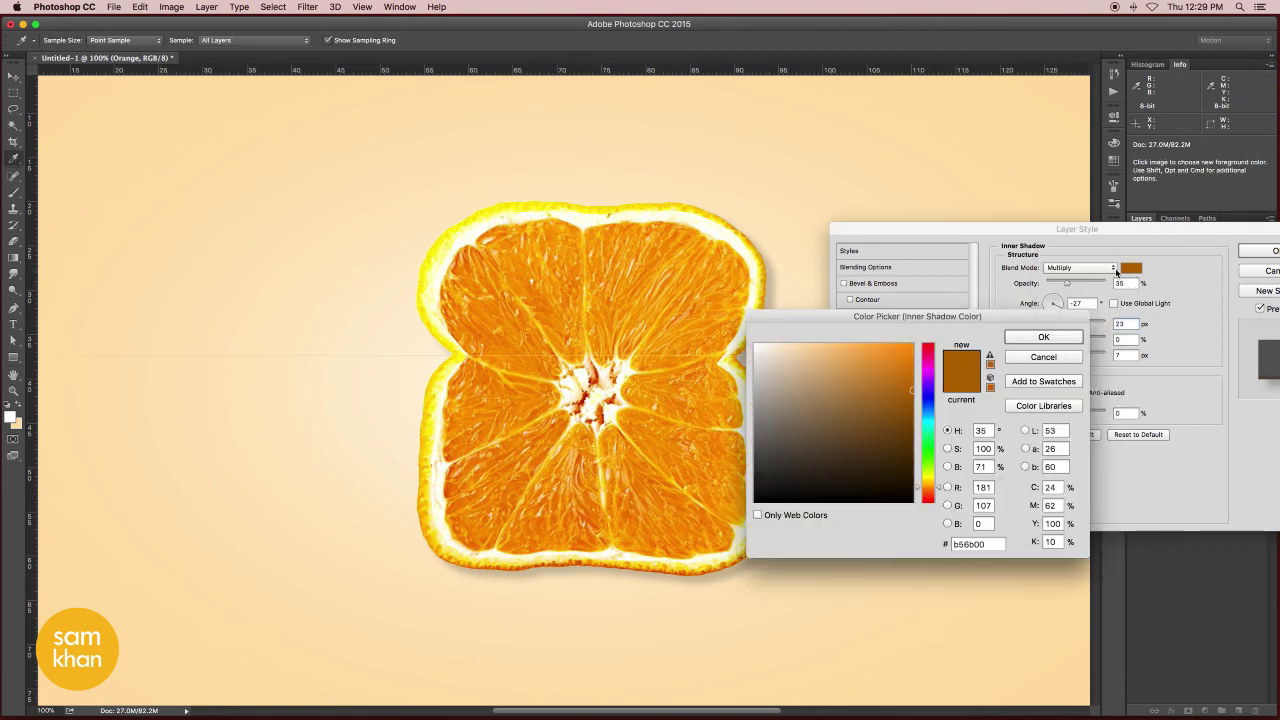
click(670, 460)
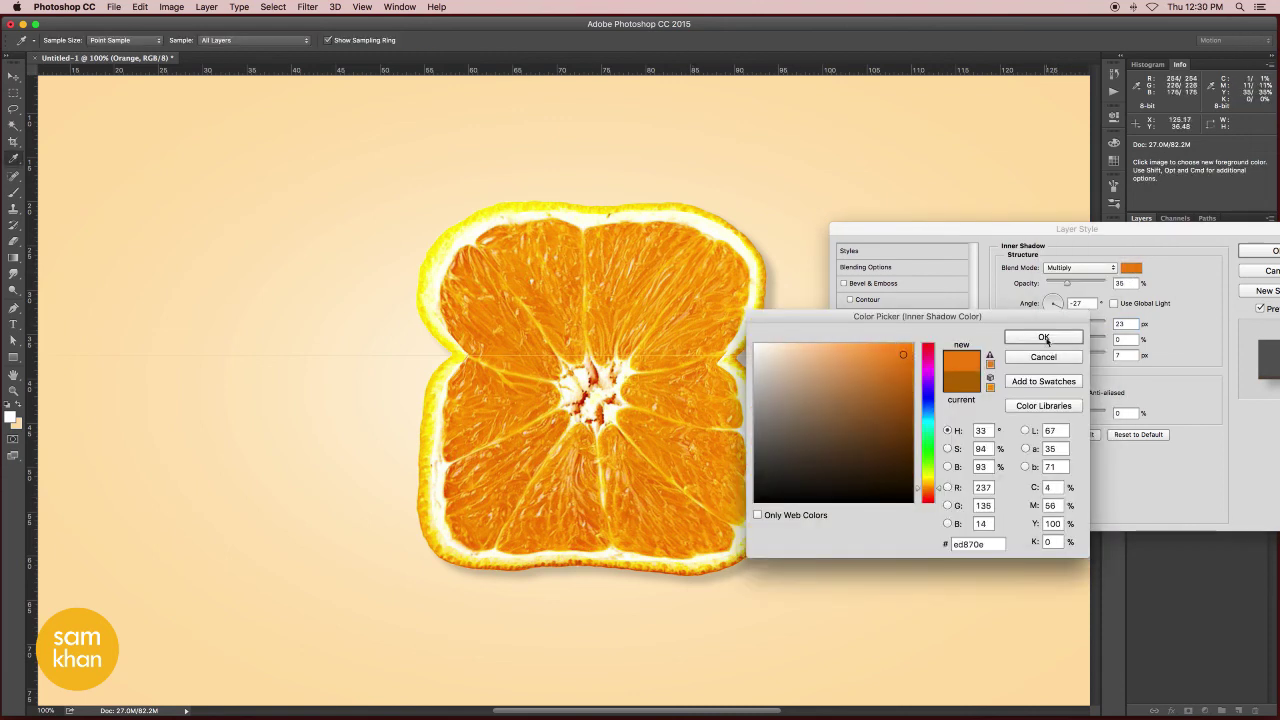
click(1043, 338)
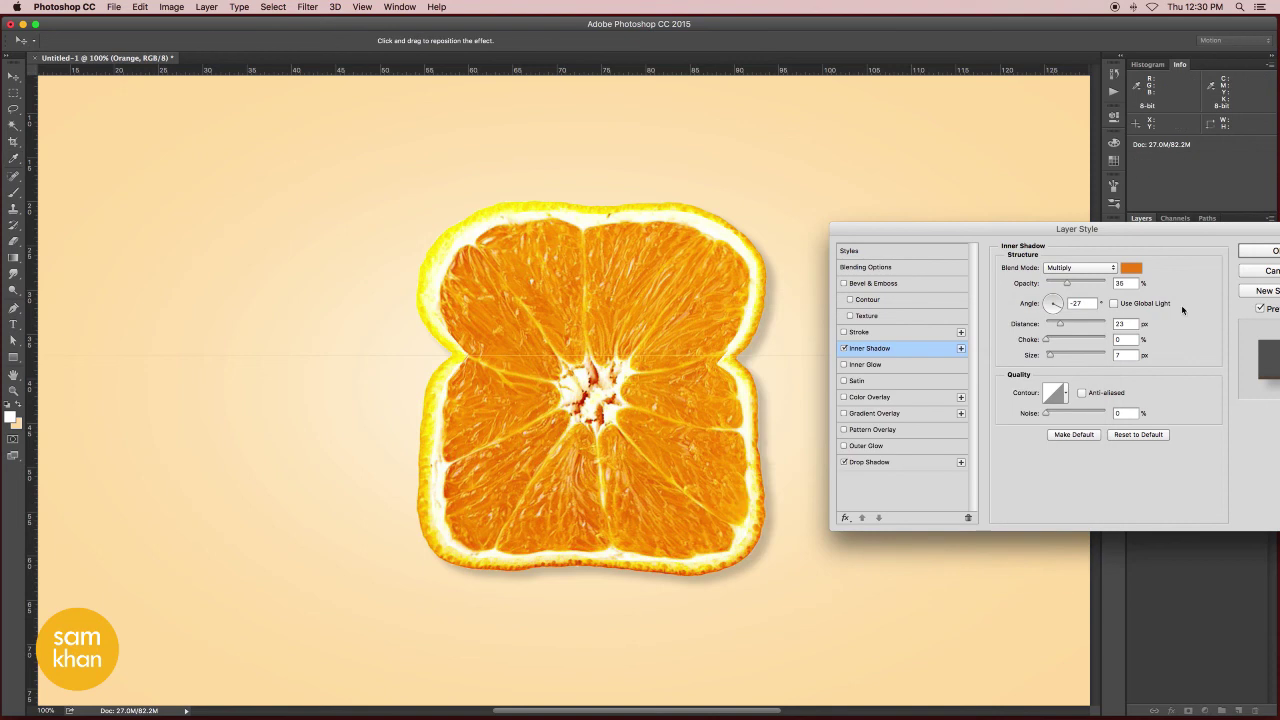
- Lighten and soften the drop shadow, apply the styles, and fit the canvas on screen
click(887, 463)
drag(1056, 334, 1060, 358)
drag(1056, 285, 1062, 287)
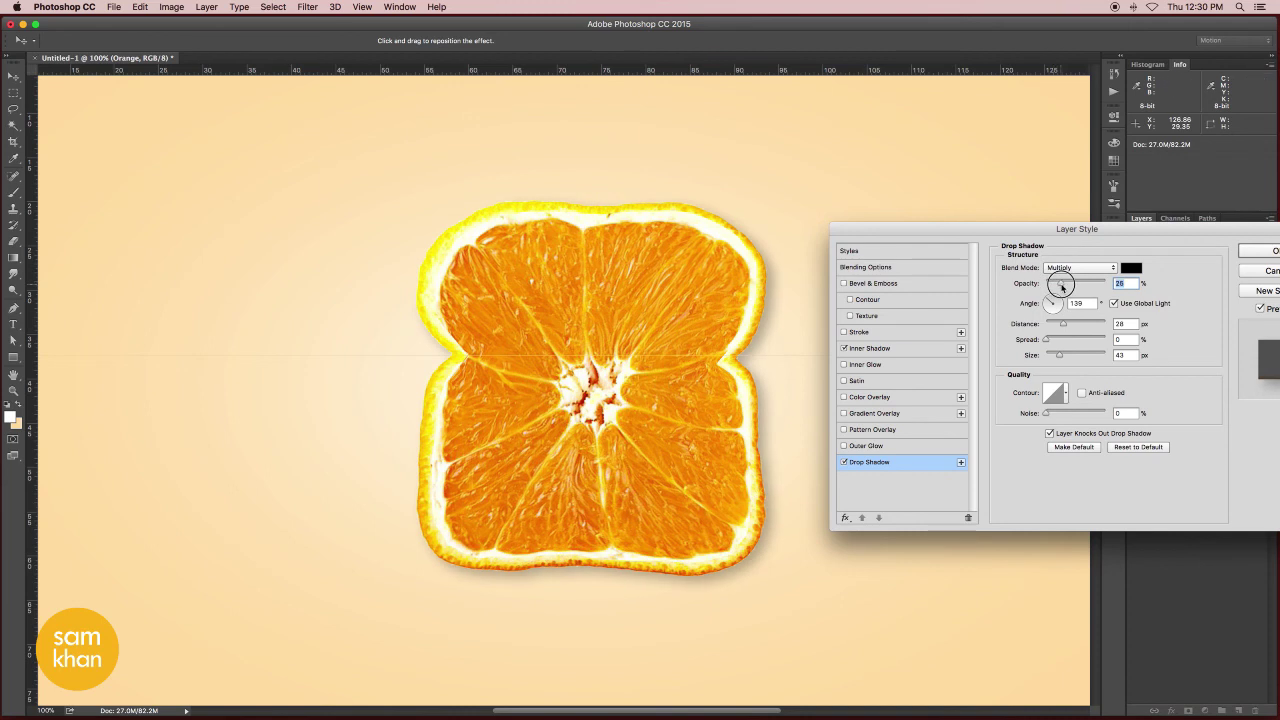
click(1265, 268)
key(super+0)
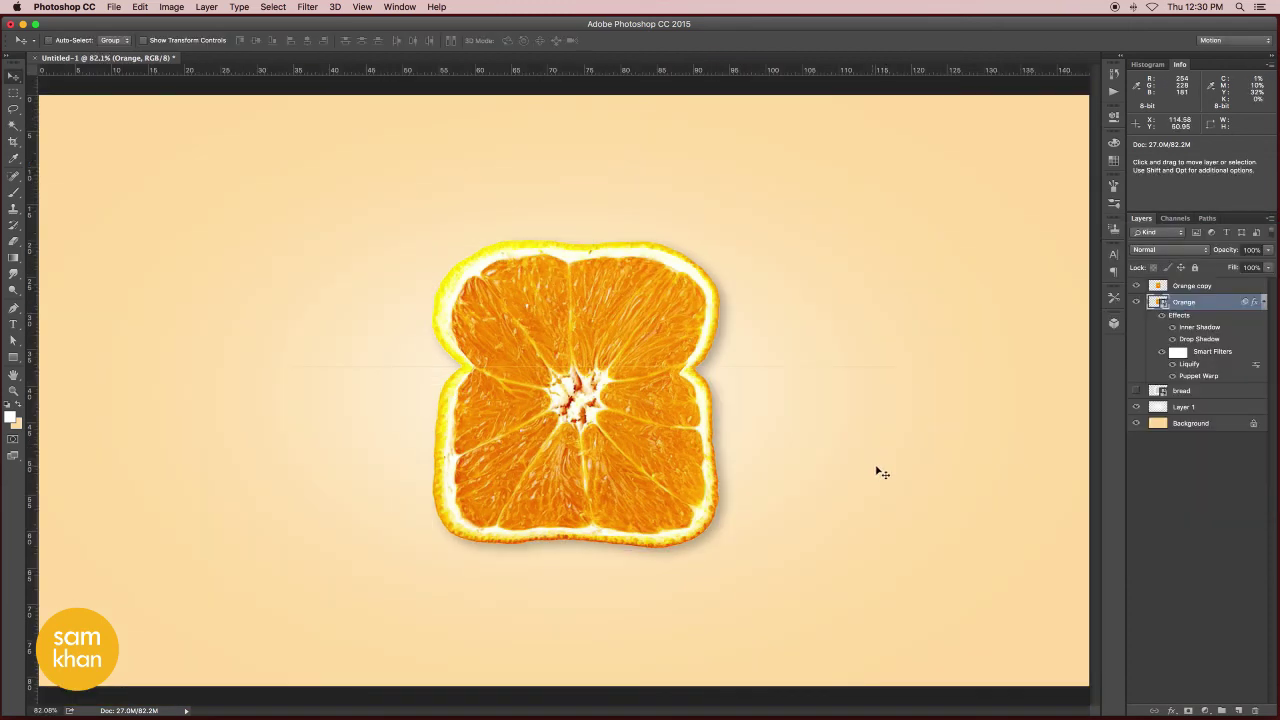
- Add a new layer above Orange copy and type the 'FREE PSD' title at upper left
click(1200, 286)
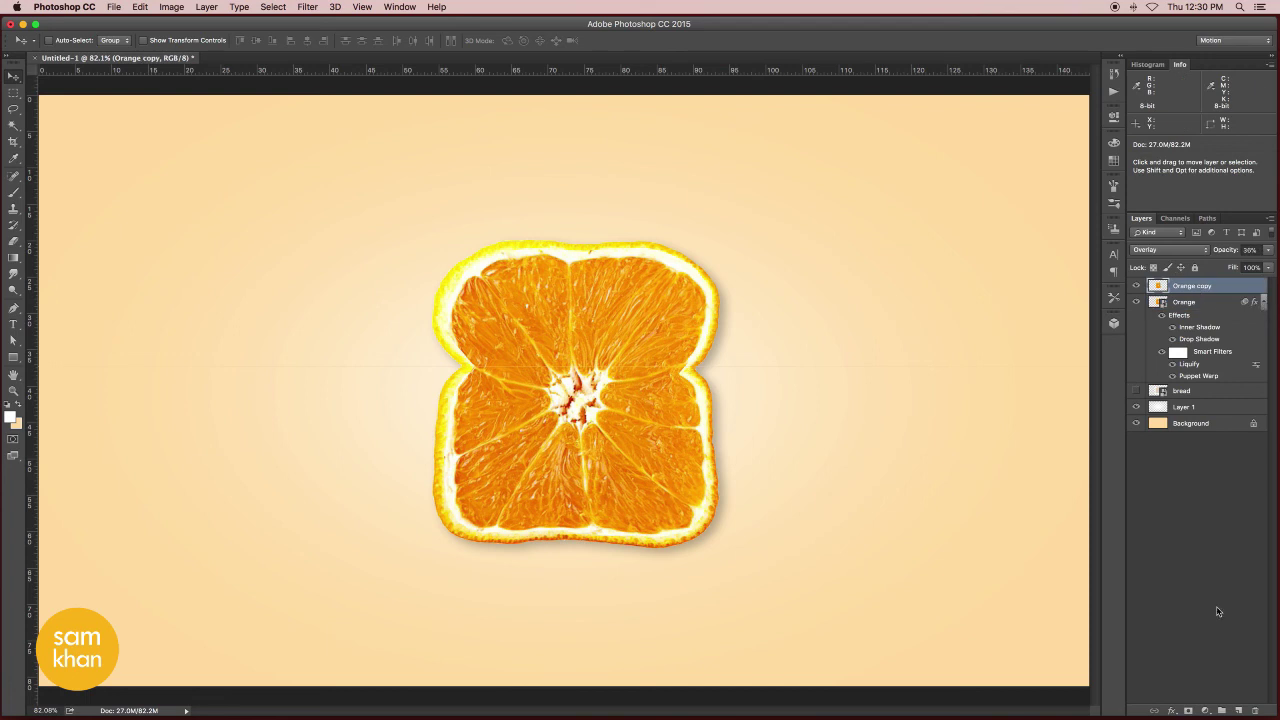
click(1238, 711)
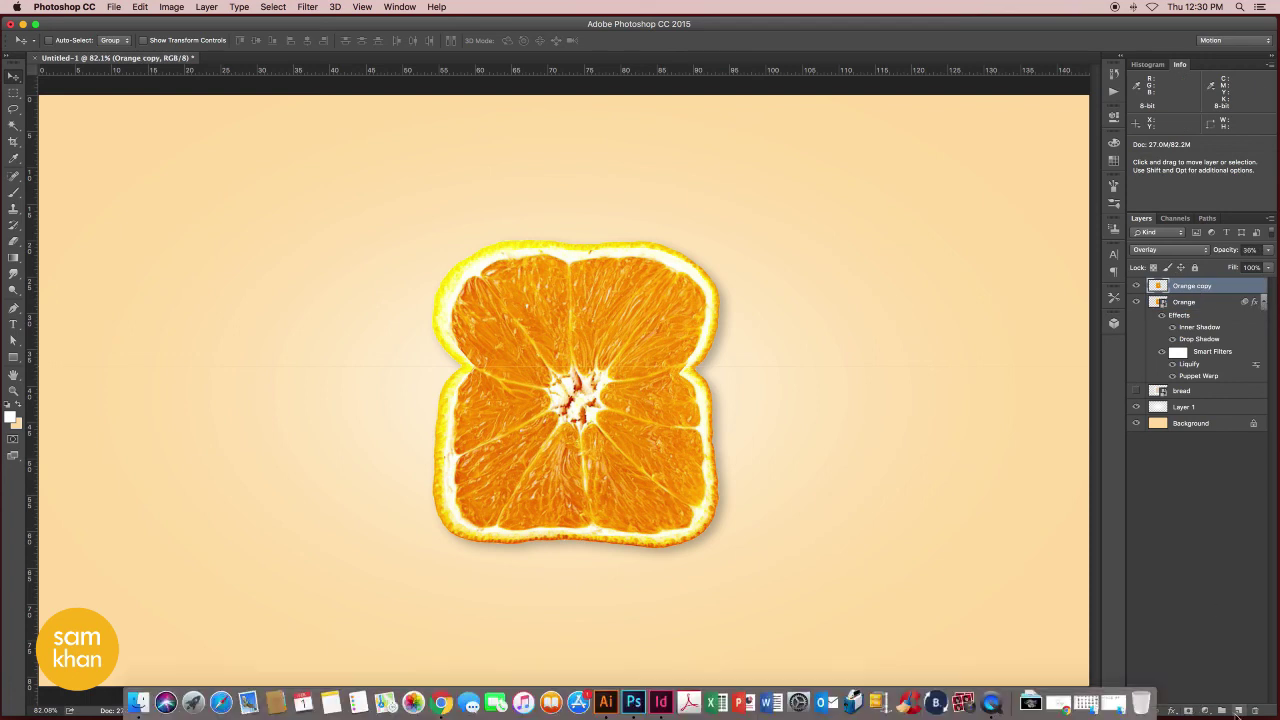
click(13, 324)
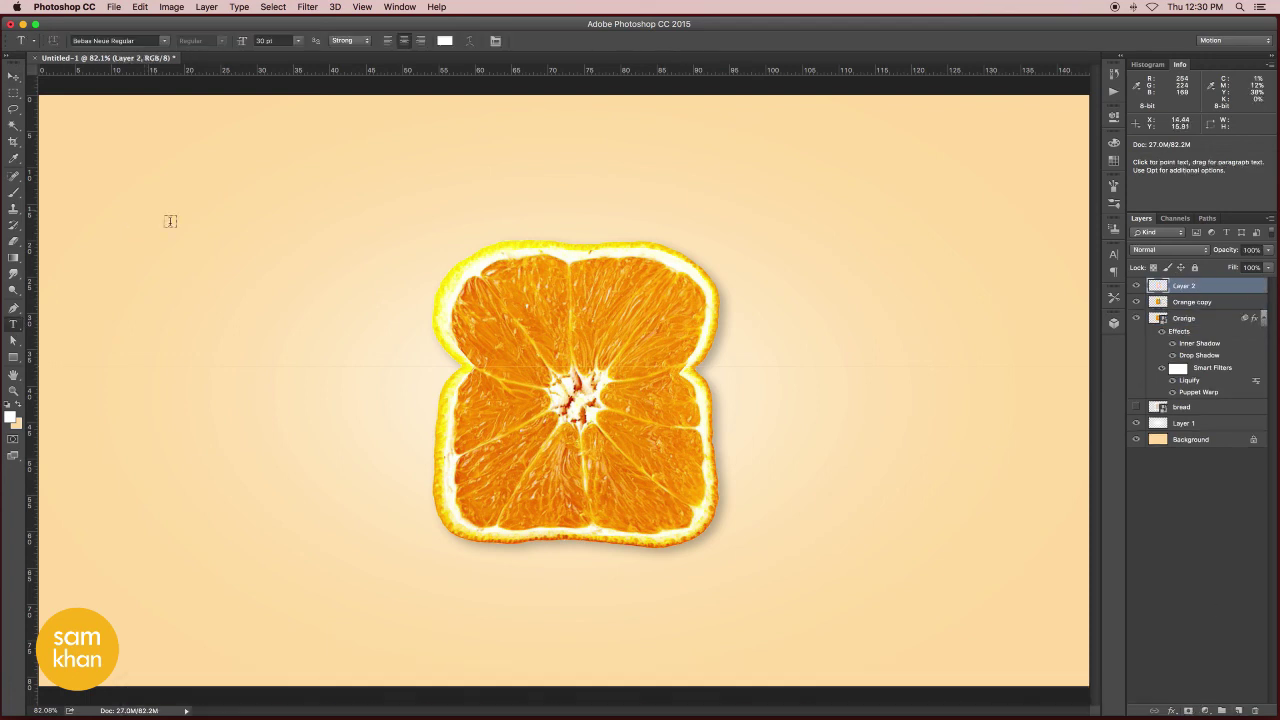
click(144, 212)
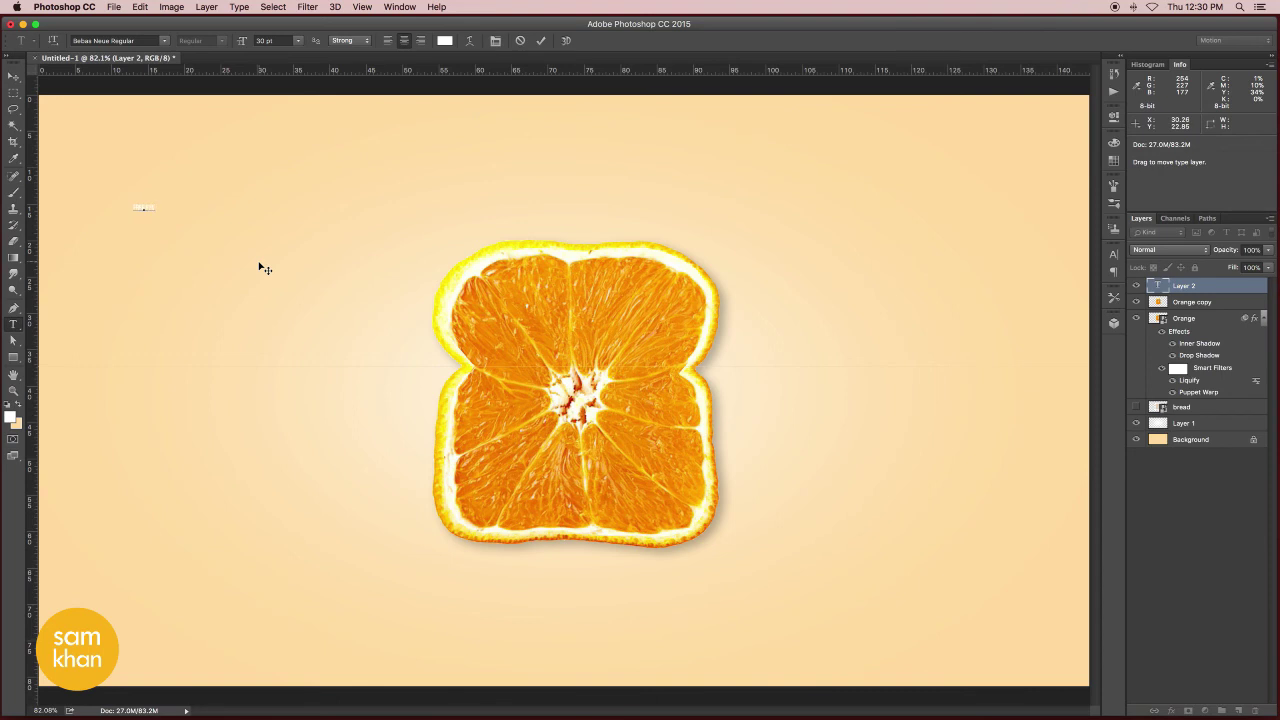
key(ctrl+Return)
- Enlarge the 'FREE PSD' title and fill it with orange sampled from the image
key(ctrl+t)
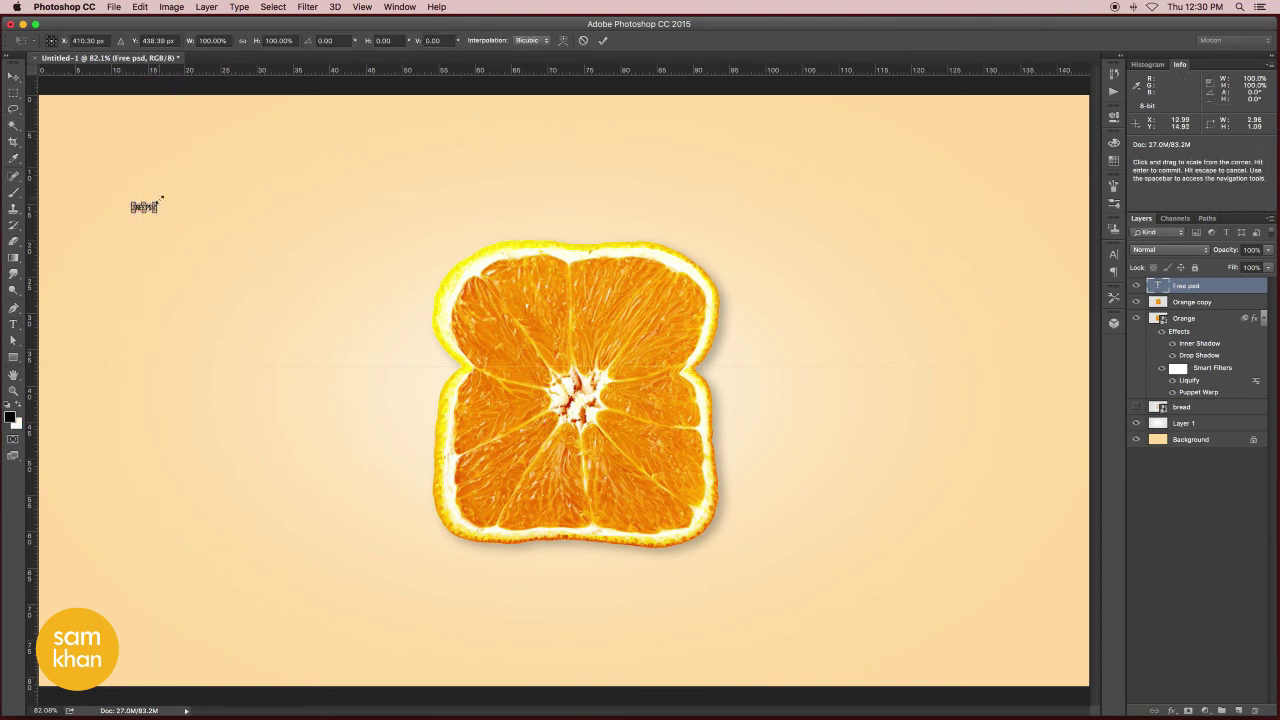
alt+shift+drag(161, 198, 264, 150)
drag(240, 200, 306, 185)
key(Return)
key(i)
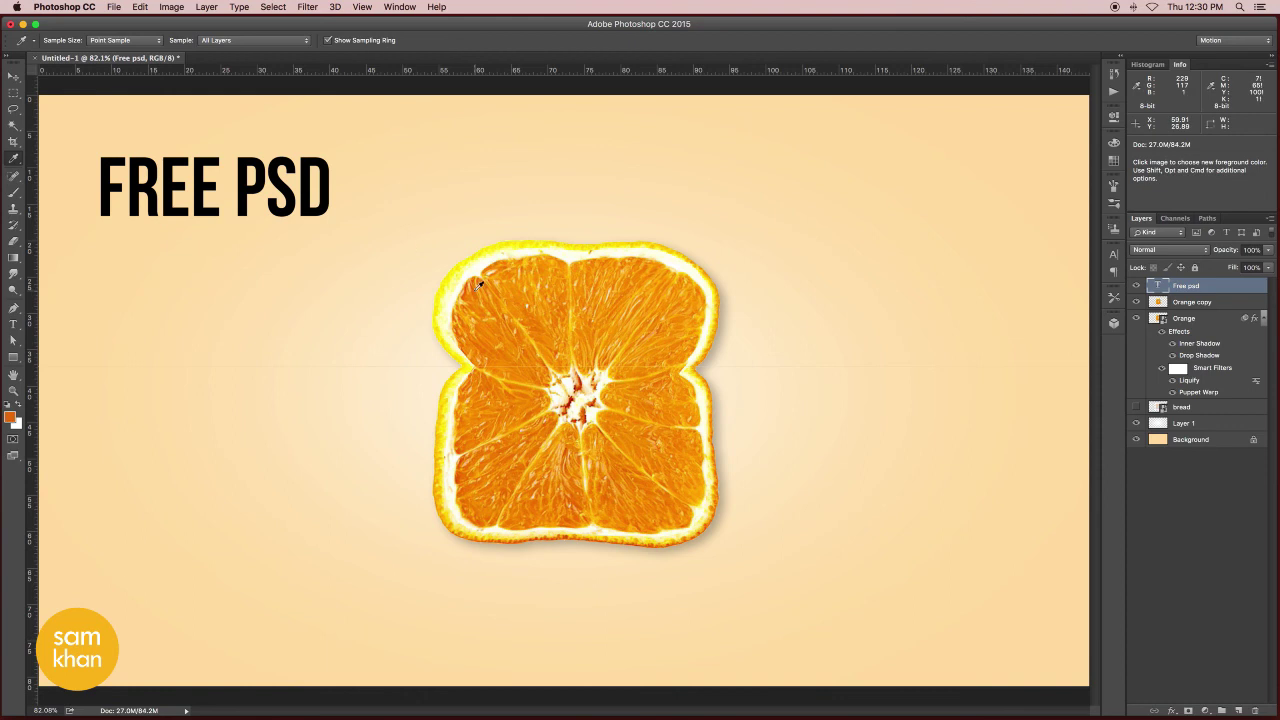
key(alt+BackSpace)
key(v)
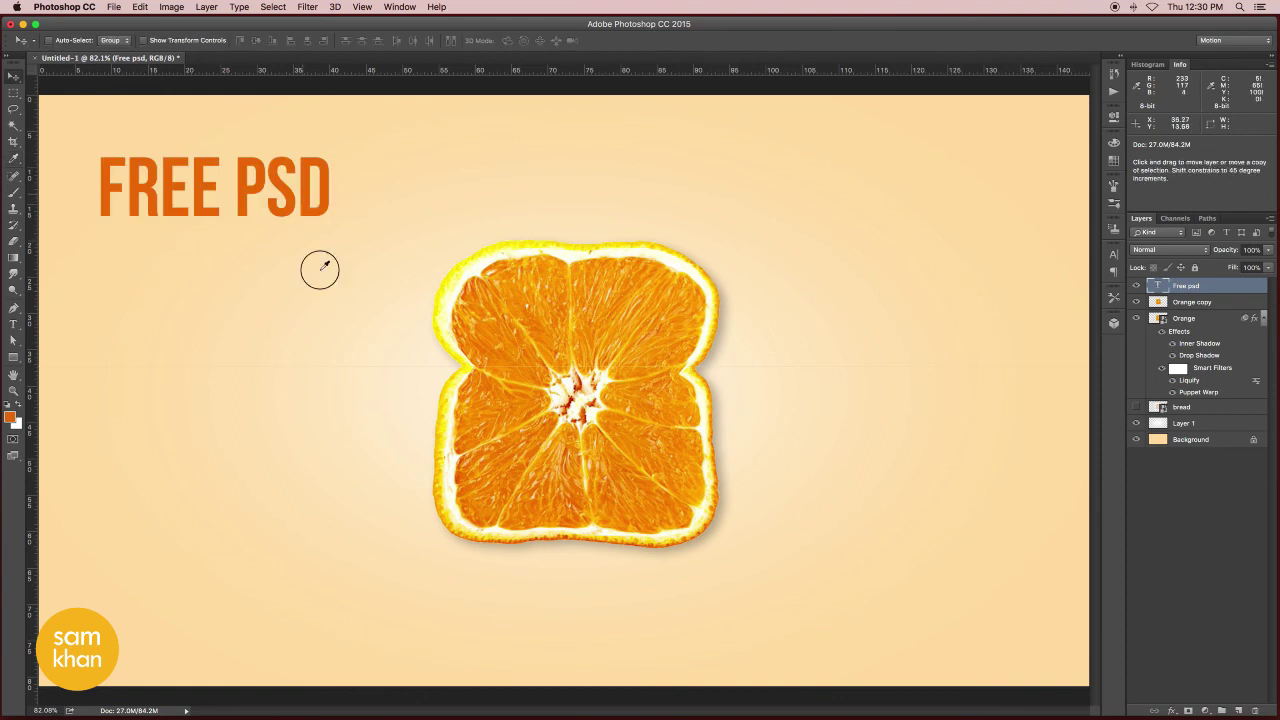
- Duplicate the title below and retype it as 'YOU CAN DOWNLOAD FROM DISCRIPTION'
alt+shift+drag(320, 165, 325, 285)
key(t)
triple_click(215, 308)
text(YOU CAN)
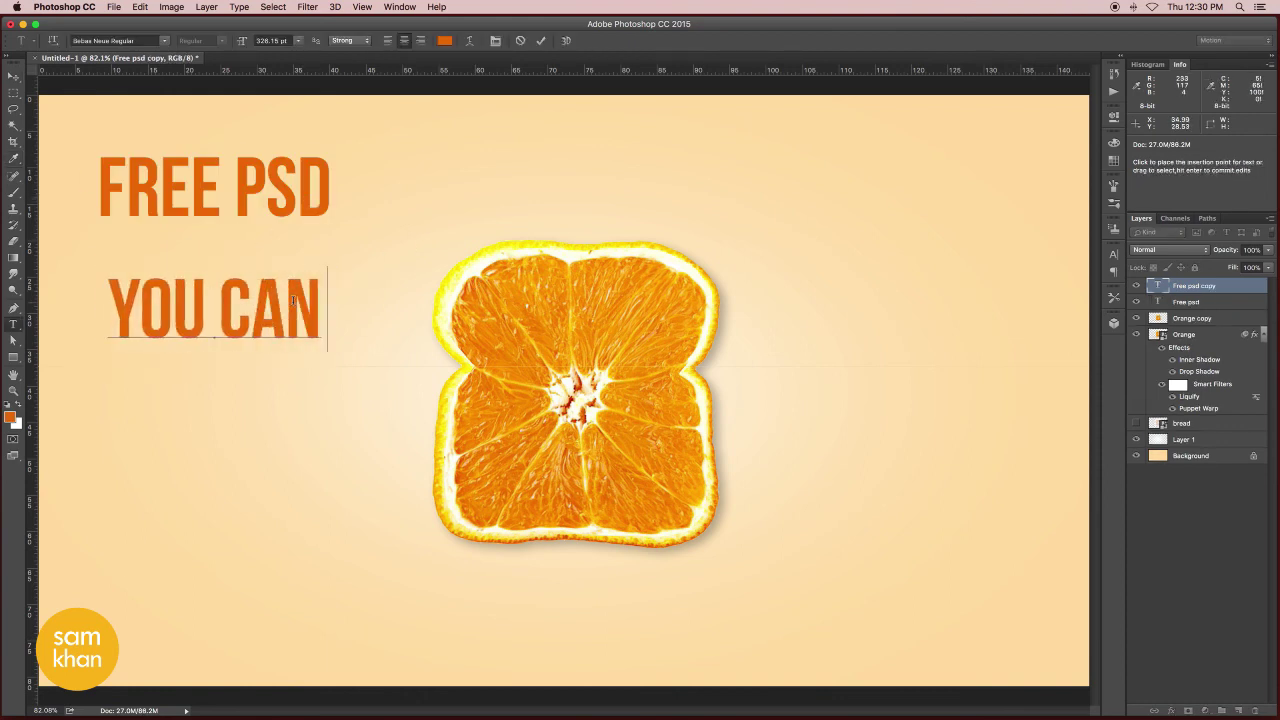
text( DOWNLOAD FROM)
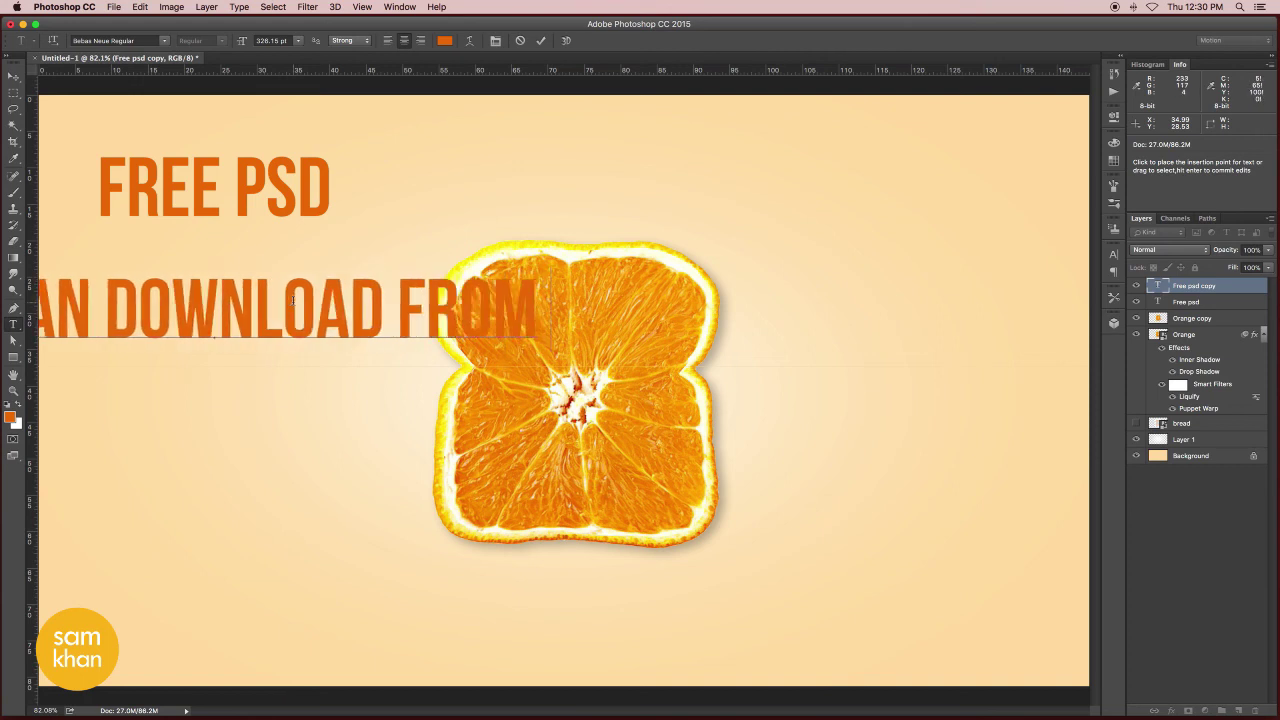
text( DISCRIPTION)
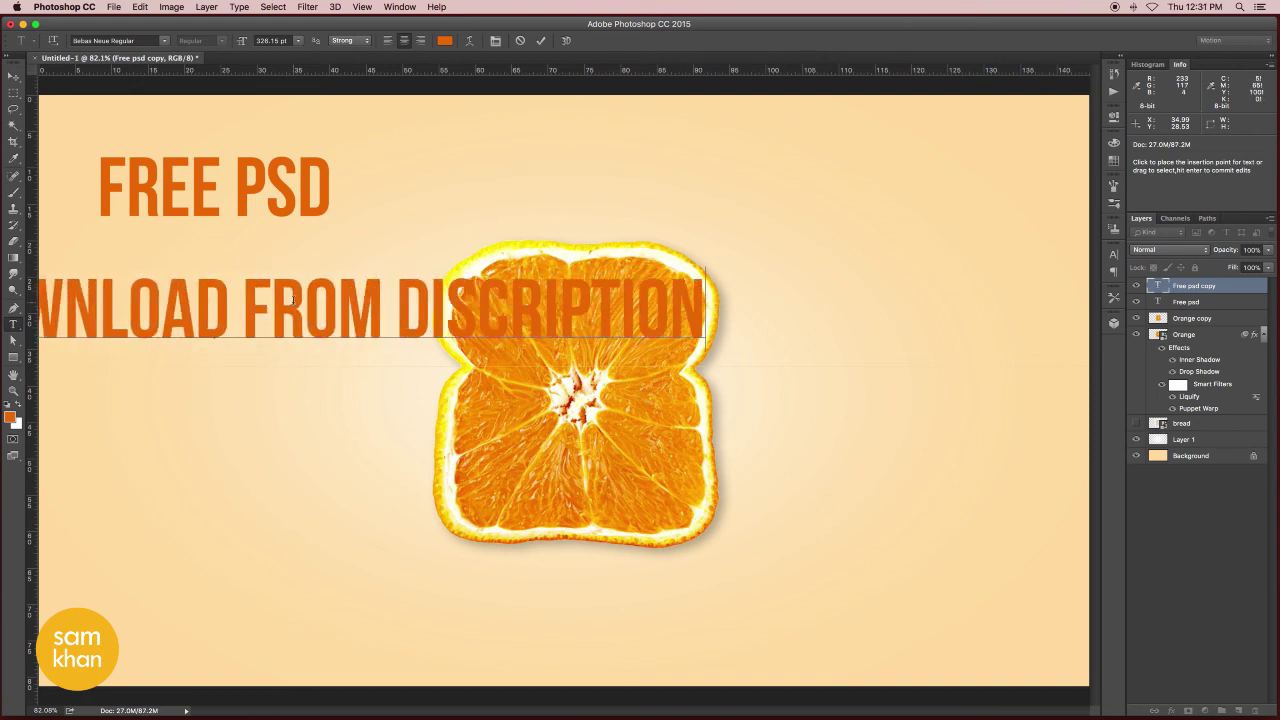
key(ctrl+Return)
key(ctrl+t)
- Shrink the download line under 'FREE PSD', select both text layers, and hide panels
mouse_move(705, 268)
mouse_down()
mouse_move(530, 293)
mouse_move(276, 232)
mouse_move(300, 208)
mouse_up()
key(Return)
shift+click(322, 214)
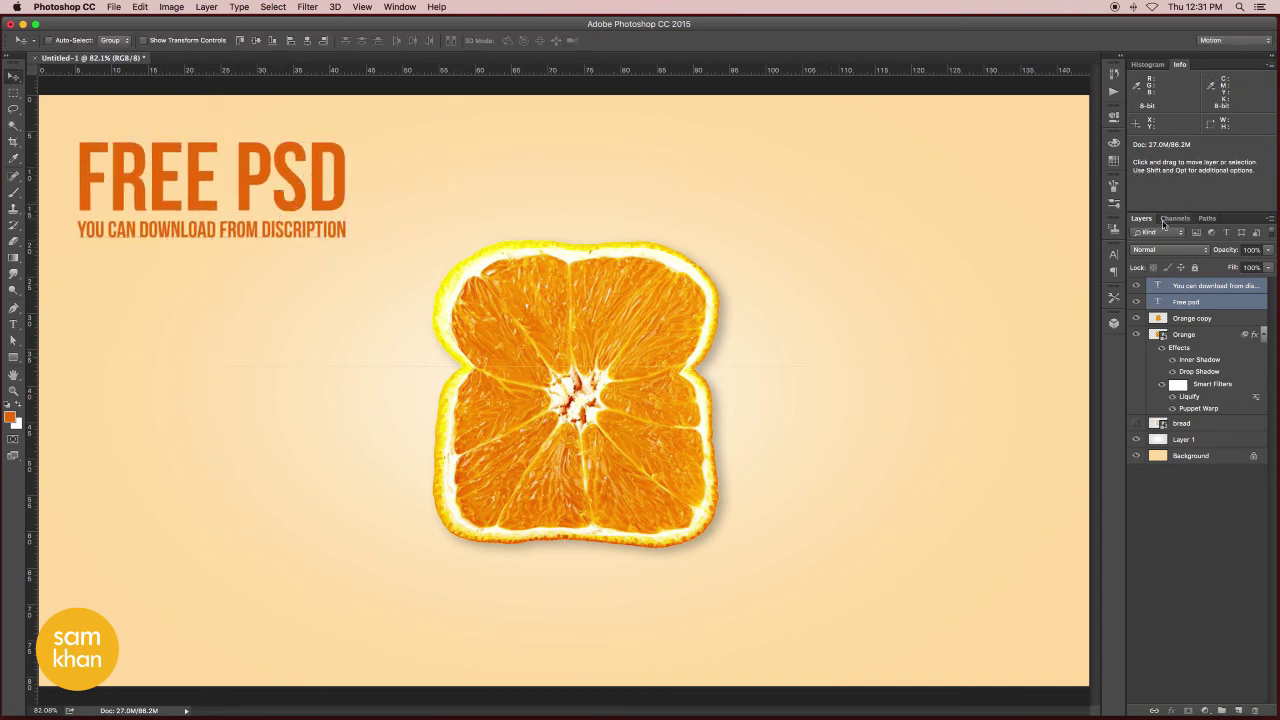
key(Tab)
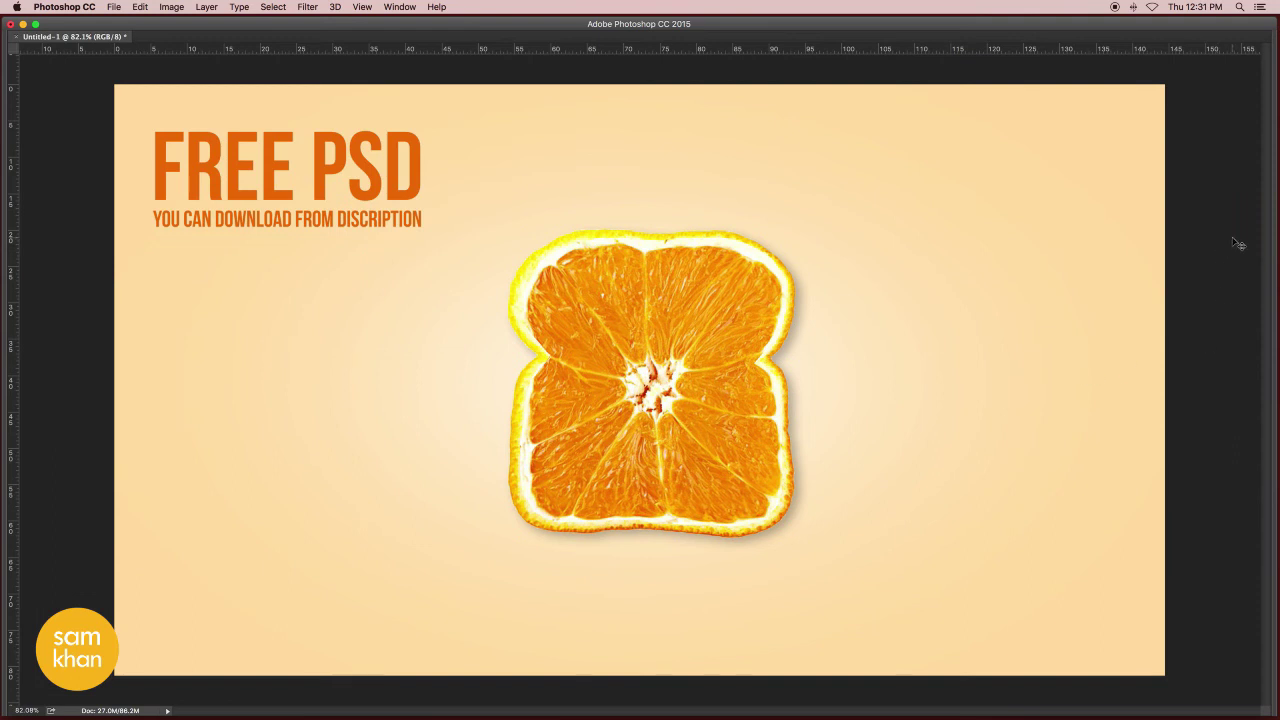